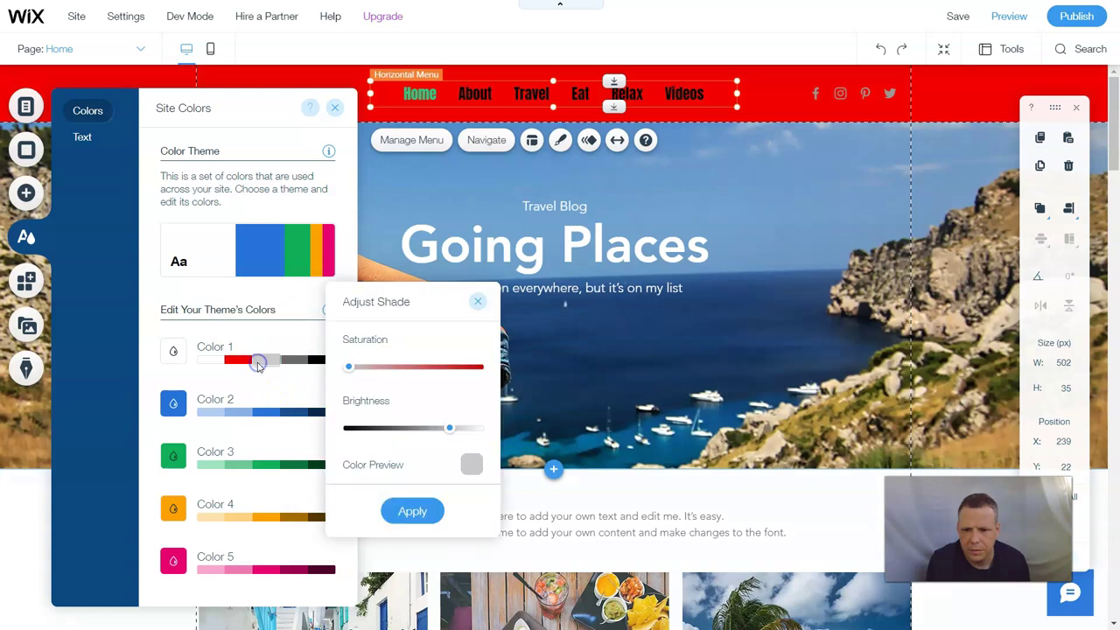
# Step: Try to change the red shade in the theme's Color 1 palette to grey 9C9191
pyautogui.click(245, 364)
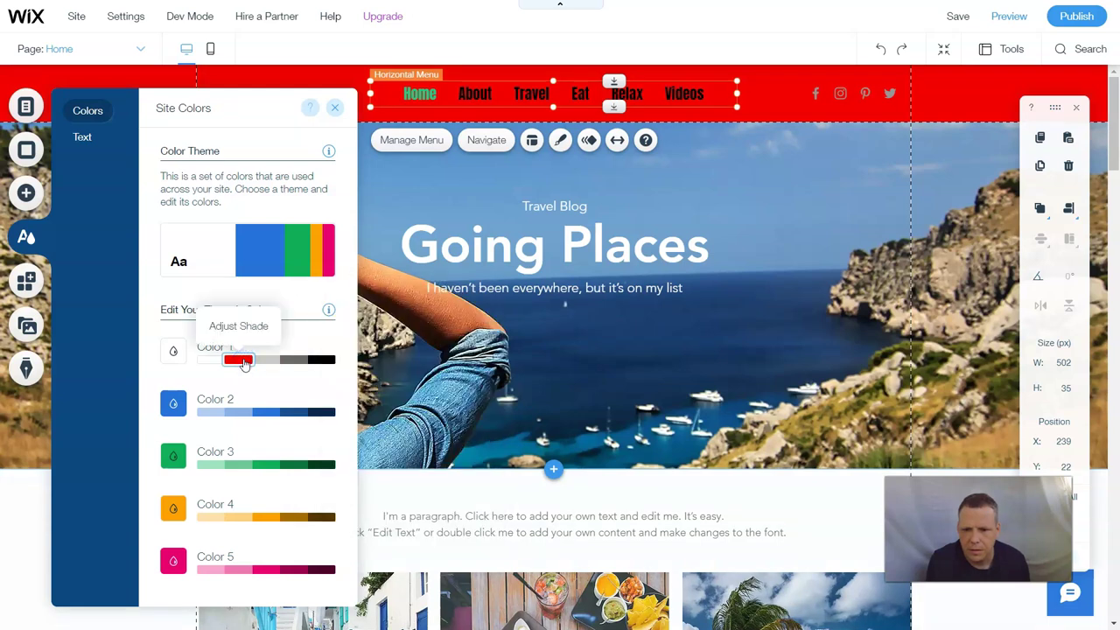
pyautogui.click(232, 360)
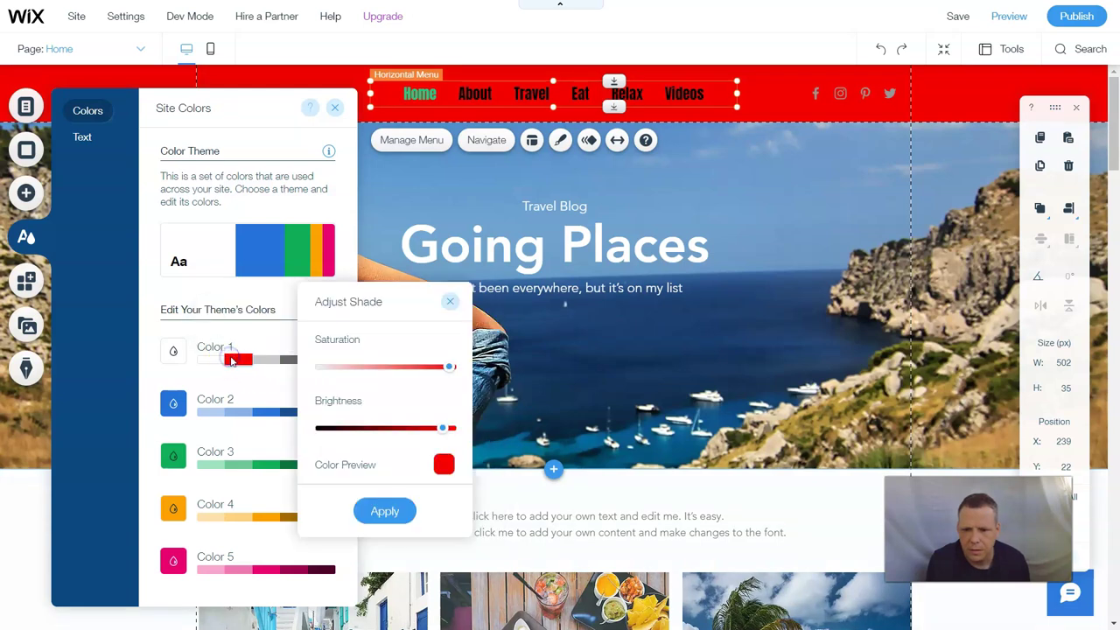
pyautogui.click(443, 463)
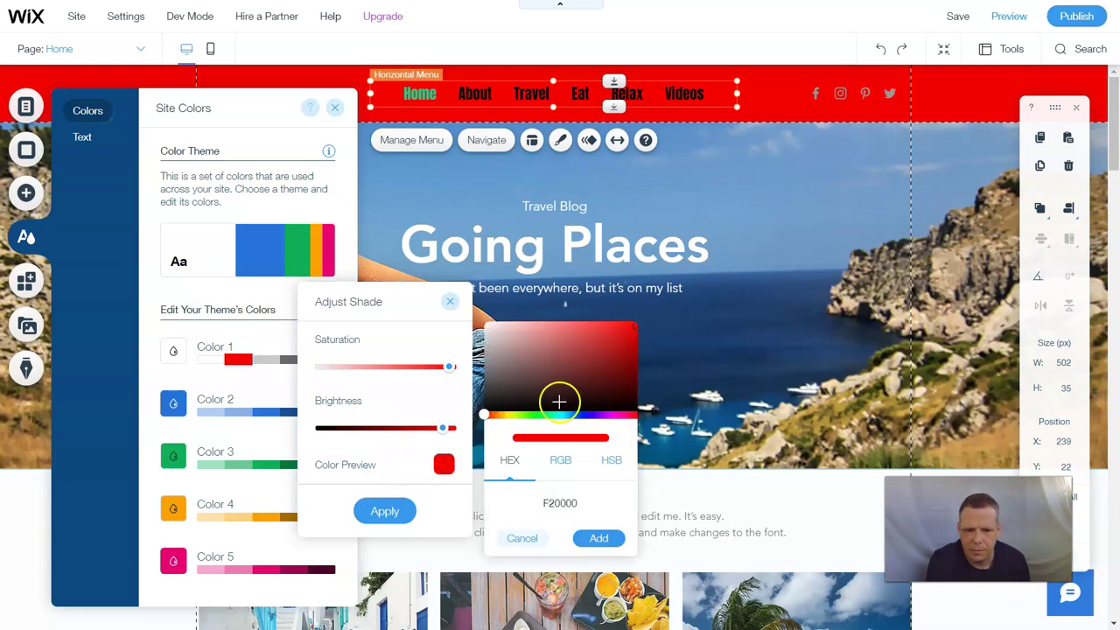
pyautogui.moveTo(540, 404)
pyautogui.mouseDown()
pyautogui.moveTo(532, 370)
pyautogui.moveTo(495, 356)
pyautogui.mouseUp()
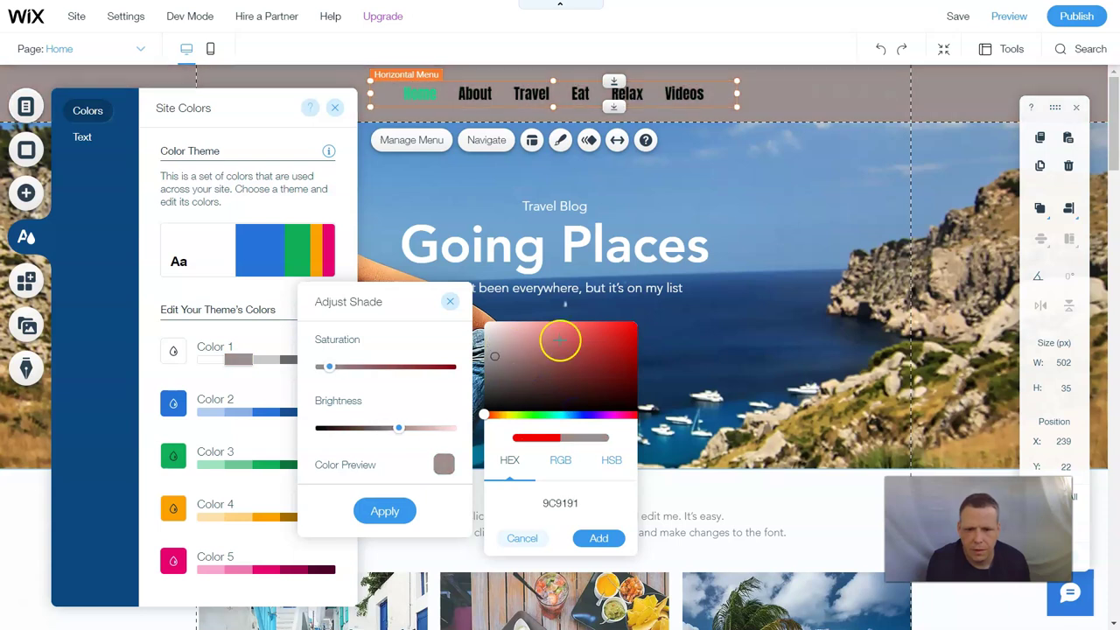
pyautogui.click(392, 509)
pyautogui.click(392, 512)
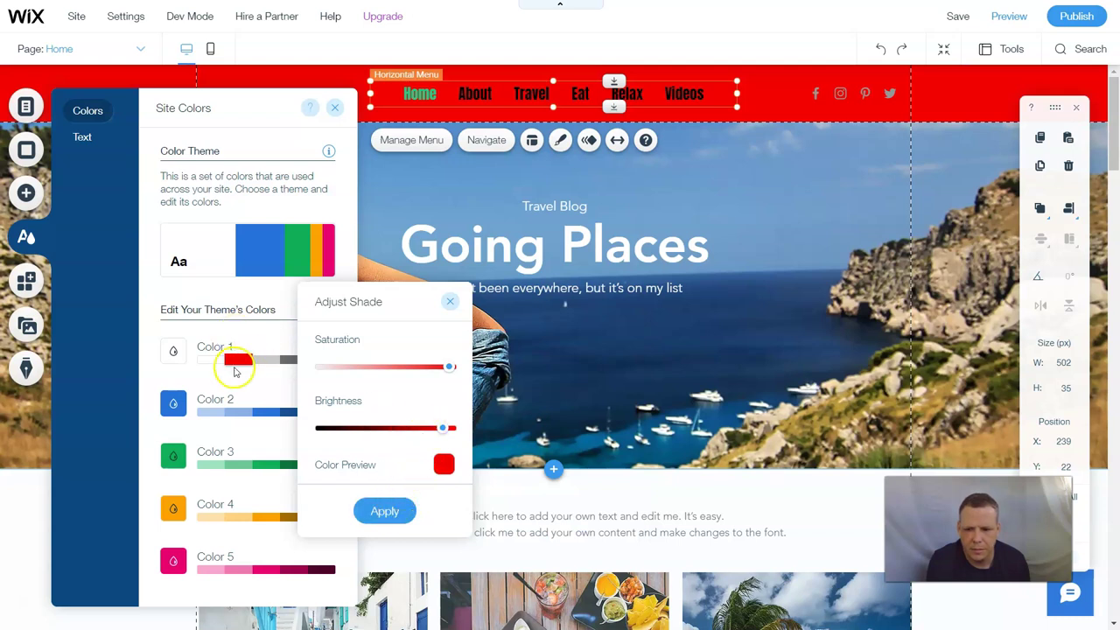
pyautogui.rightClick(234, 371)
pyautogui.click(285, 318)
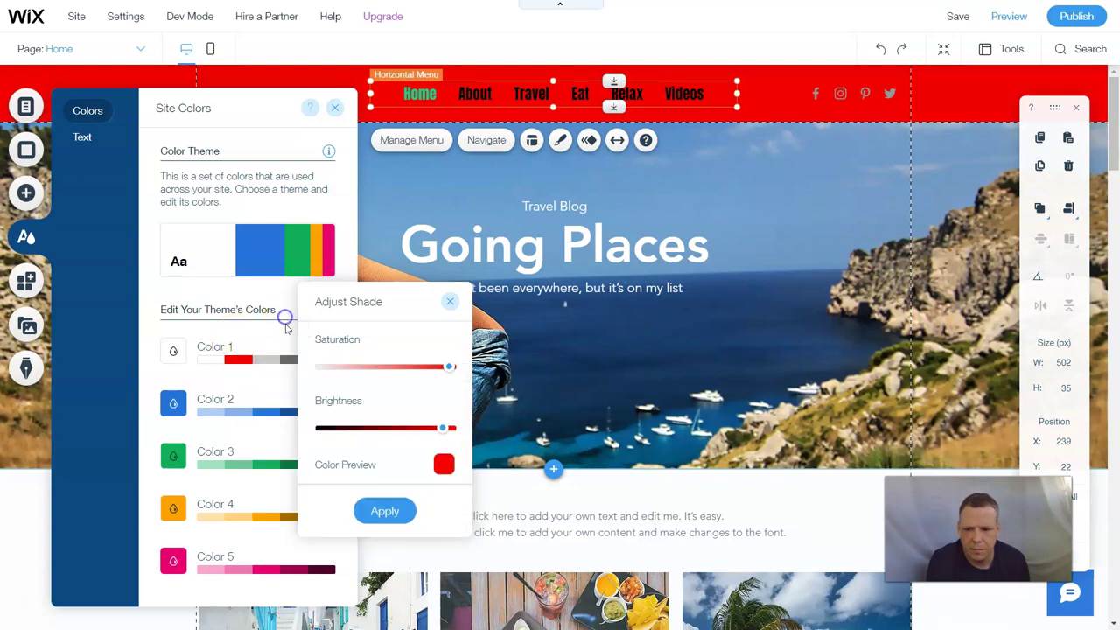
pyautogui.click(367, 421)
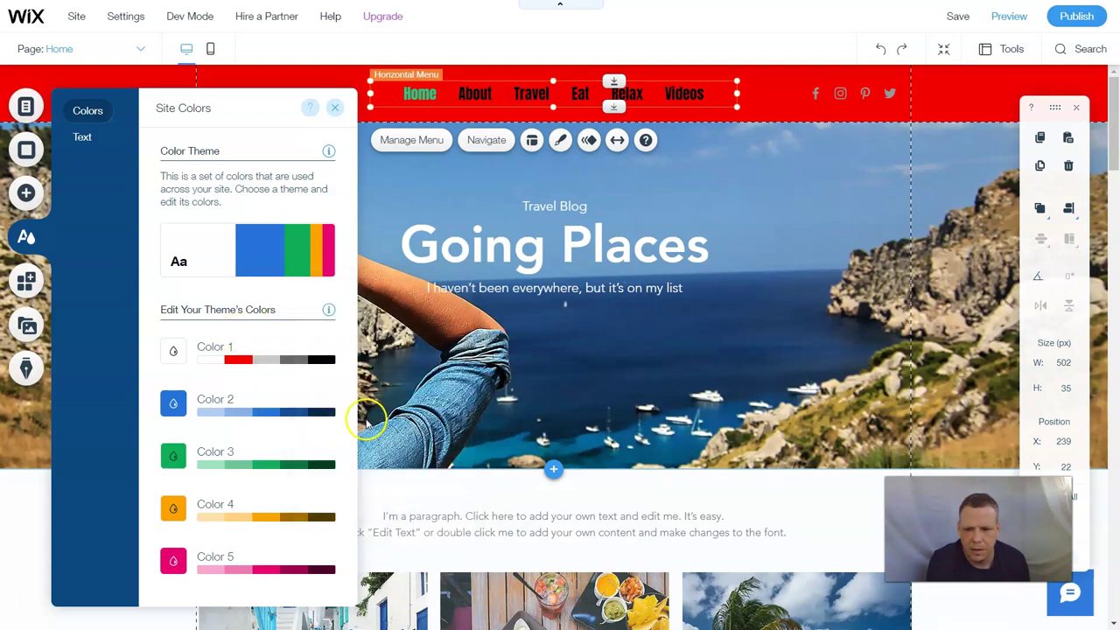
# Step: Try to recolor the red shade of Color 1 as light grey EBE8E8
pyautogui.click(237, 361)
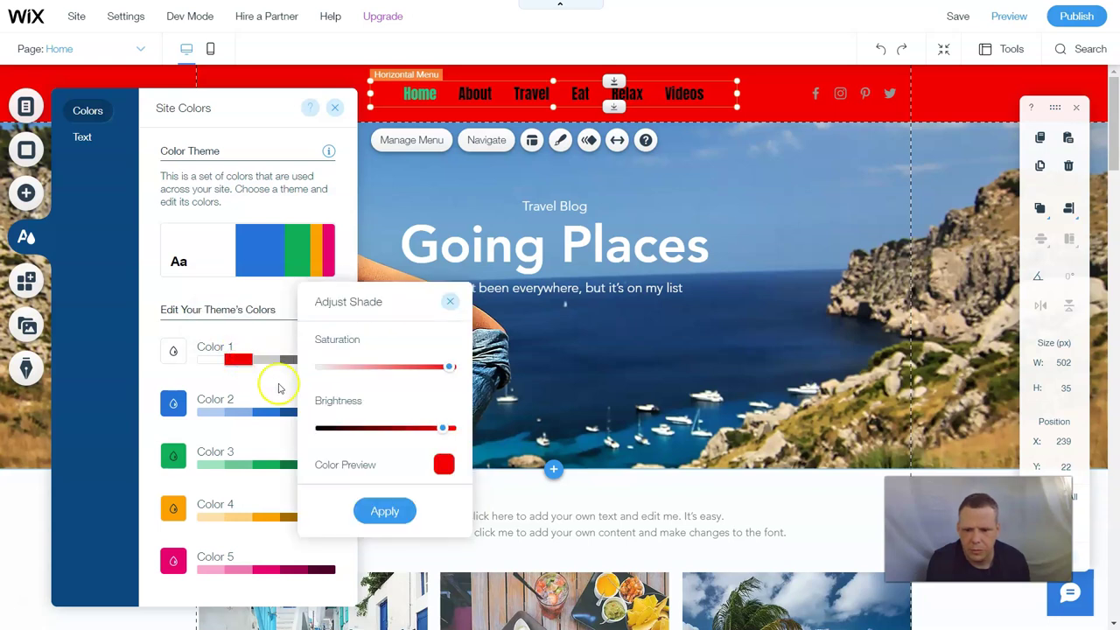
pyautogui.click(444, 464)
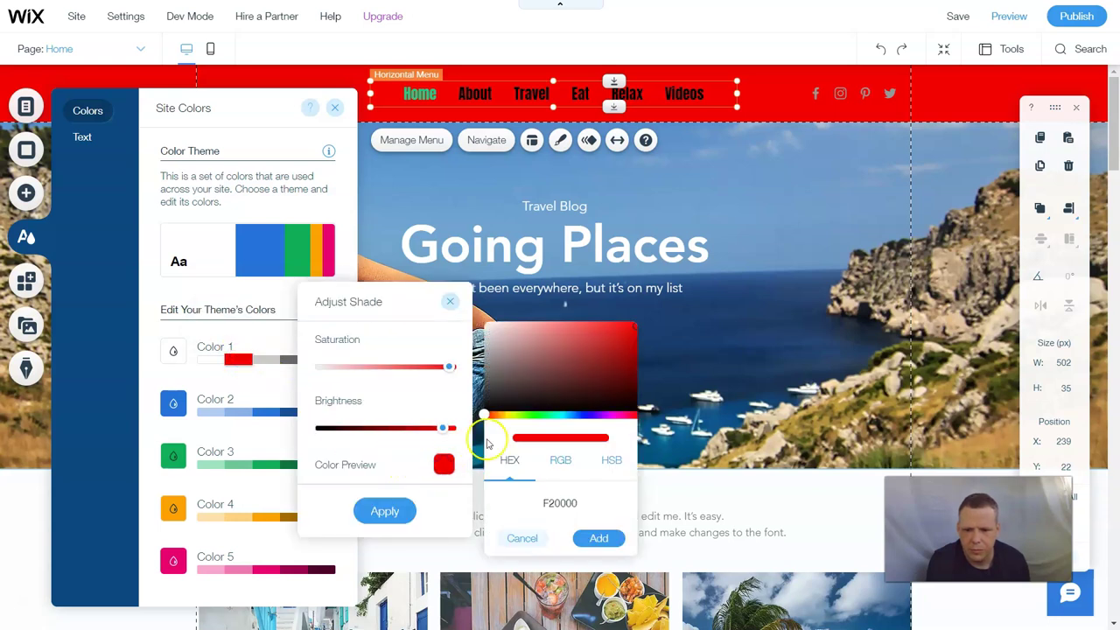
pyautogui.click(487, 328)
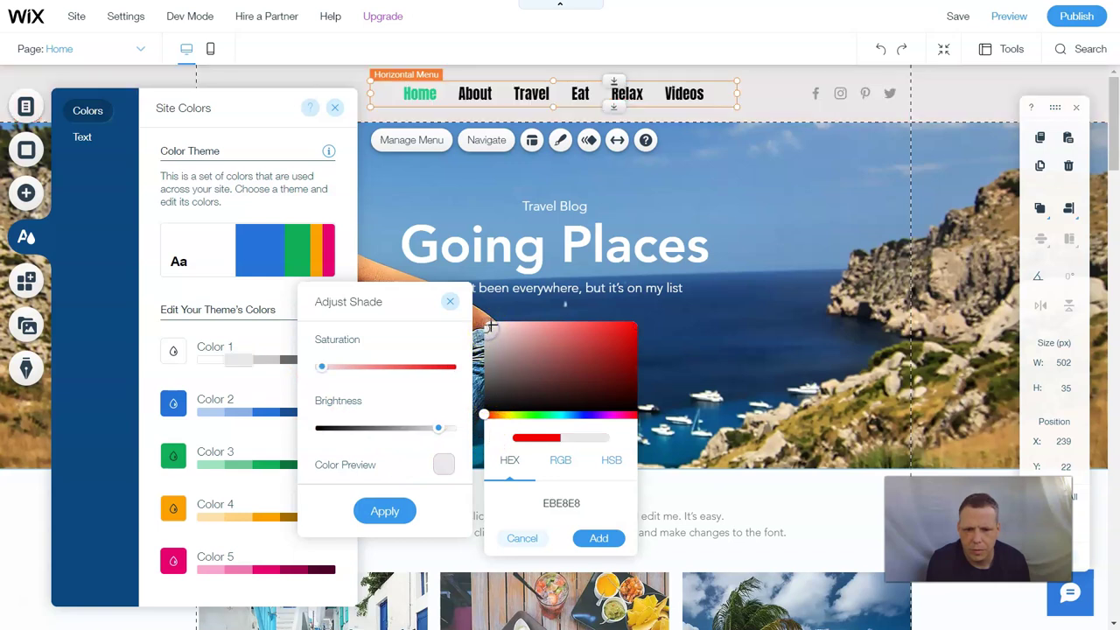
pyautogui.click(599, 537)
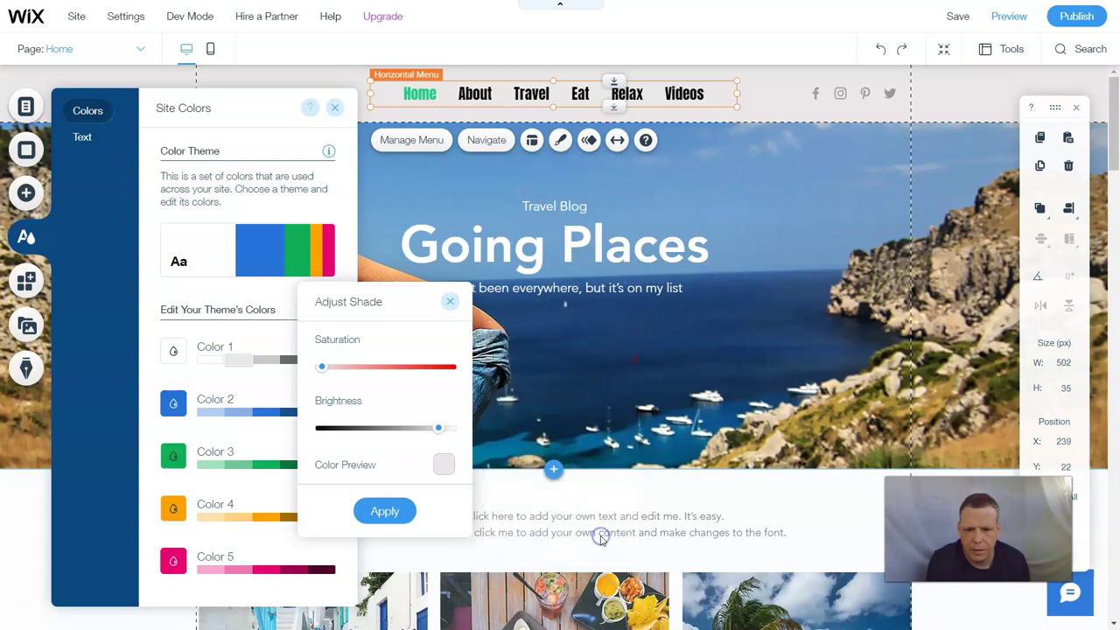
pyautogui.click(451, 303)
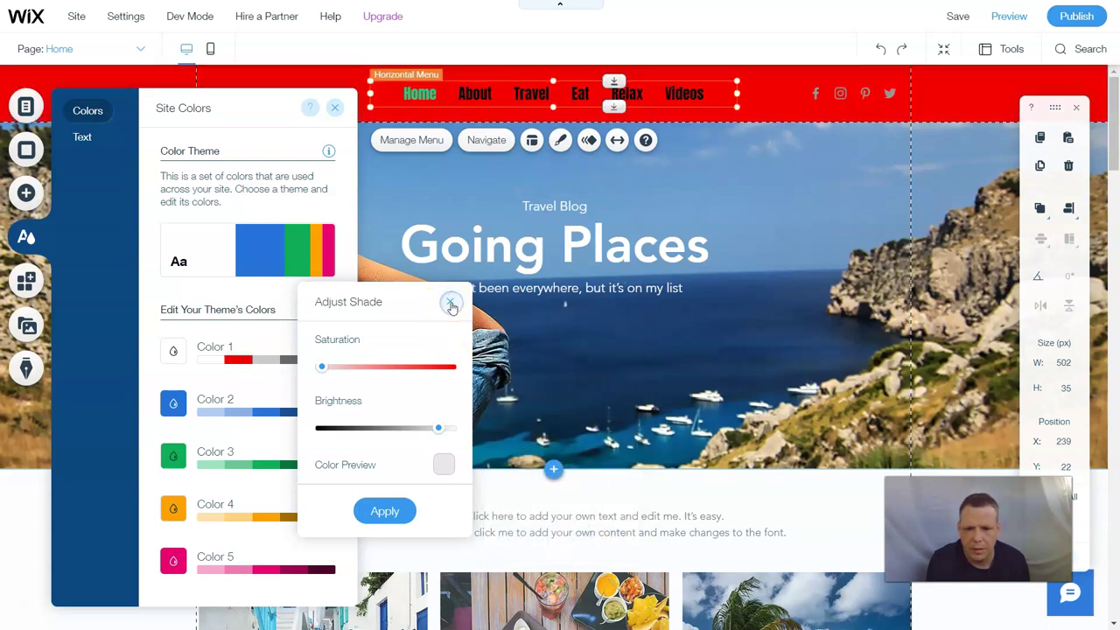
# Step: Replace the red shade of Color 1 with grey A8A5A5, apply it and close the site colors
pyautogui.click(236, 360)
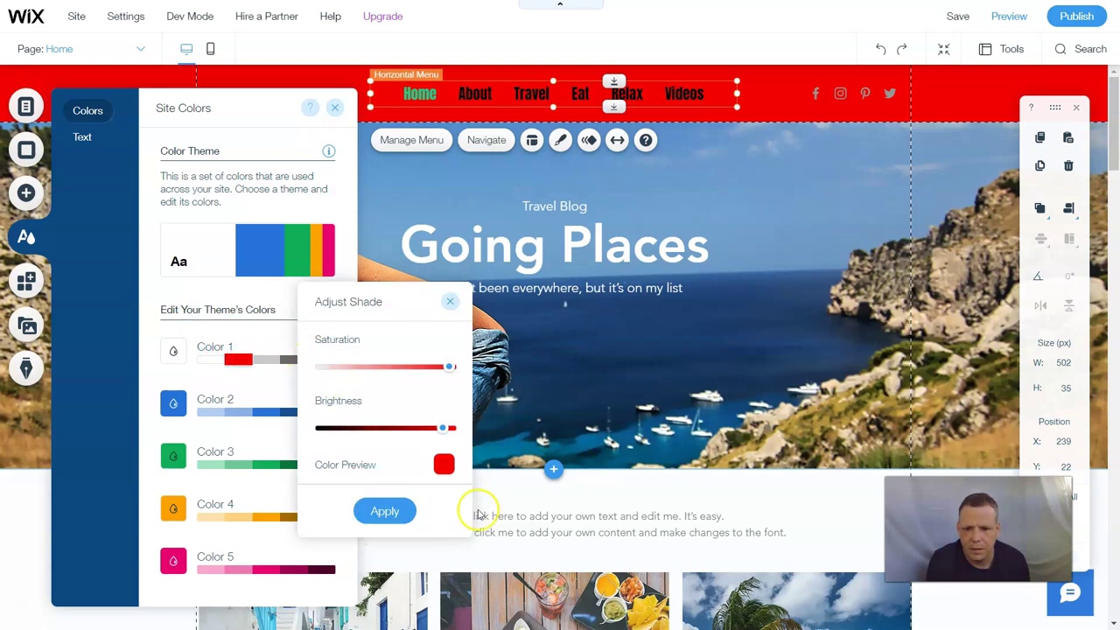
pyautogui.click(443, 464)
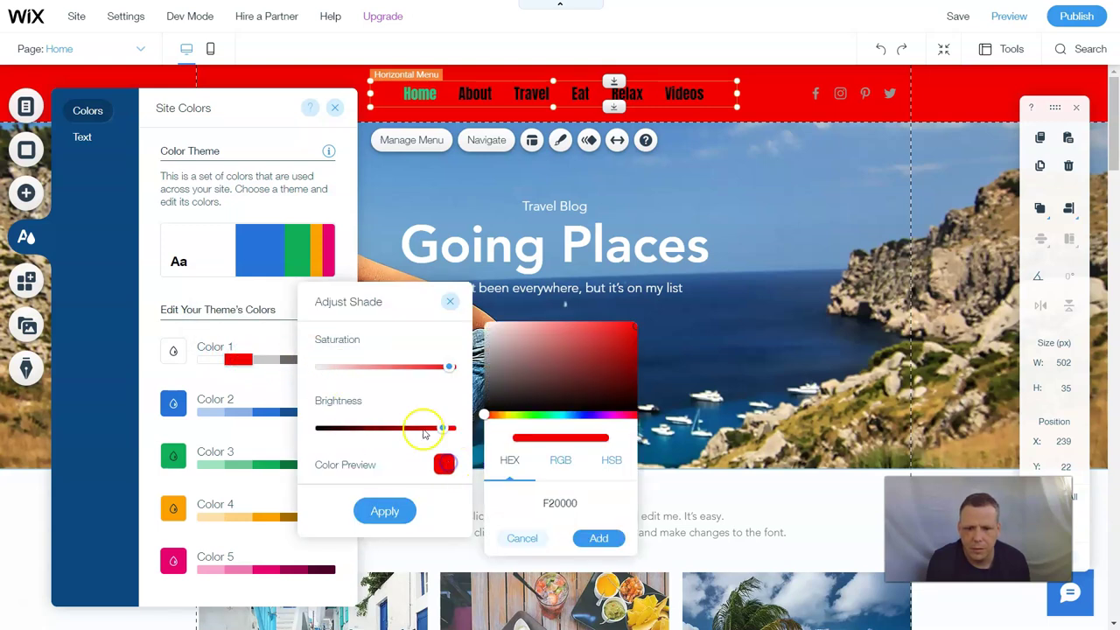
pyautogui.click(488, 352)
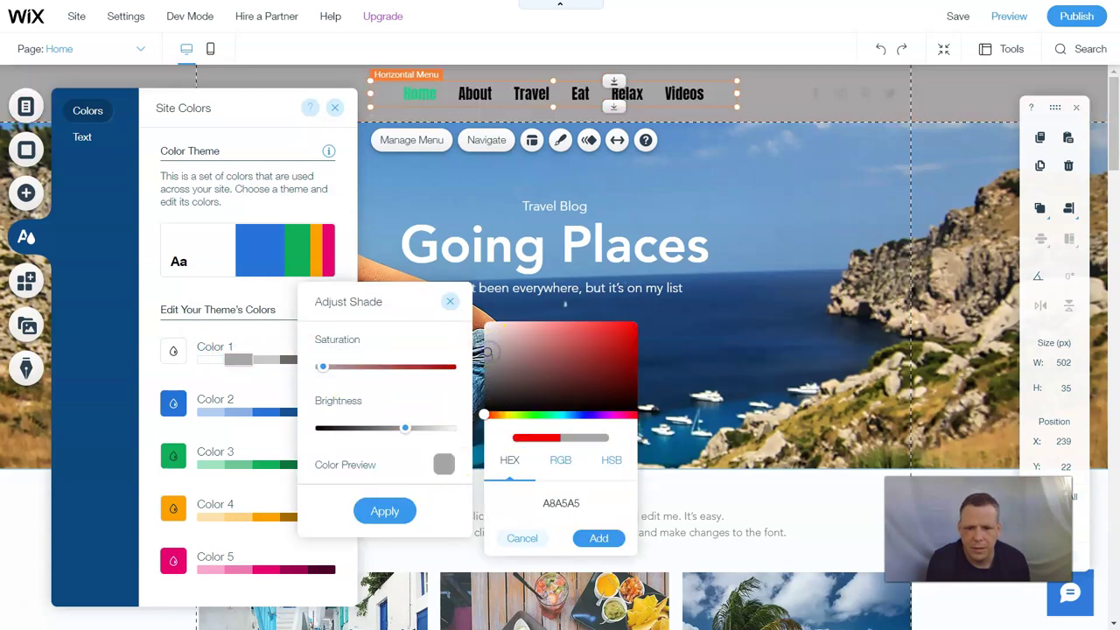
pyautogui.click(602, 537)
pyautogui.click(386, 512)
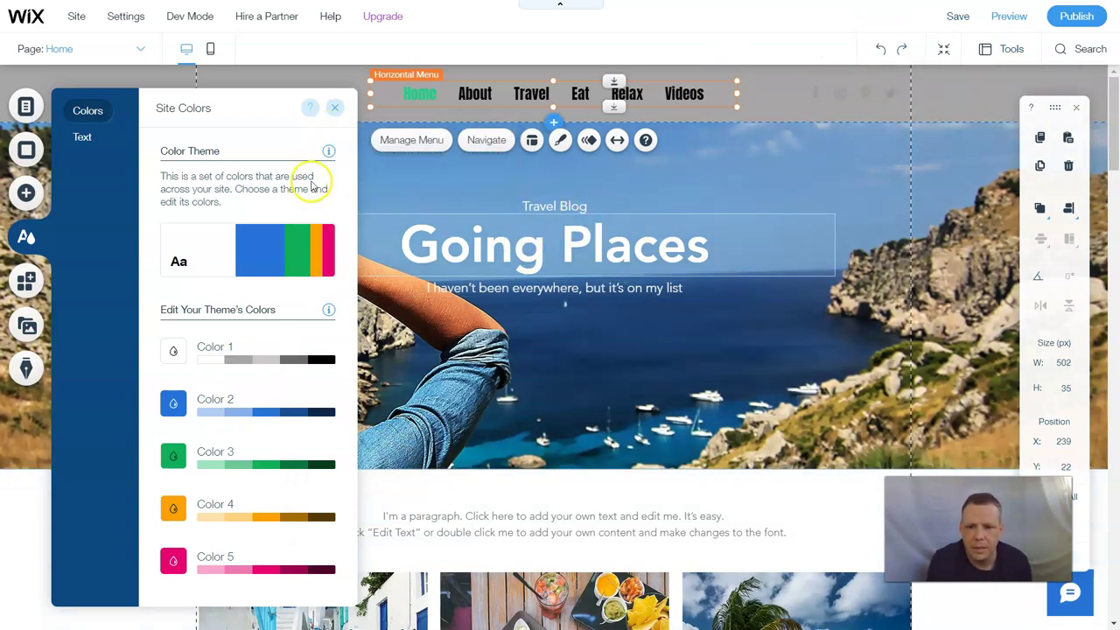
pyautogui.click(335, 108)
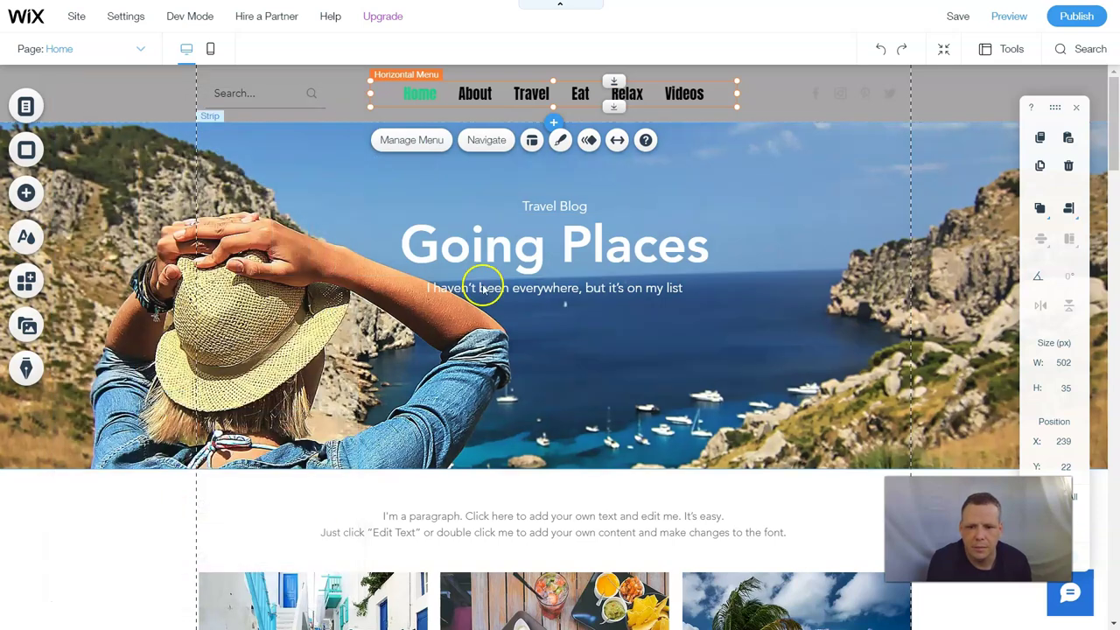
# Step: Review the home page's sections below the header and the site's list of main pages
pyautogui.scroll(-5, 482, 284)
pyautogui.scroll(-2, 482, 293)
pyautogui.scroll(2, 481, 293)
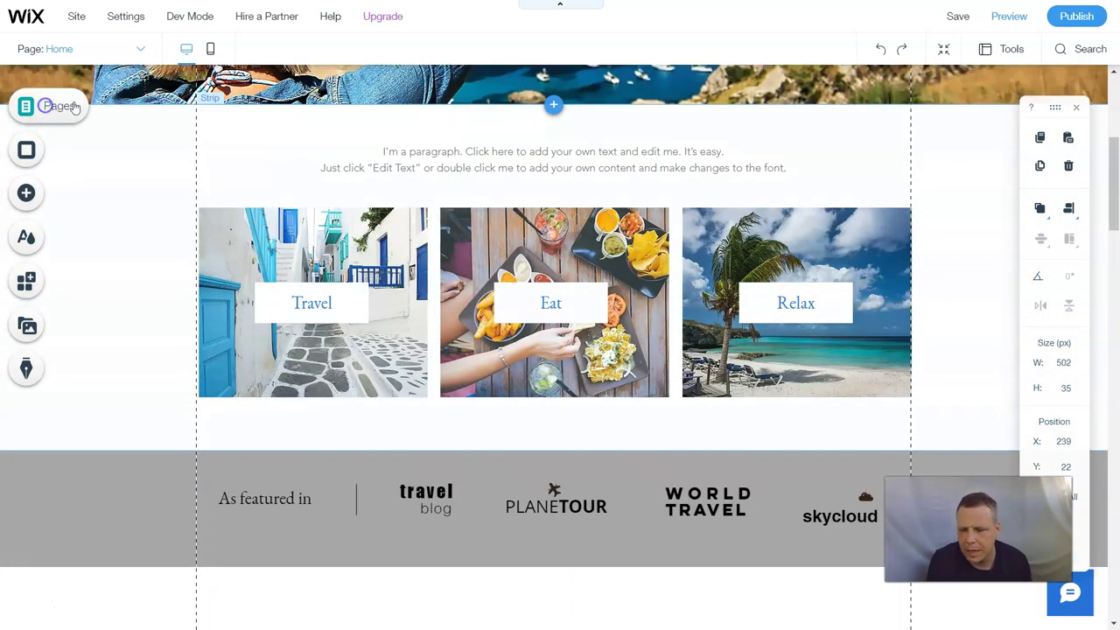
pyautogui.click(75, 106)
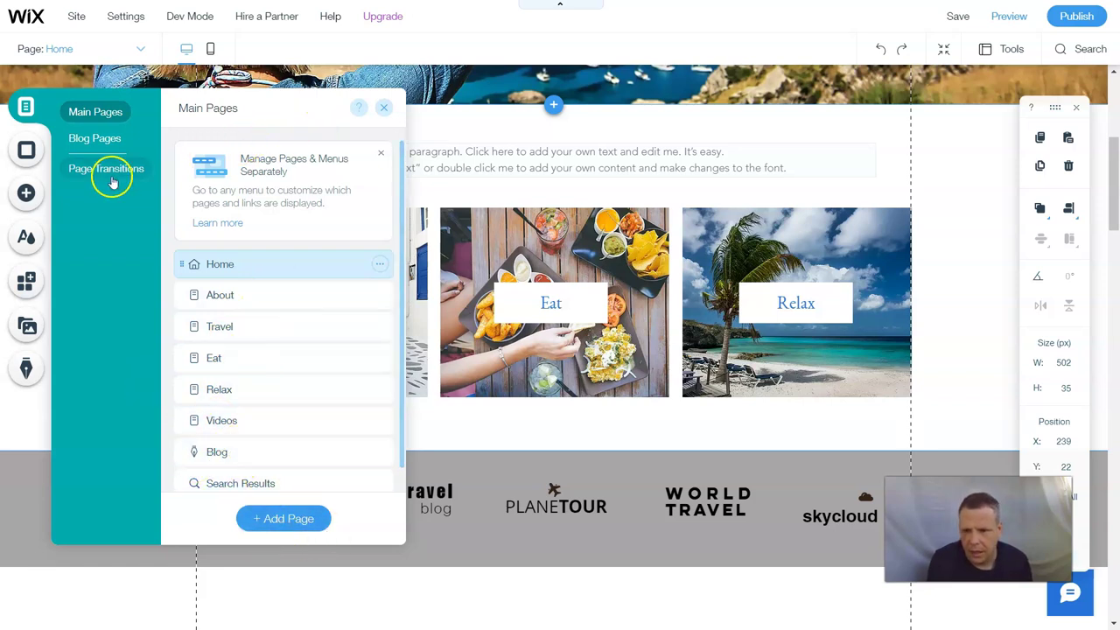
pyautogui.click(383, 107)
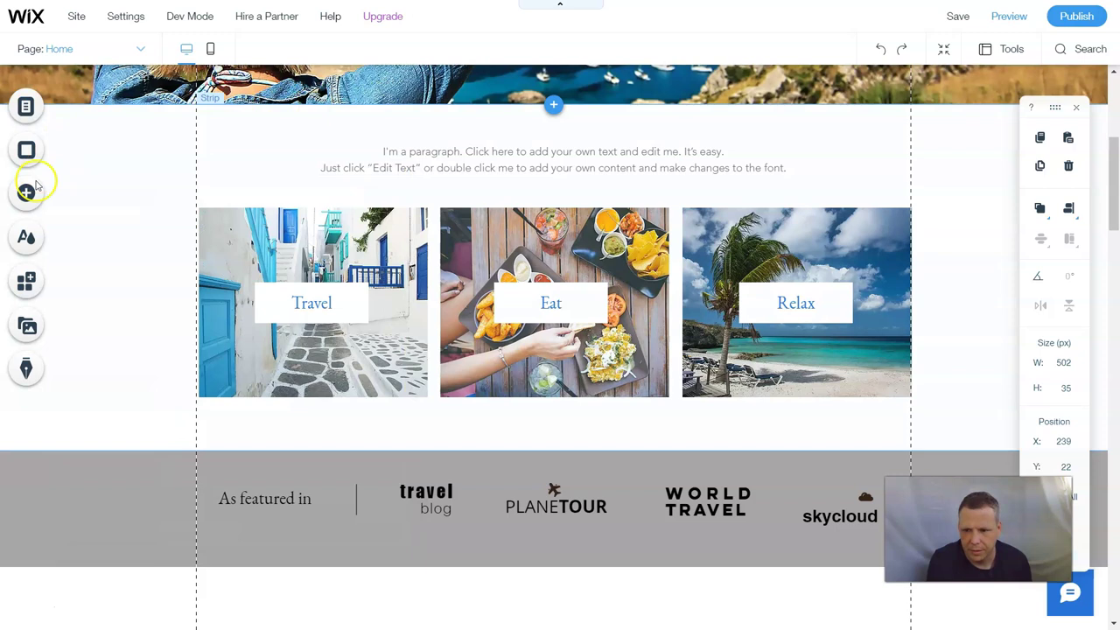
# Step: Browse the App Market's Trending Now and Wix Business Solutions apps and close the market
pyautogui.click(76, 287)
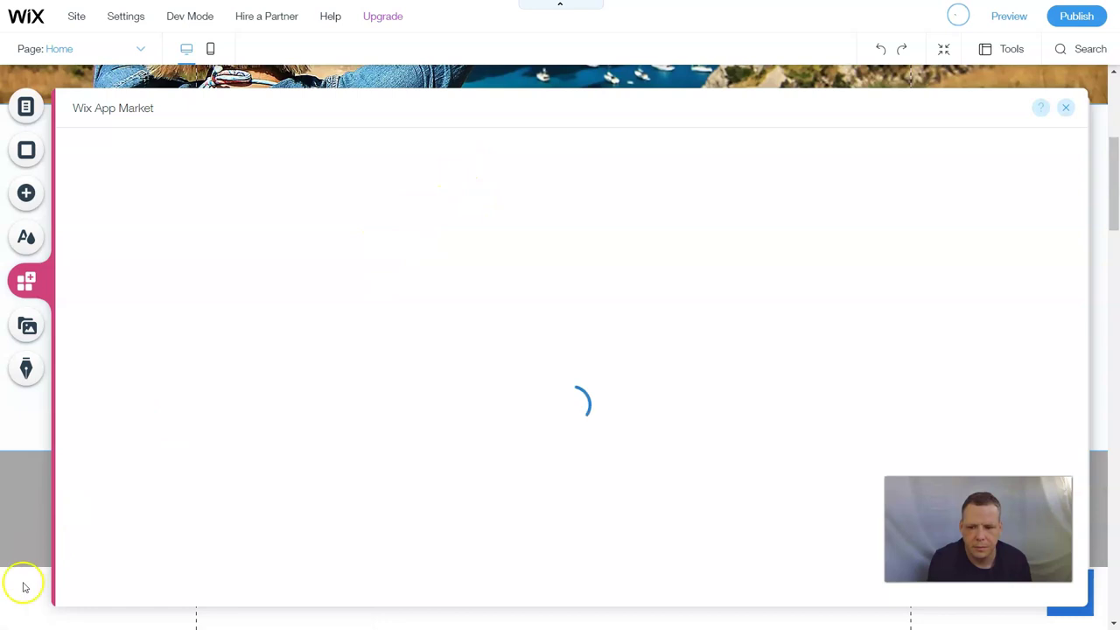
pyautogui.scroll(-5, 466, 374)
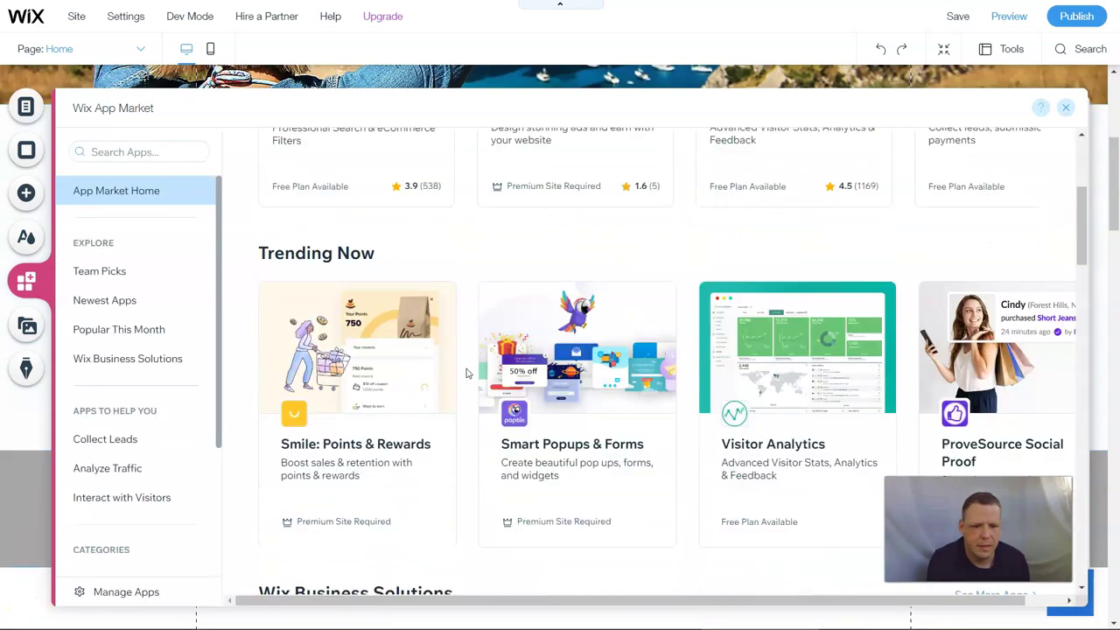
pyautogui.scroll(-2, 466, 373)
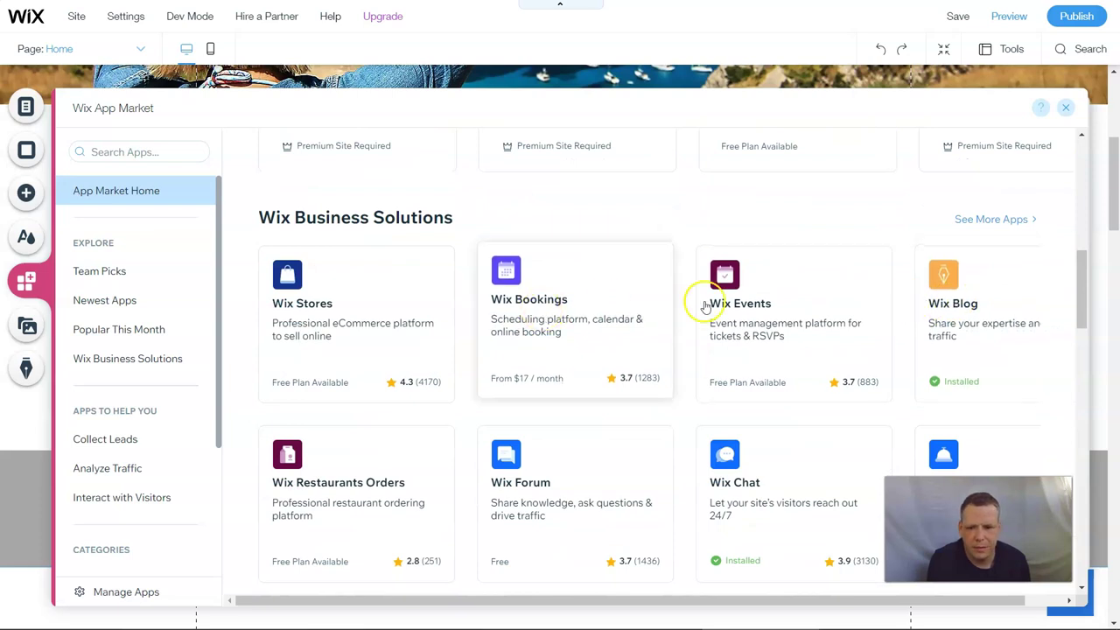
pyautogui.scroll(-1, 766, 335)
pyautogui.scroll(-1, 665, 376)
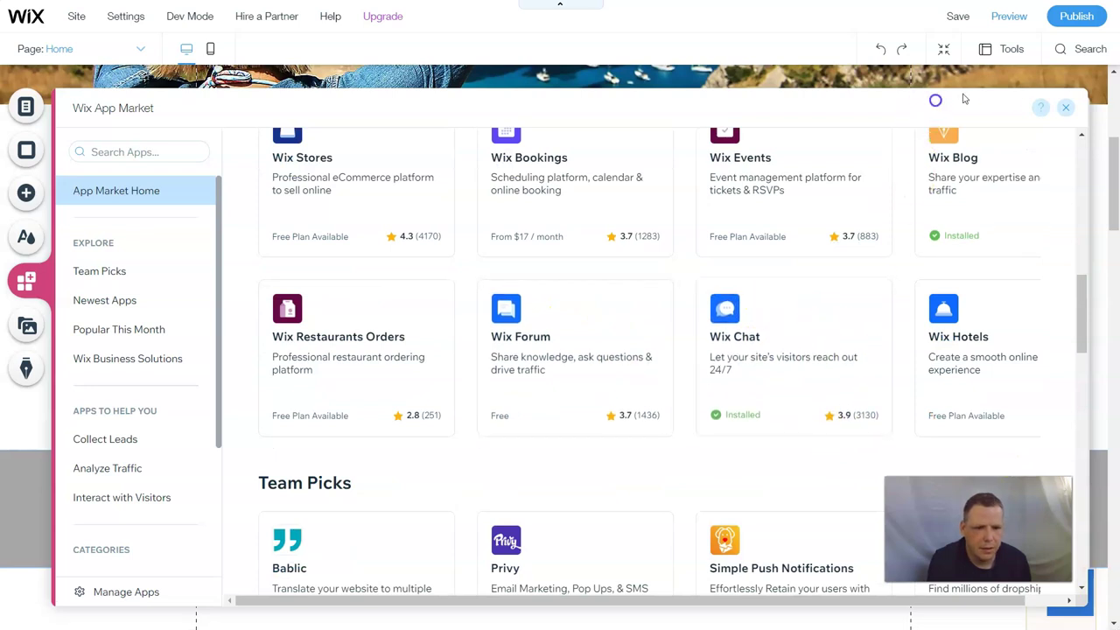
pyautogui.click(1062, 107)
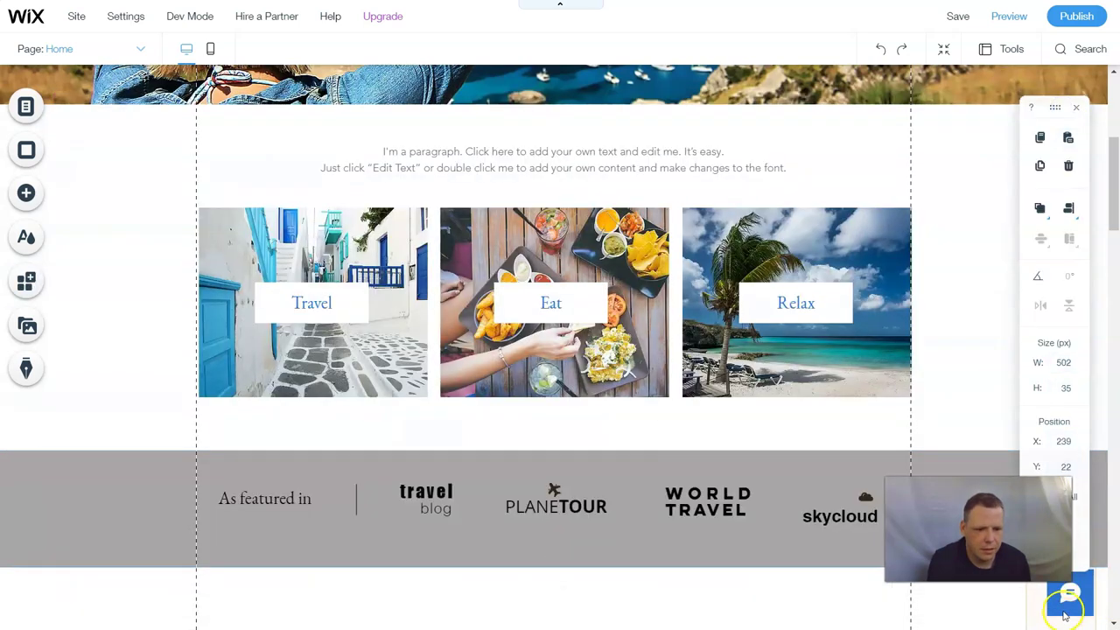
# Step: Reopen the App Market and look through the Team Picks, Made by Wix and Social Apps sections
pyautogui.moveTo(17, 196)
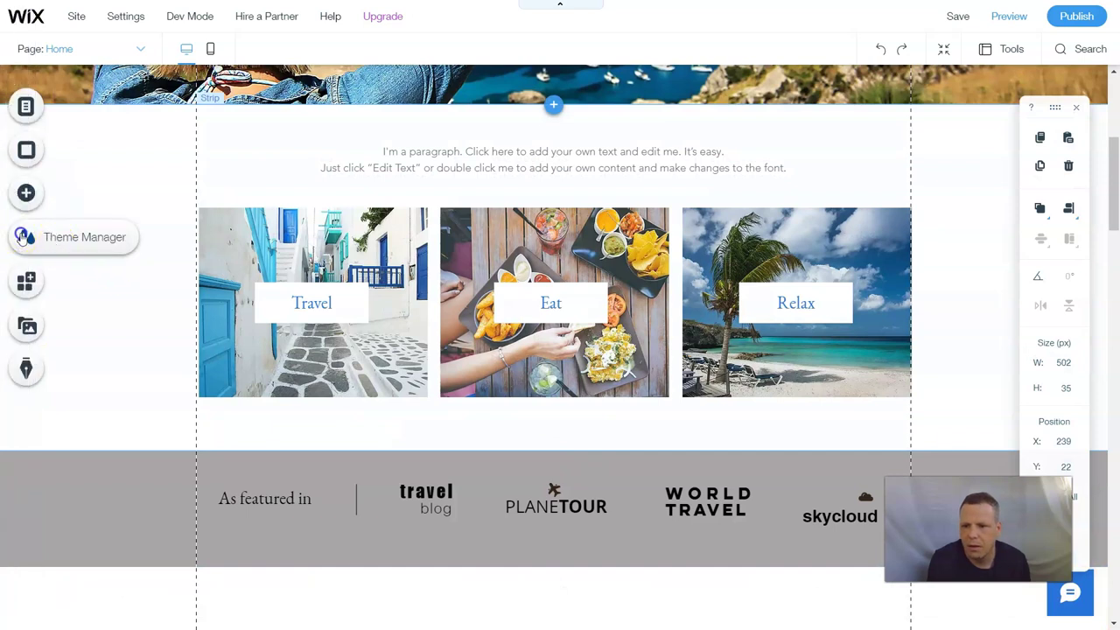
pyautogui.click(25, 237)
pyautogui.click(26, 276)
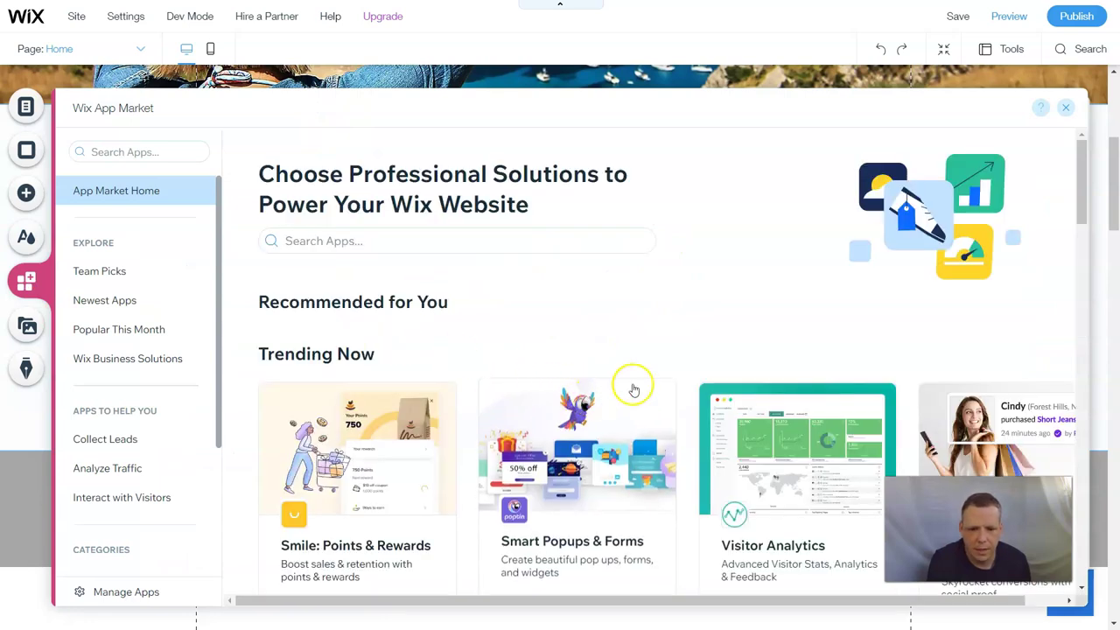
pyautogui.scroll(-6, 633, 389)
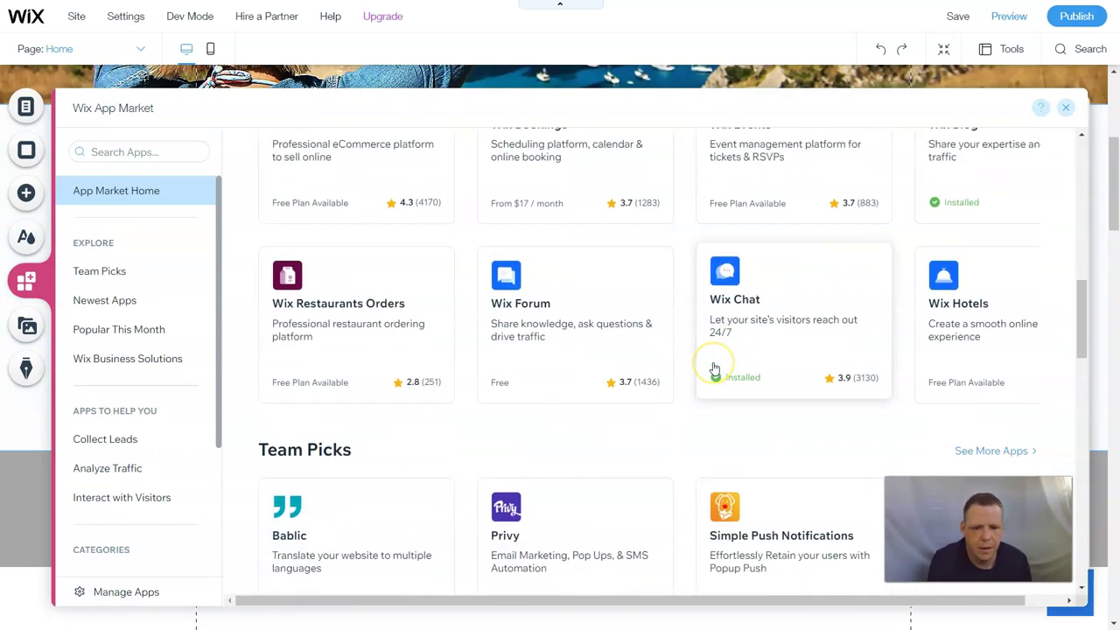
pyautogui.scroll(-2, 715, 369)
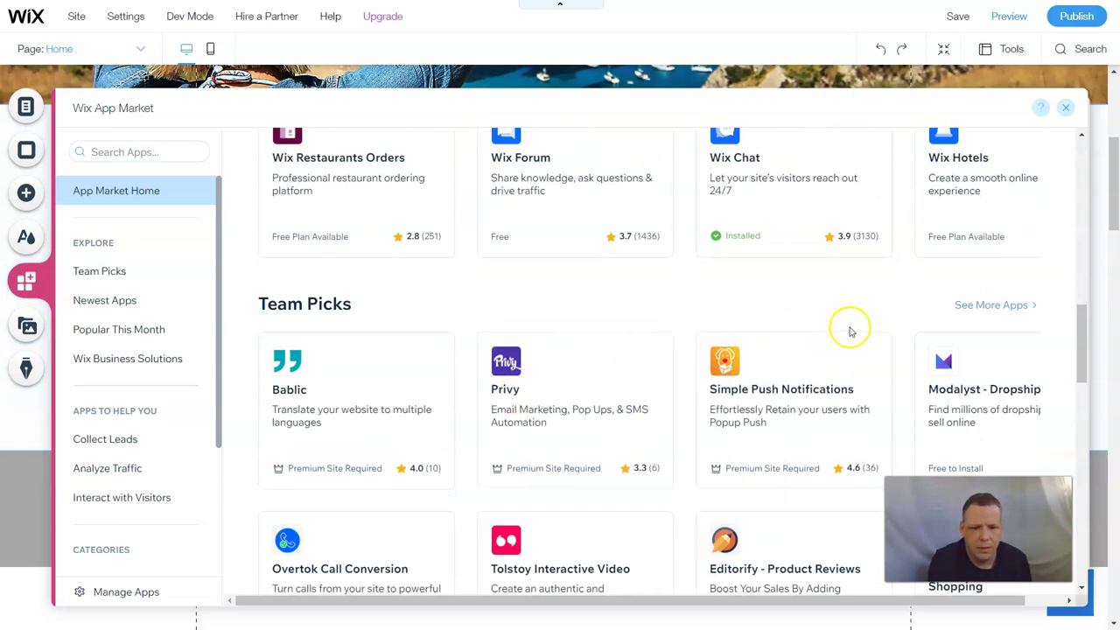
pyautogui.scroll(-3, 848, 328)
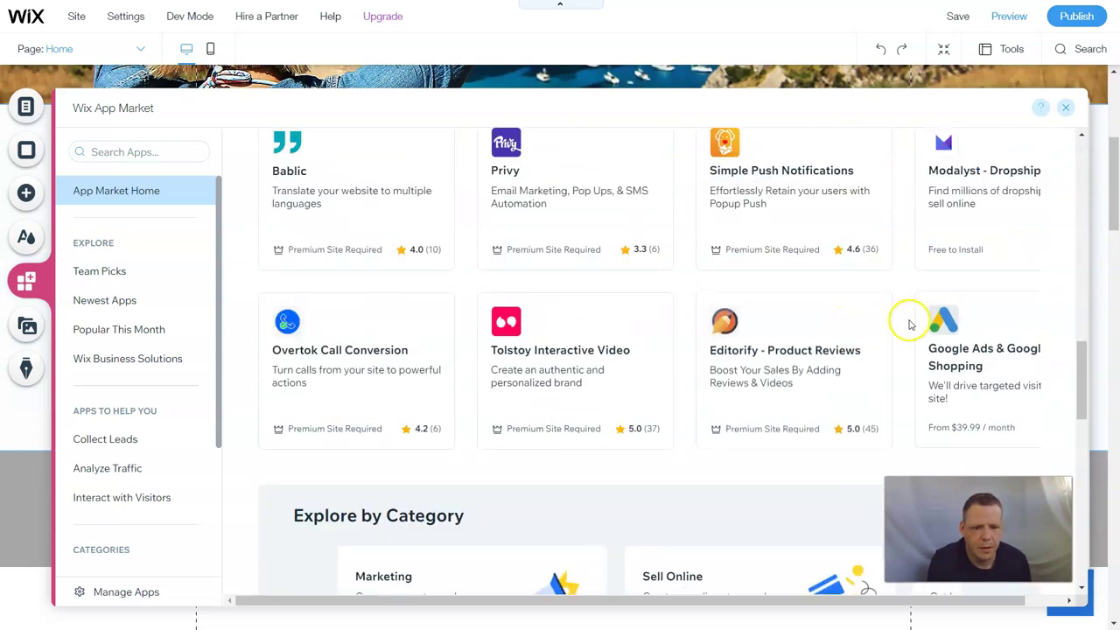
pyautogui.scroll(-3, 907, 322)
pyautogui.scroll(-1, 906, 323)
pyautogui.scroll(-2, 892, 313)
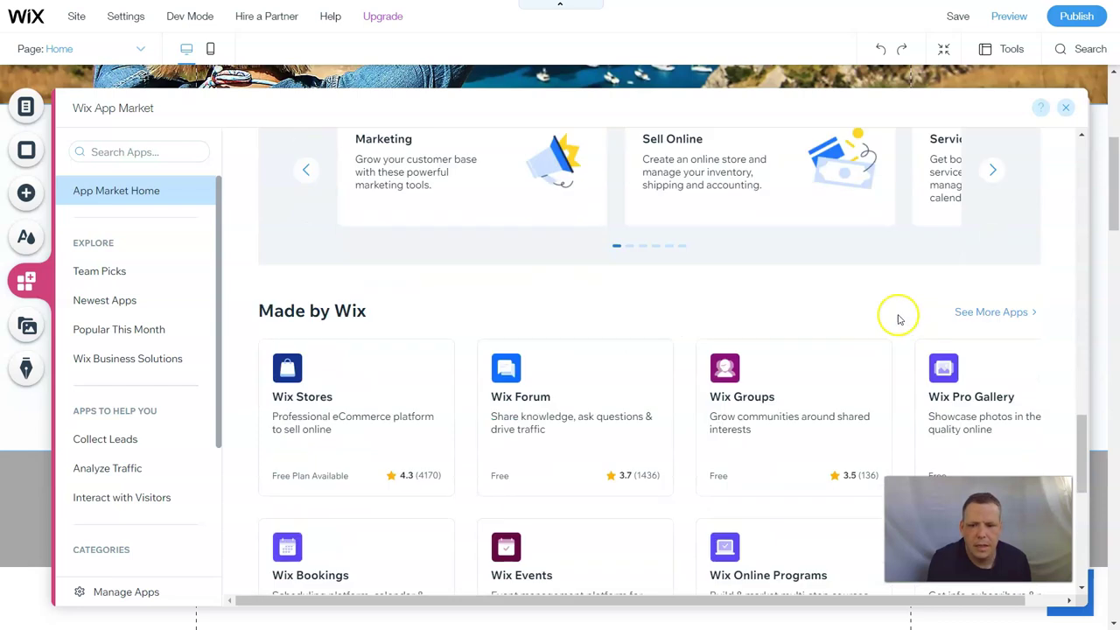
pyautogui.scroll(-2, 799, 333)
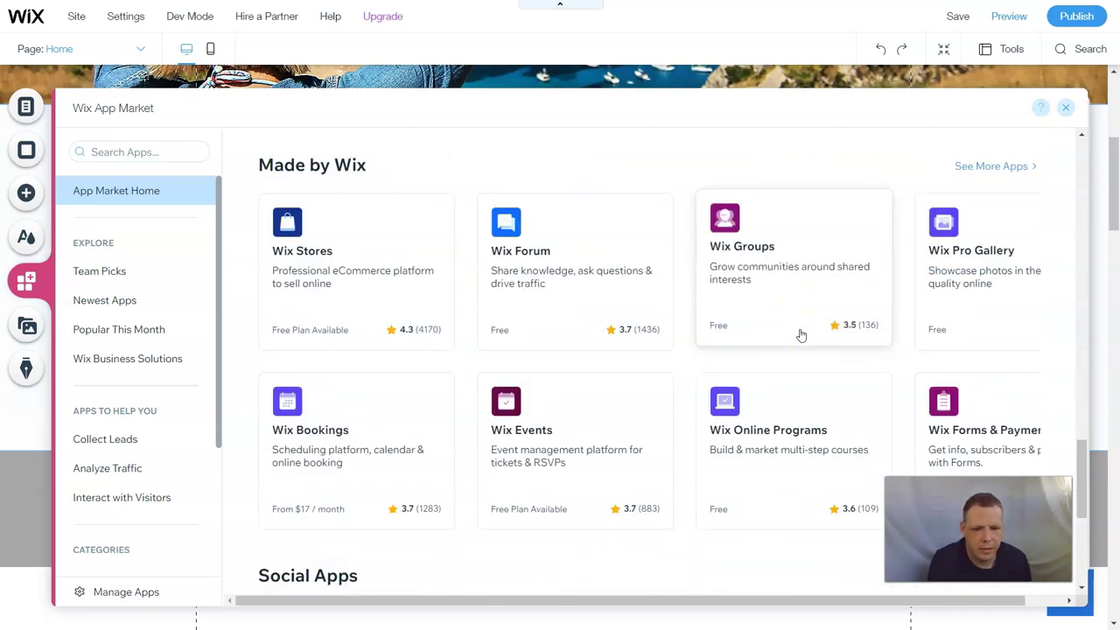
pyautogui.scroll(-2, 800, 334)
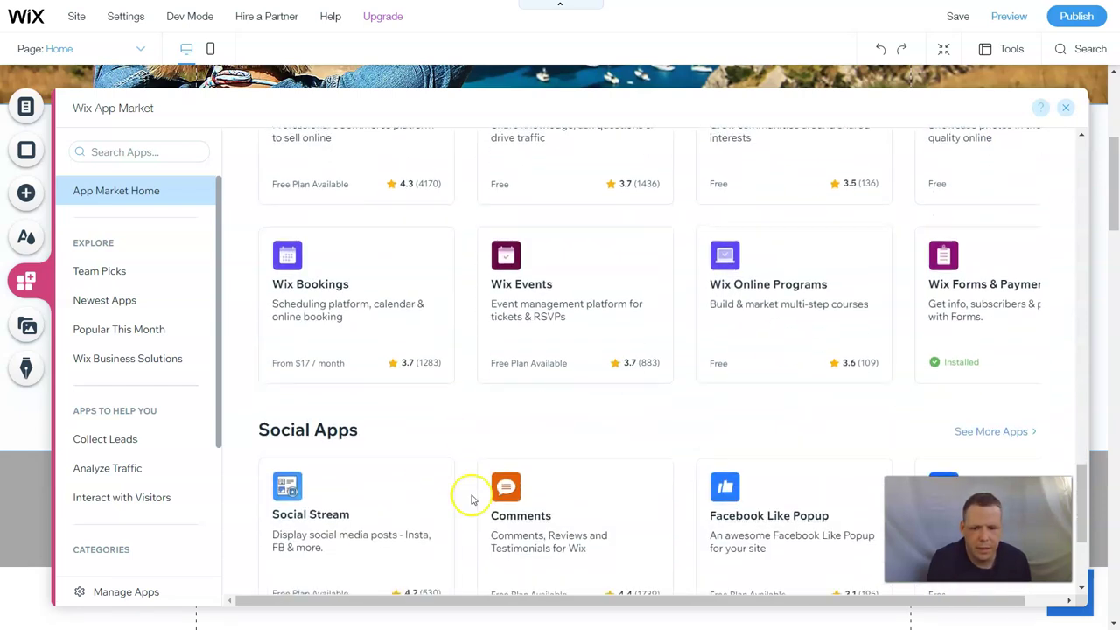
pyautogui.scroll(-2, 520, 484)
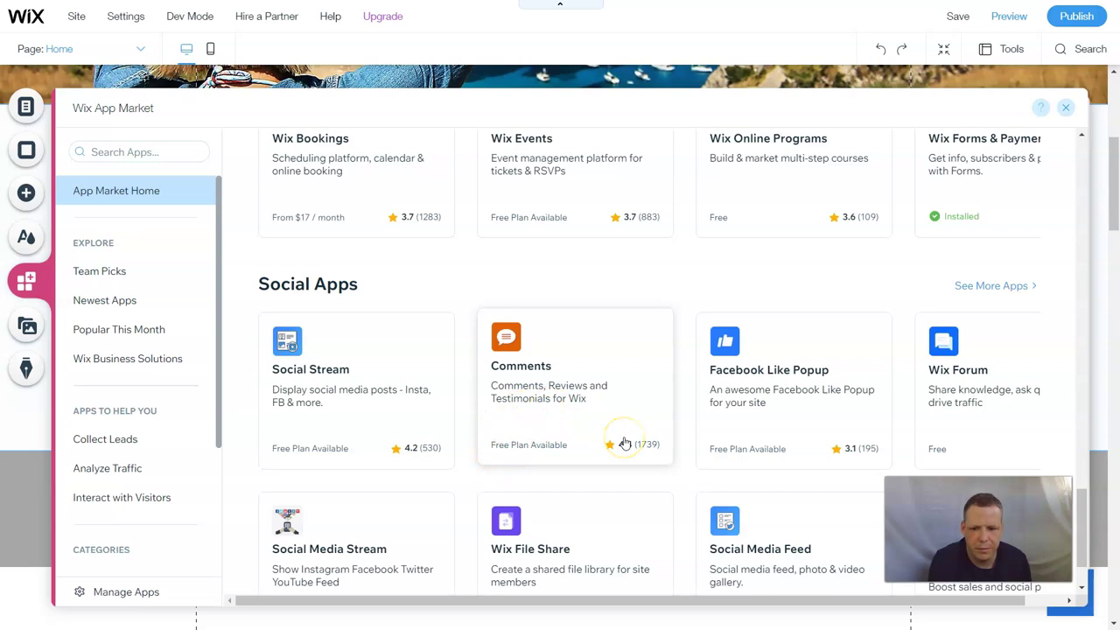
pyautogui.scroll(-1, 624, 444)
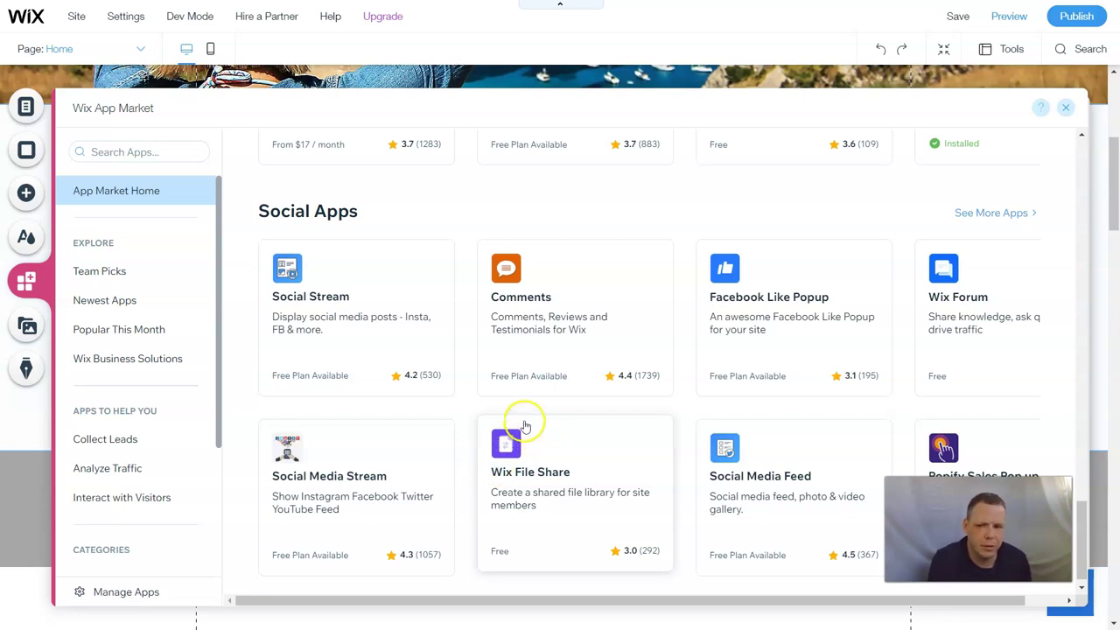
# Step: Add the Comments app from the Social Apps section to the site, accepting its permissions
pyautogui.click(531, 300)
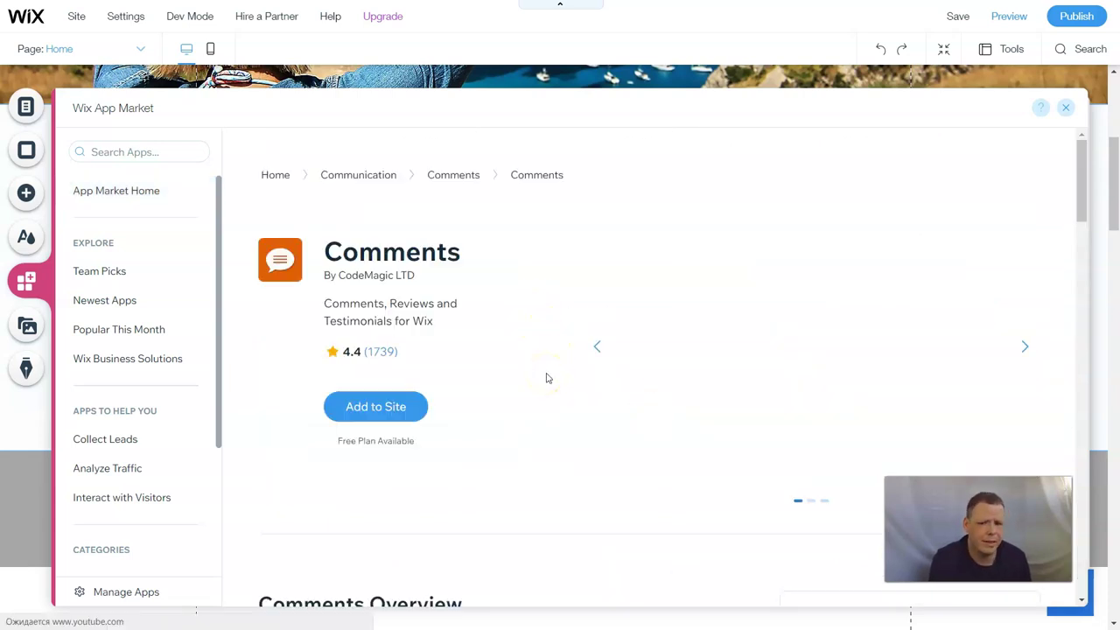
pyautogui.click(392, 403)
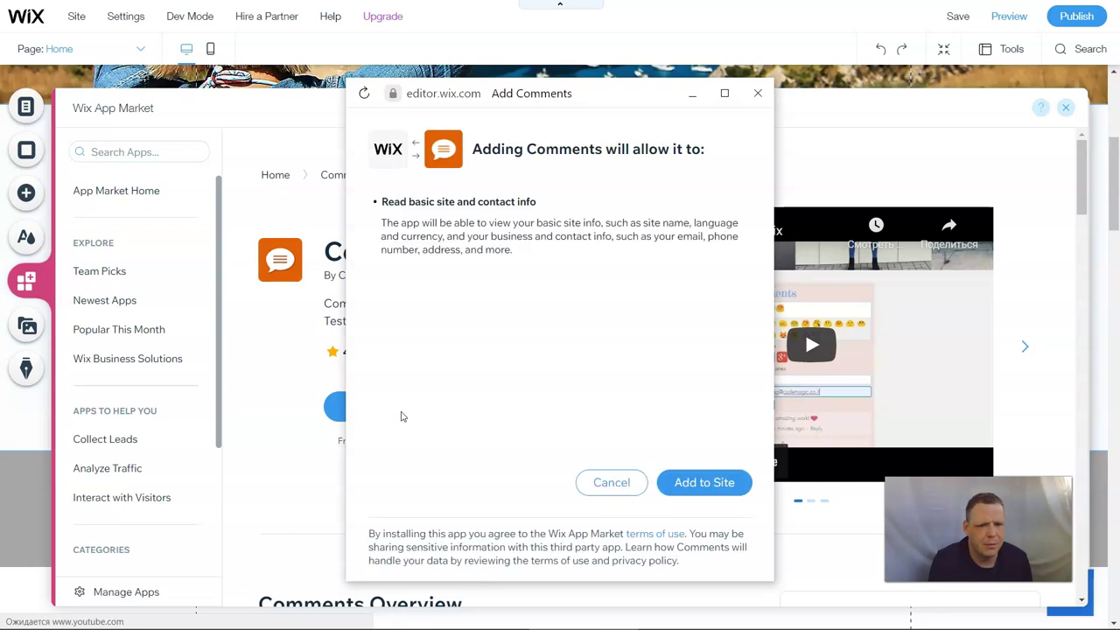
pyautogui.click(411, 413)
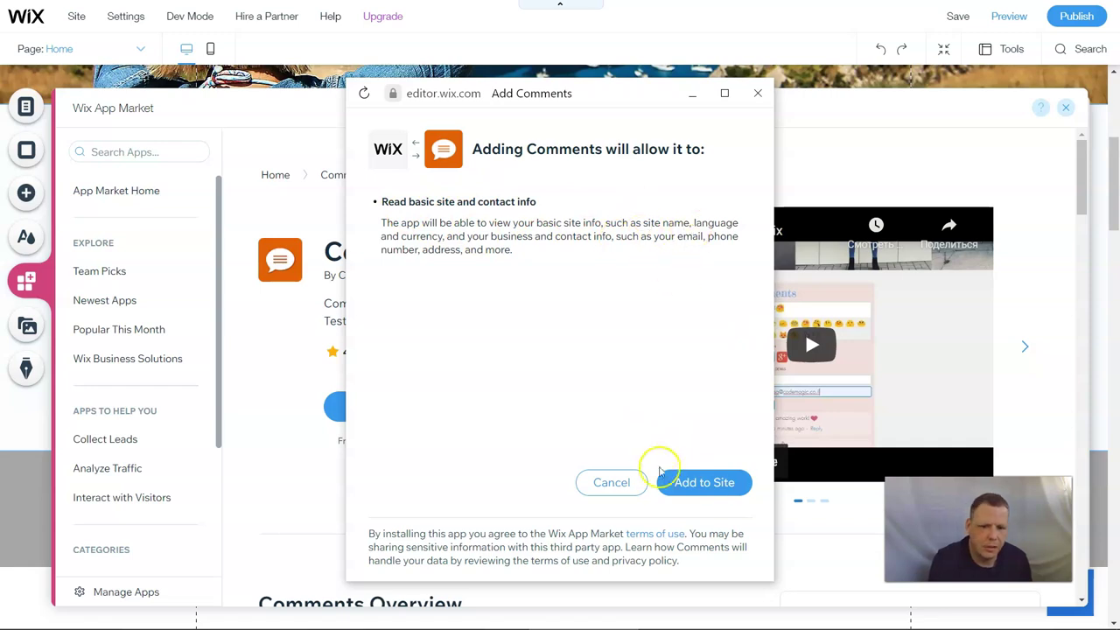
pyautogui.click(695, 482)
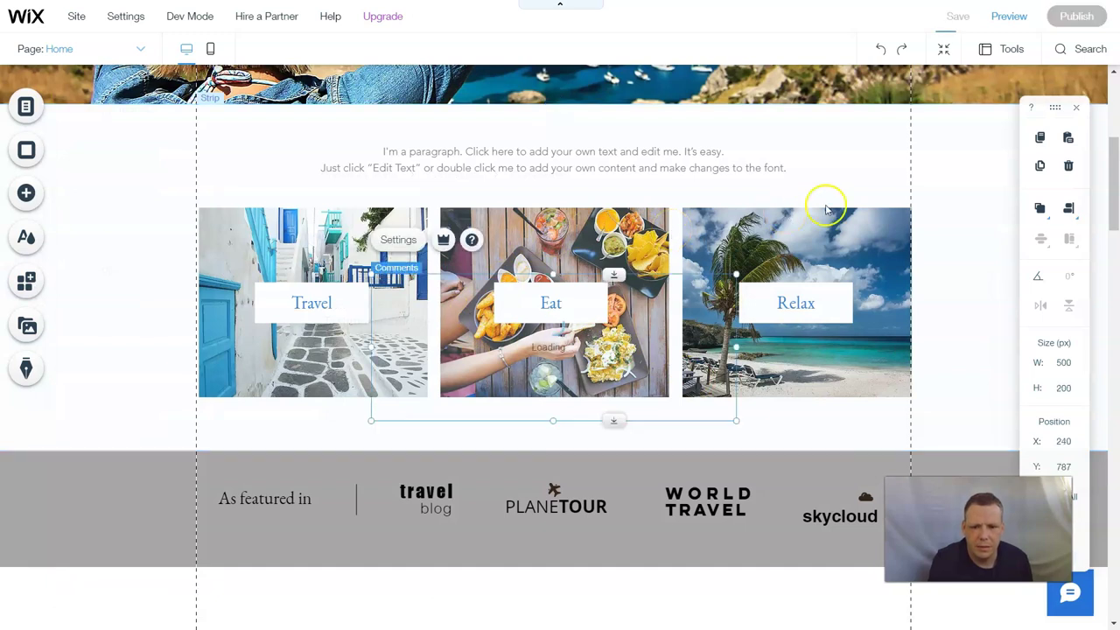
# Step: Move the Comments widget down the home page into the empty area below the blog post list, at about X 267, Y 3718
pyautogui.scroll(-5, 827, 208)
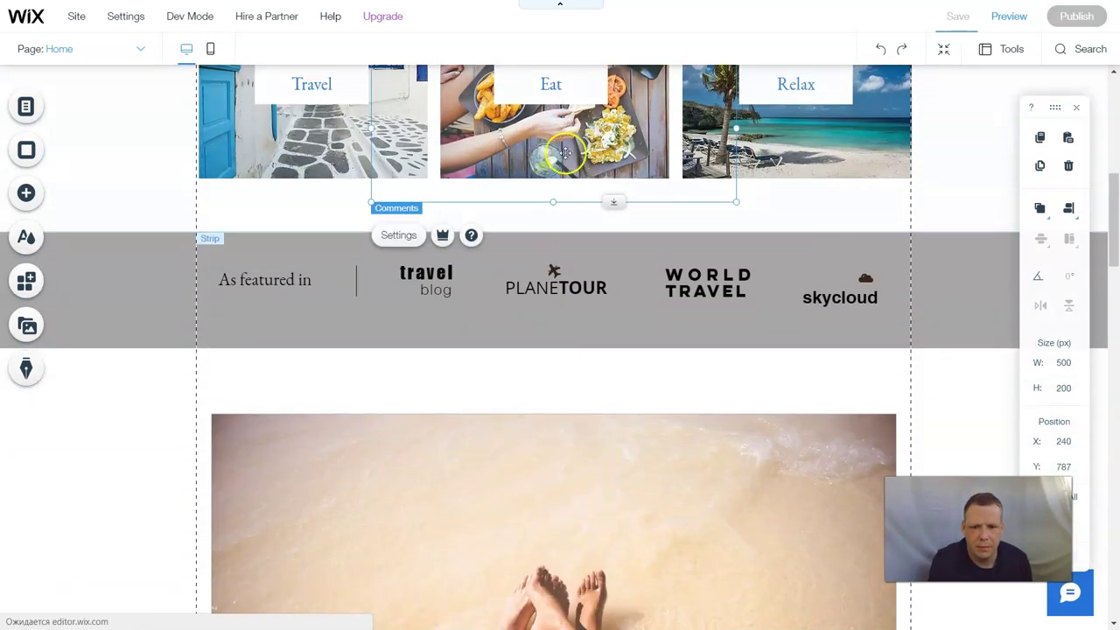
pyautogui.moveTo(565, 142); pyautogui.dragTo(562, 375)
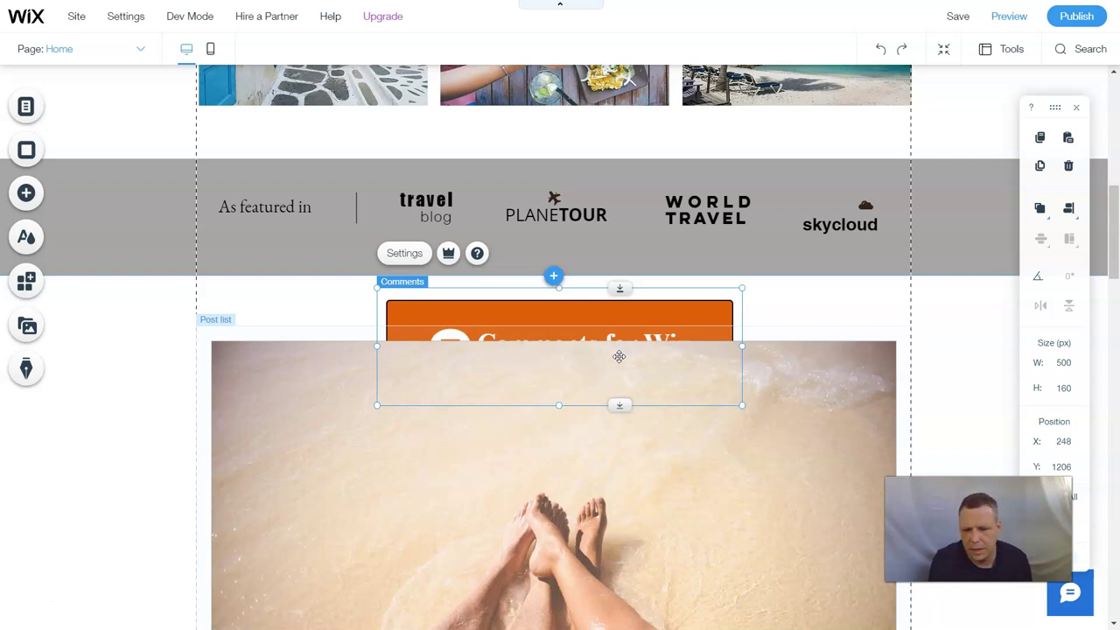
pyautogui.moveTo(584, 325); pyautogui.dragTo(596, 238)
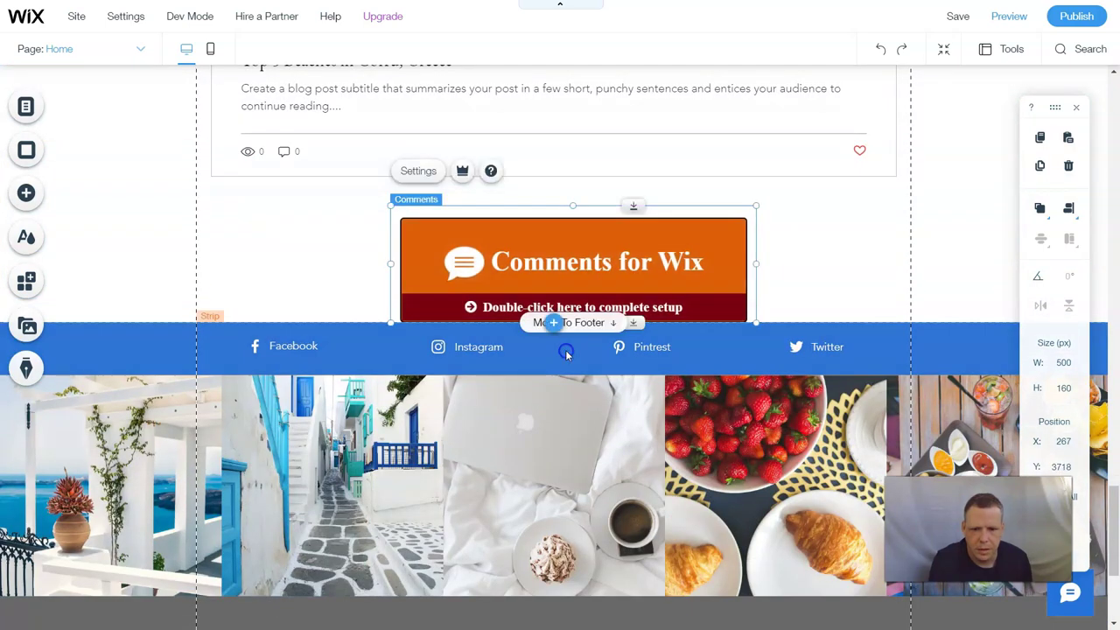
# Step: Shift the footer's social links strip down and reposition the Comments widget just above the footer at about X 235, Y 3797
pyautogui.click(573, 345)
pyautogui.moveTo(612, 322); pyautogui.dragTo(599, 474)
pyautogui.click(597, 254)
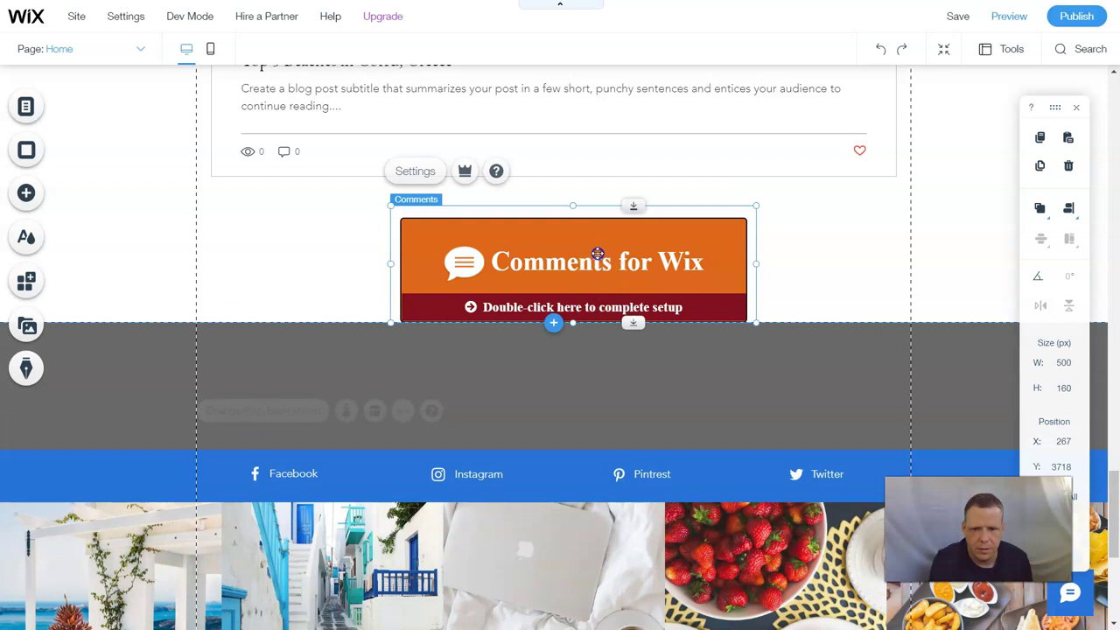
pyautogui.moveTo(597, 254); pyautogui.dragTo(598, 251)
pyautogui.moveTo(589, 294); pyautogui.dragTo(585, 304)
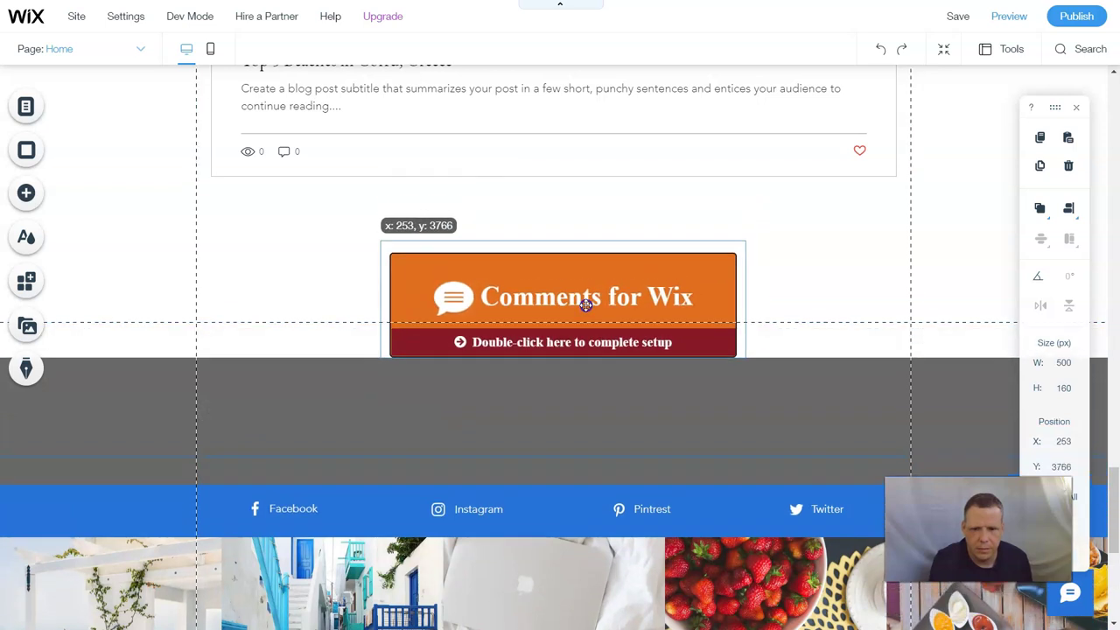
pyautogui.moveTo(574, 351); pyautogui.dragTo(572, 327)
pyautogui.click(552, 411)
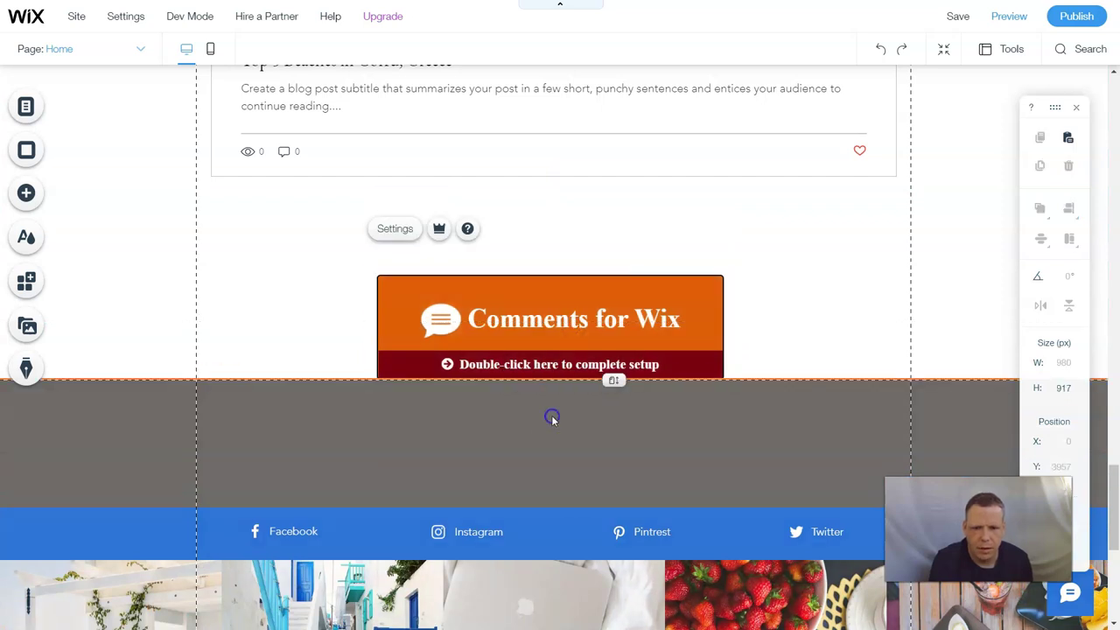
# Step: Move the social links strip up near the footer's top edge, at about Y 3974, and the photo gallery directly beneath it at Y 4046
pyautogui.click(490, 324)
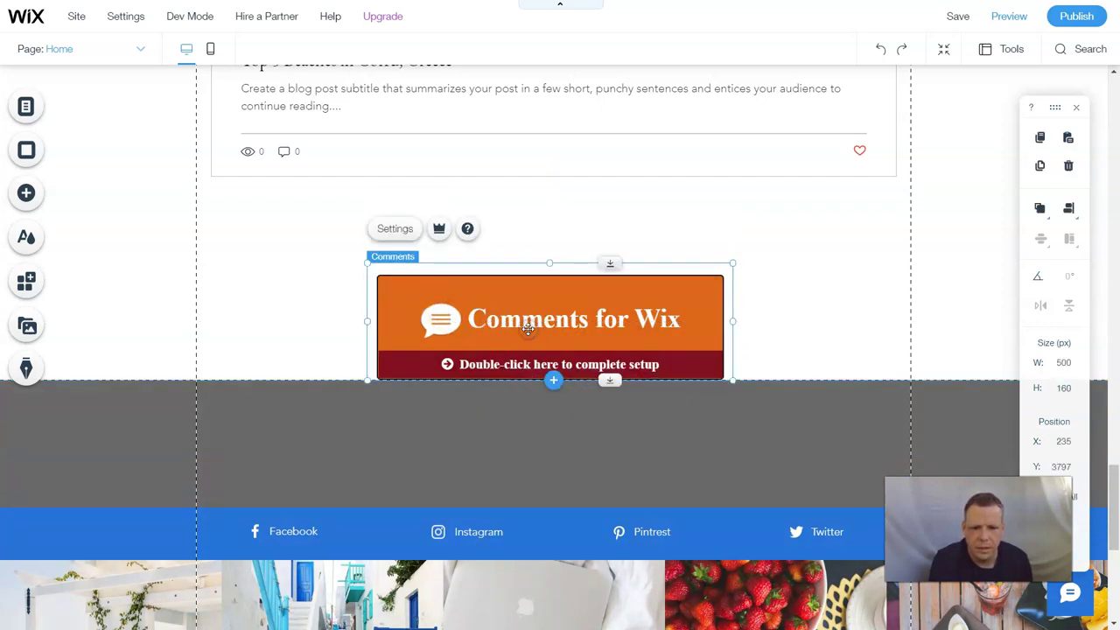
pyautogui.click(584, 441)
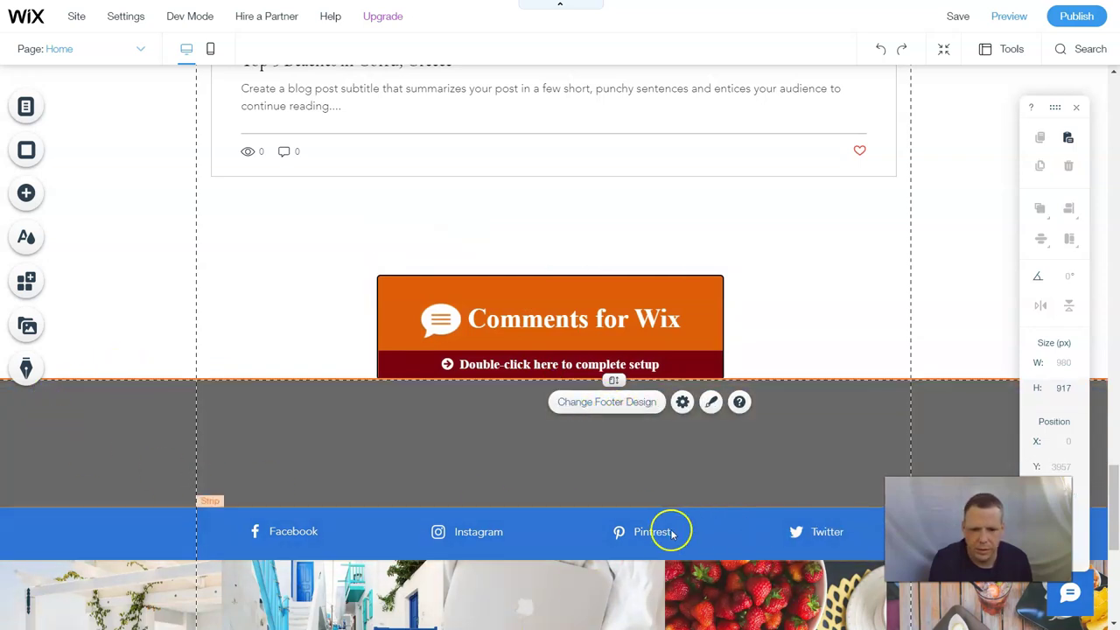
pyautogui.click(548, 532)
pyautogui.moveTo(549, 531); pyautogui.dragTo(572, 413)
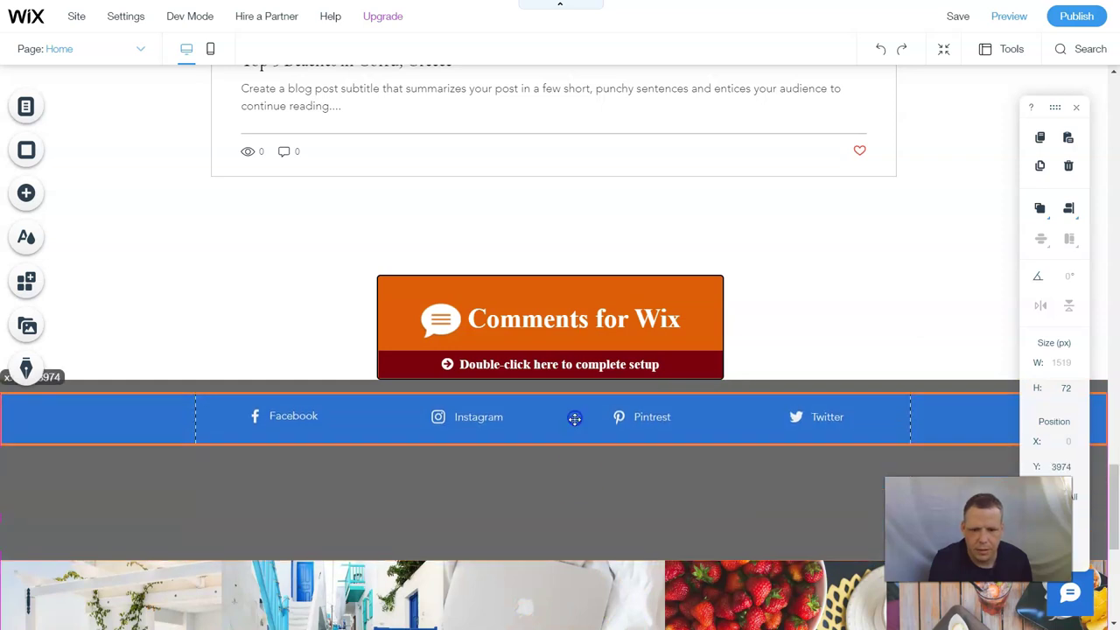
pyautogui.click(606, 593)
pyautogui.moveTo(591, 592); pyautogui.dragTo(607, 480)
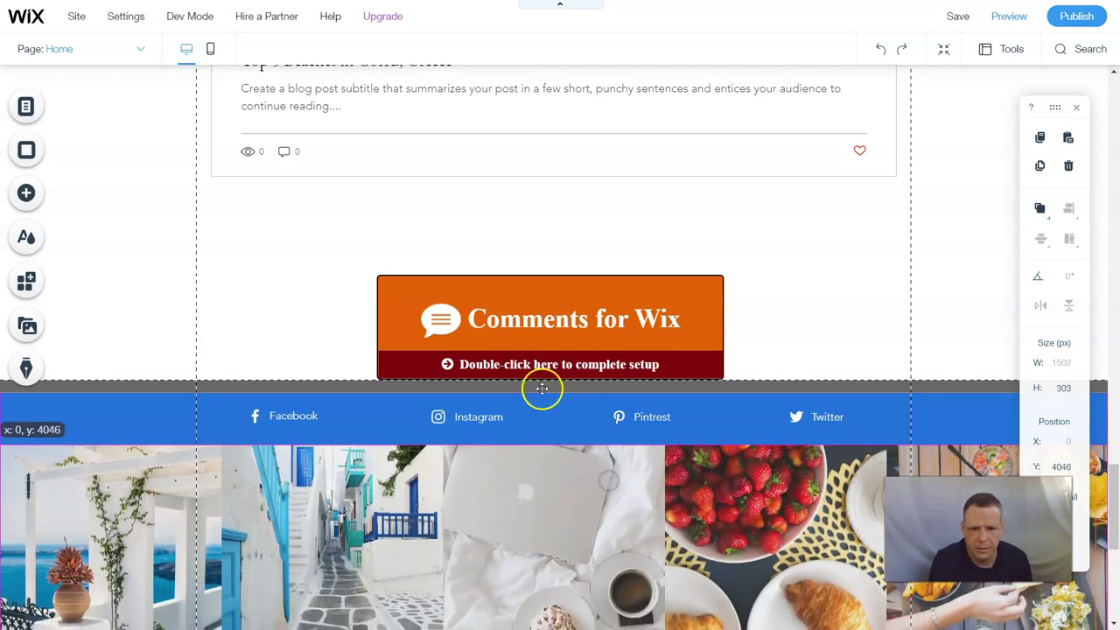
# Step: Turn on Email Notifications in the Comments widget's settings and enter the email address for sending notifications
pyautogui.click(542, 310)
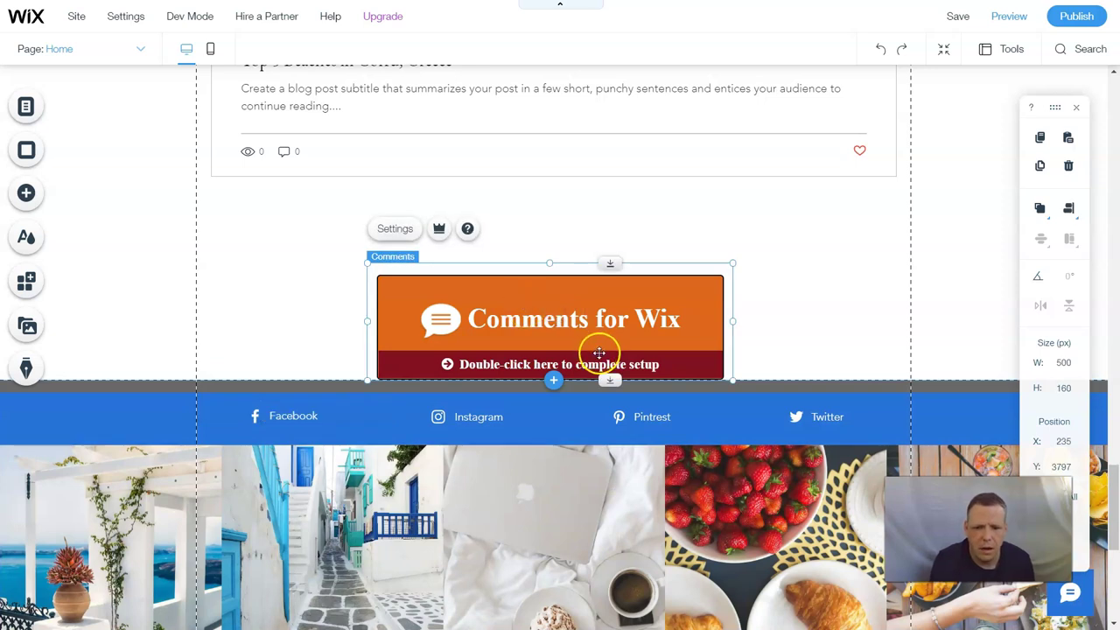
pyautogui.click(395, 229)
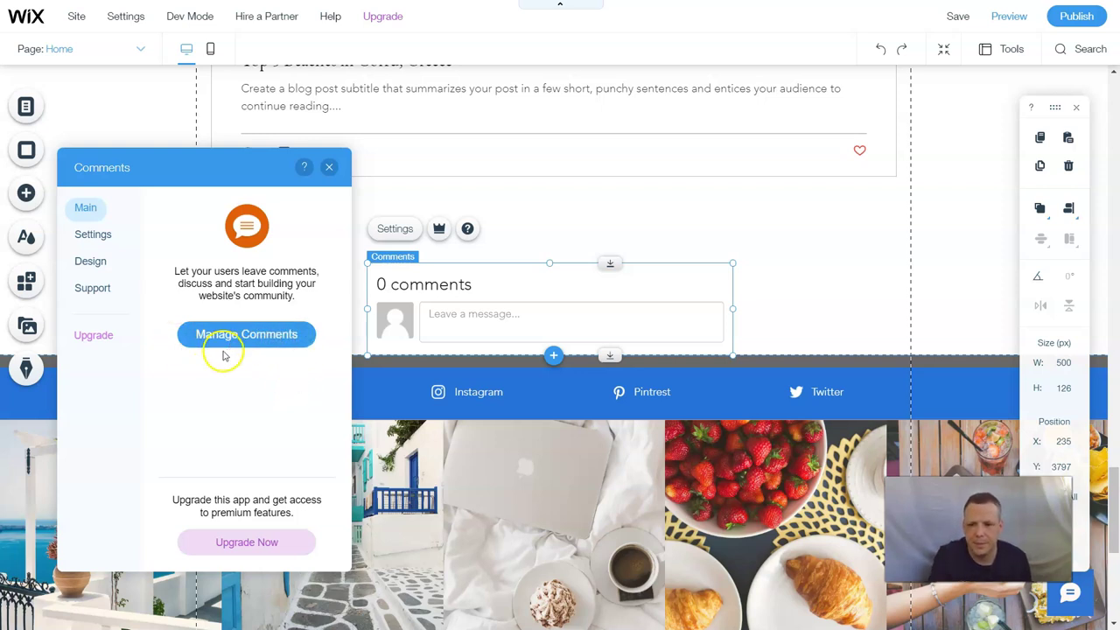
pyautogui.click(102, 237)
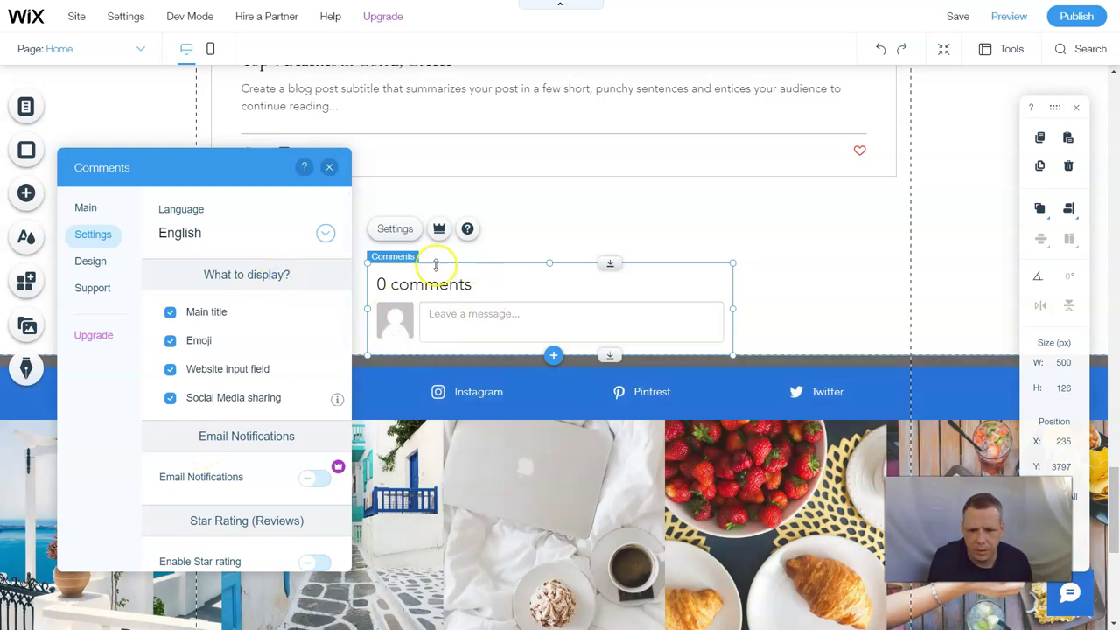
pyautogui.scroll(-3, 237, 363)
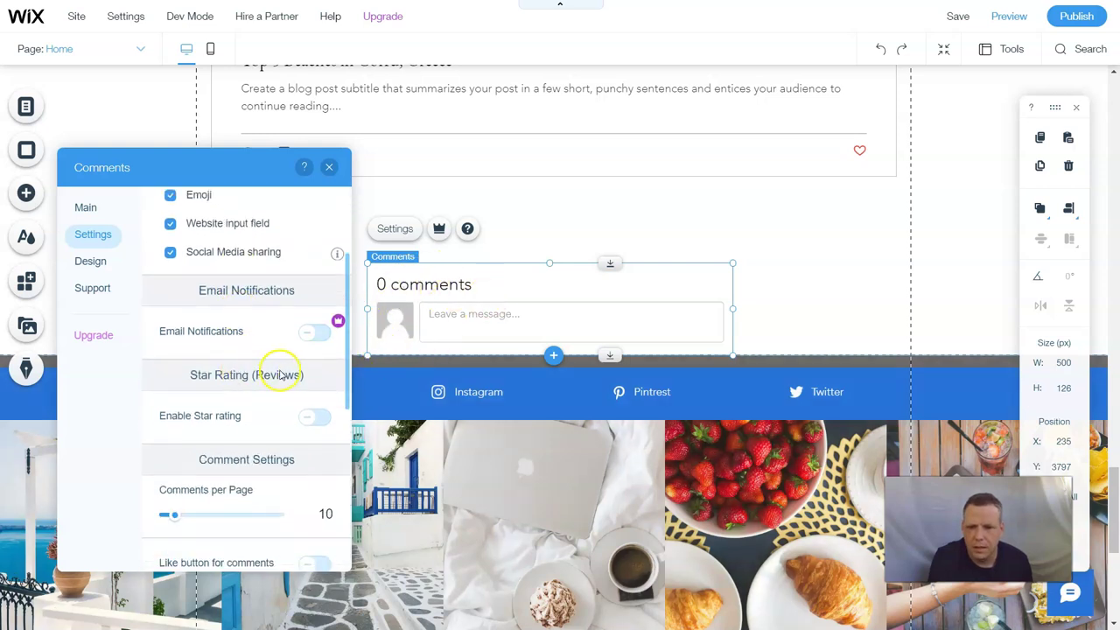
pyautogui.click(262, 365)
pyautogui.click(313, 334)
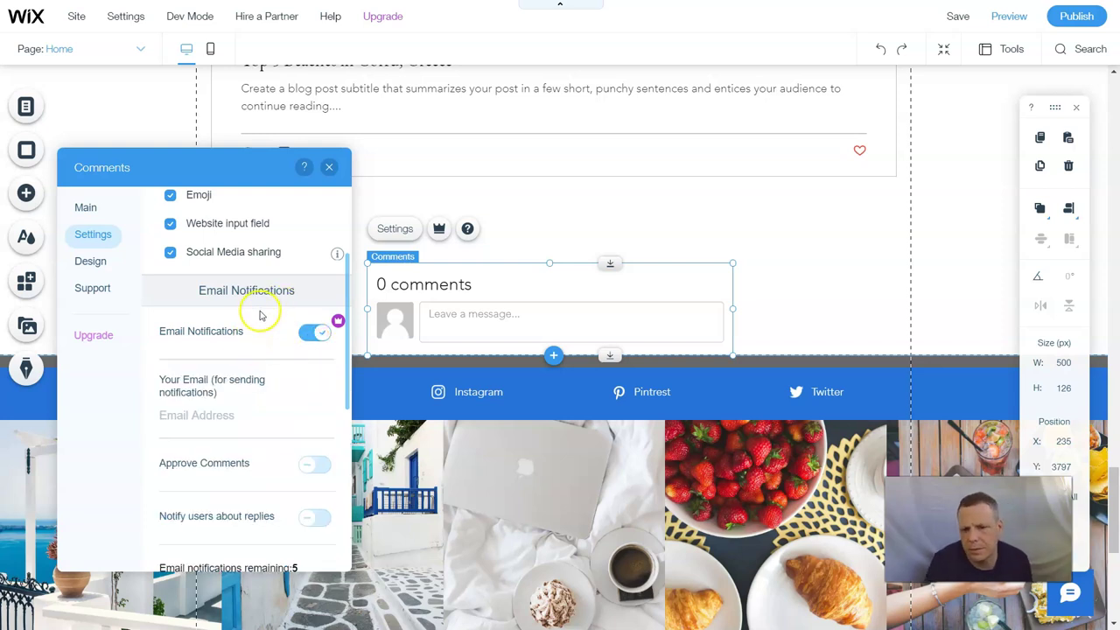
pyautogui.scroll(-1, 275, 325)
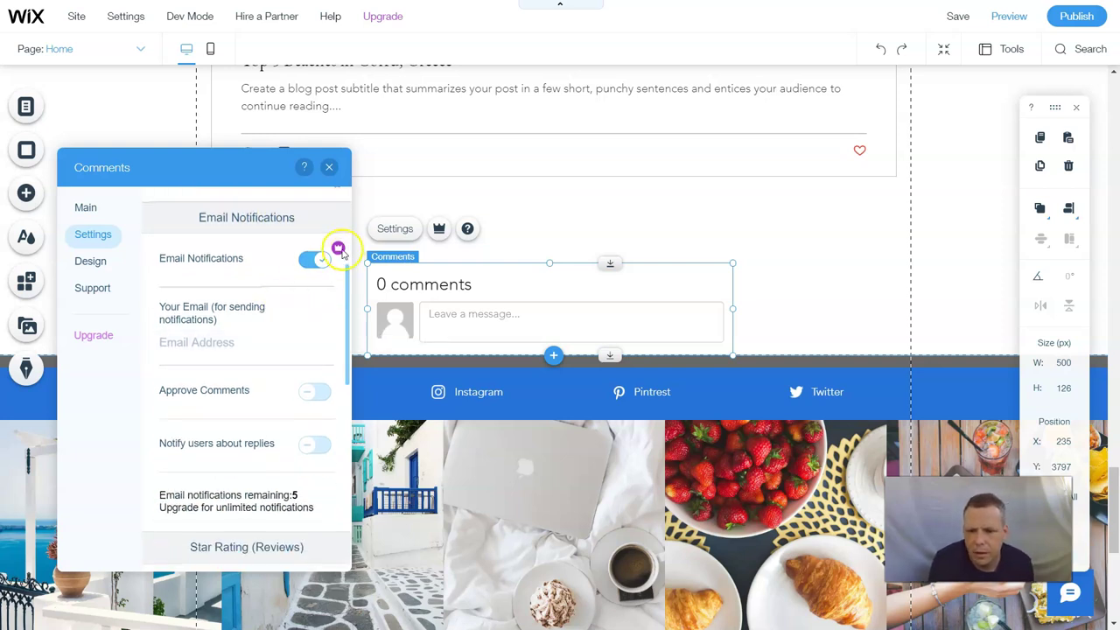
pyautogui.click(224, 341)
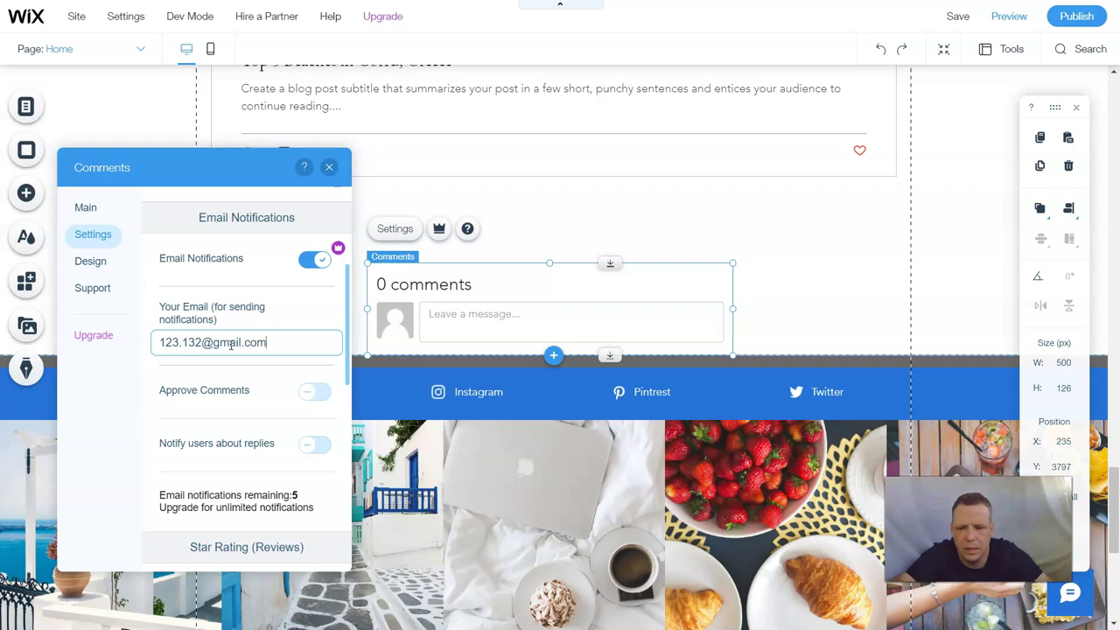
# Step: Turn on Approve Comments and Notify users about replies in the email notification settings
pyautogui.click(220, 395)
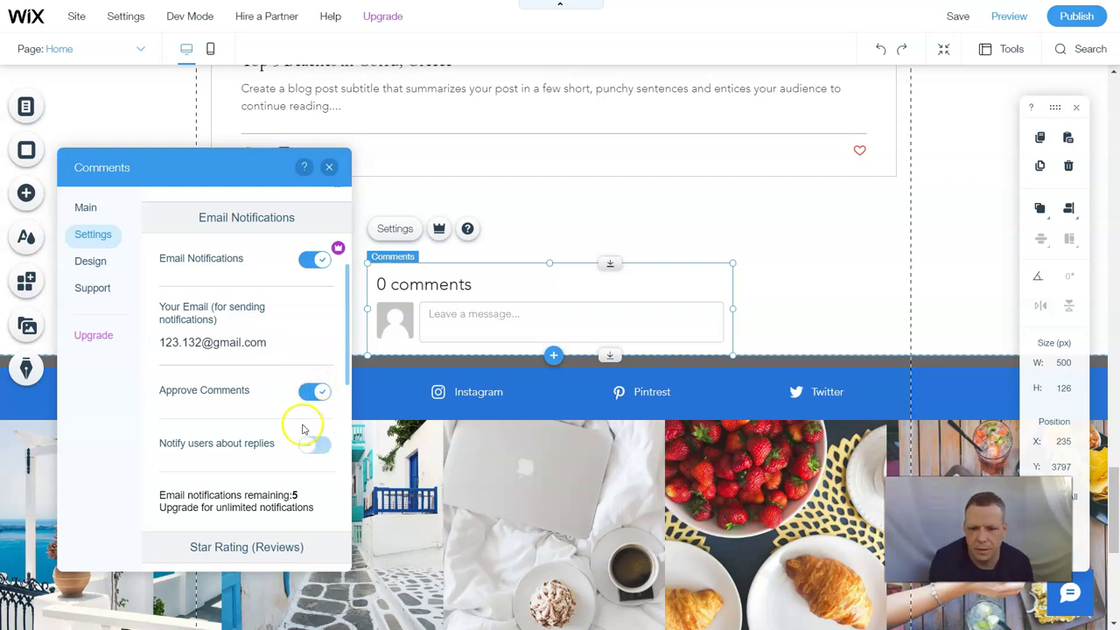
pyautogui.click(325, 393)
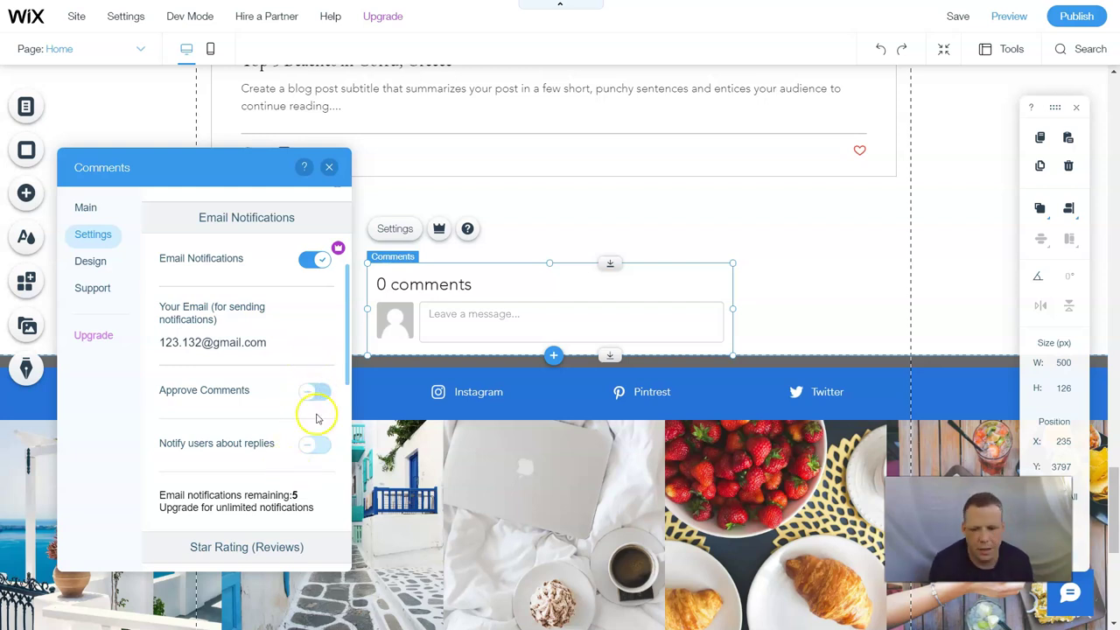
pyautogui.click(318, 391)
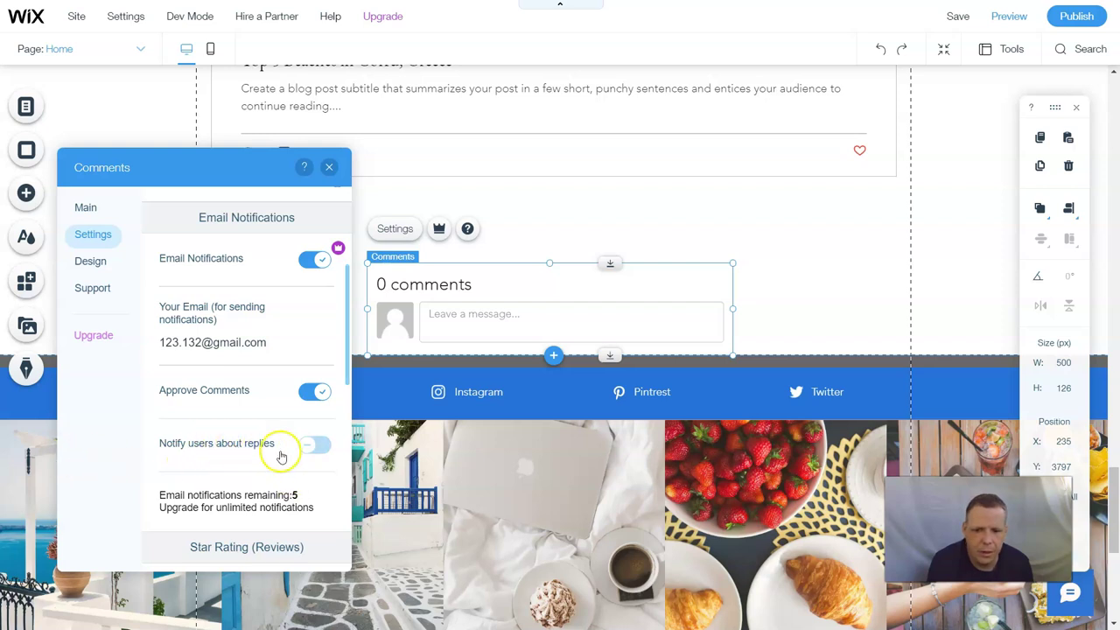
pyautogui.click(313, 445)
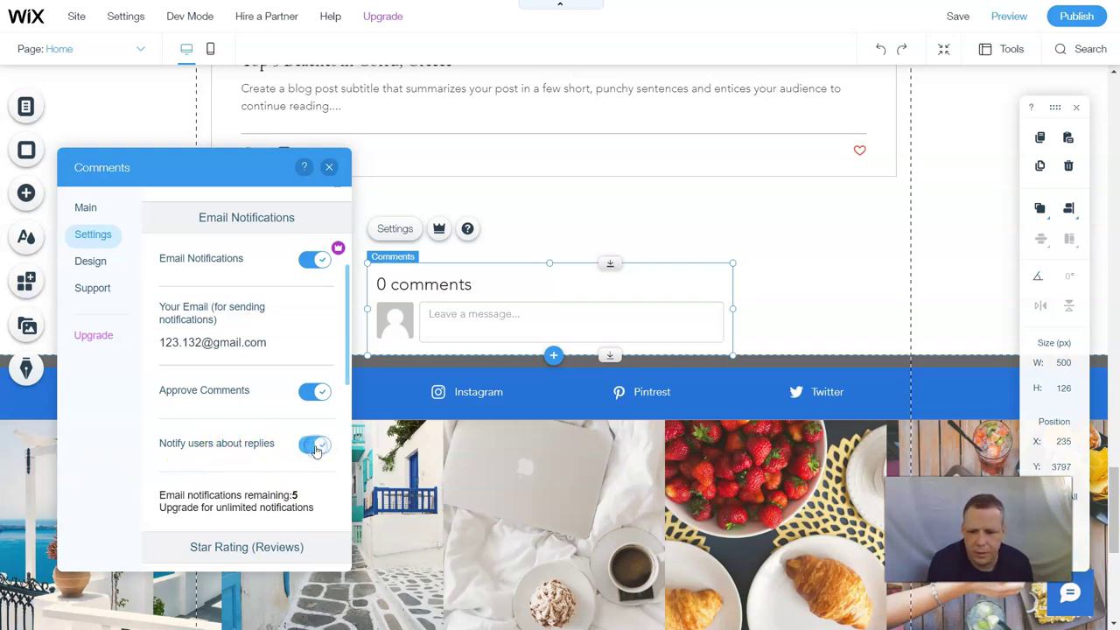
# Step: Set Comments per Page to 100 in the widget's comment settings
pyautogui.scroll(-4, 315, 449)
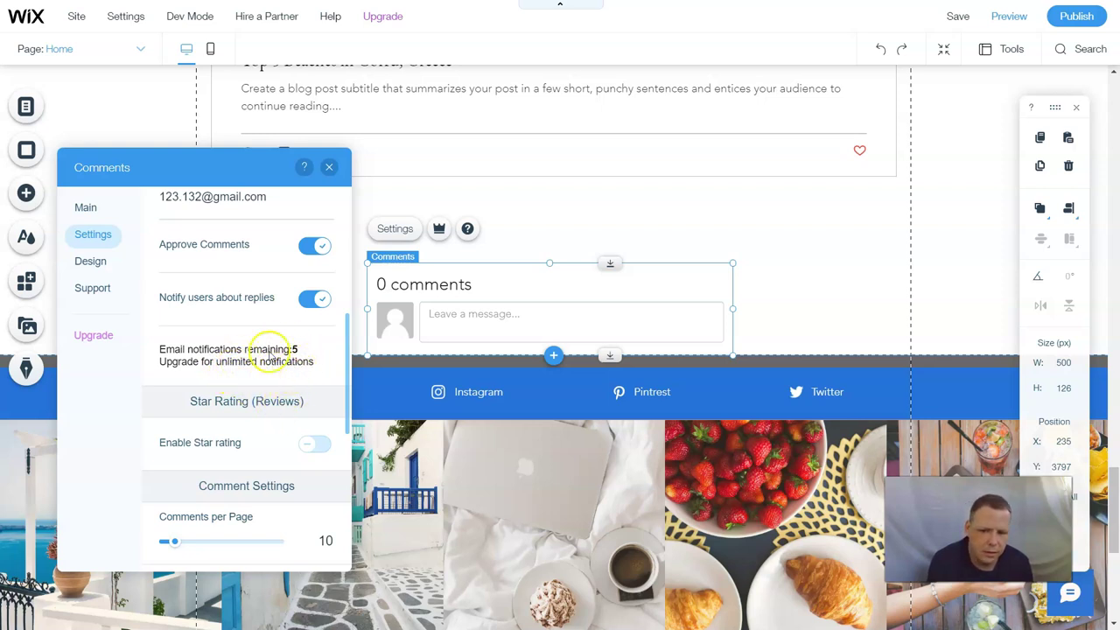
pyautogui.scroll(1, 438, 228)
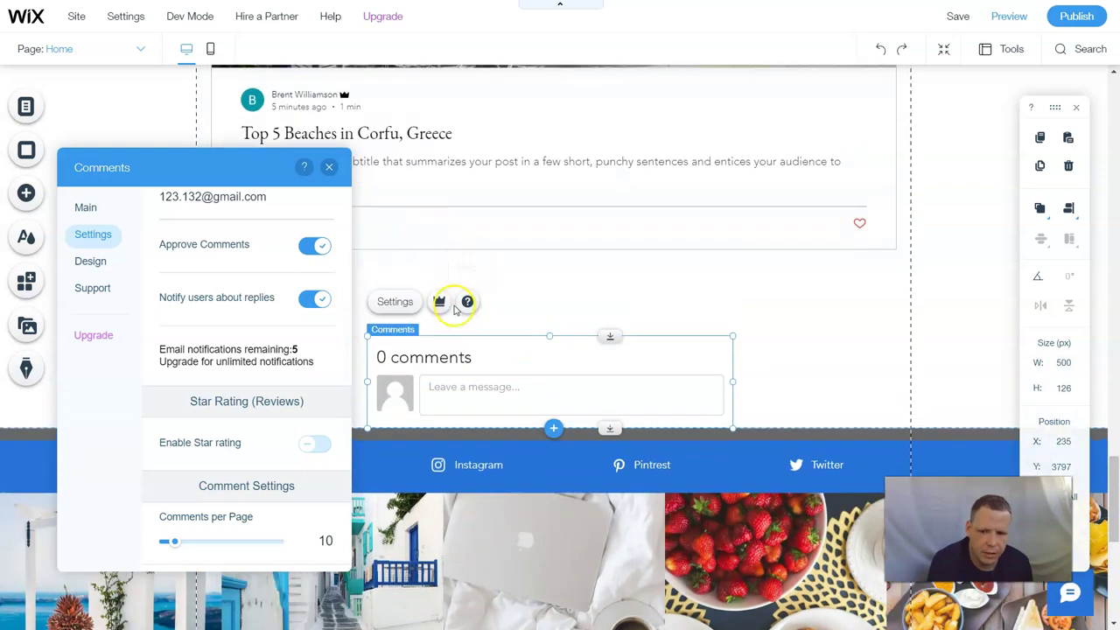
pyautogui.scroll(-1, 294, 402)
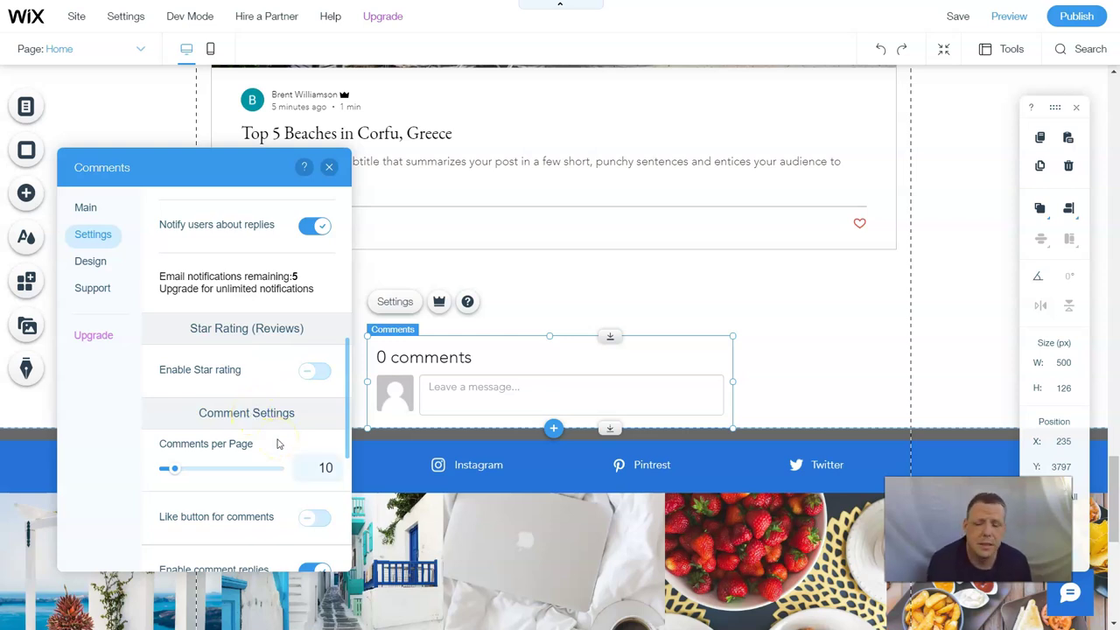
pyautogui.moveTo(229, 468); pyautogui.dragTo(374, 497)
# Step: Enable the Like button for comments and Image attachments
pyautogui.scroll(-2, 201, 443)
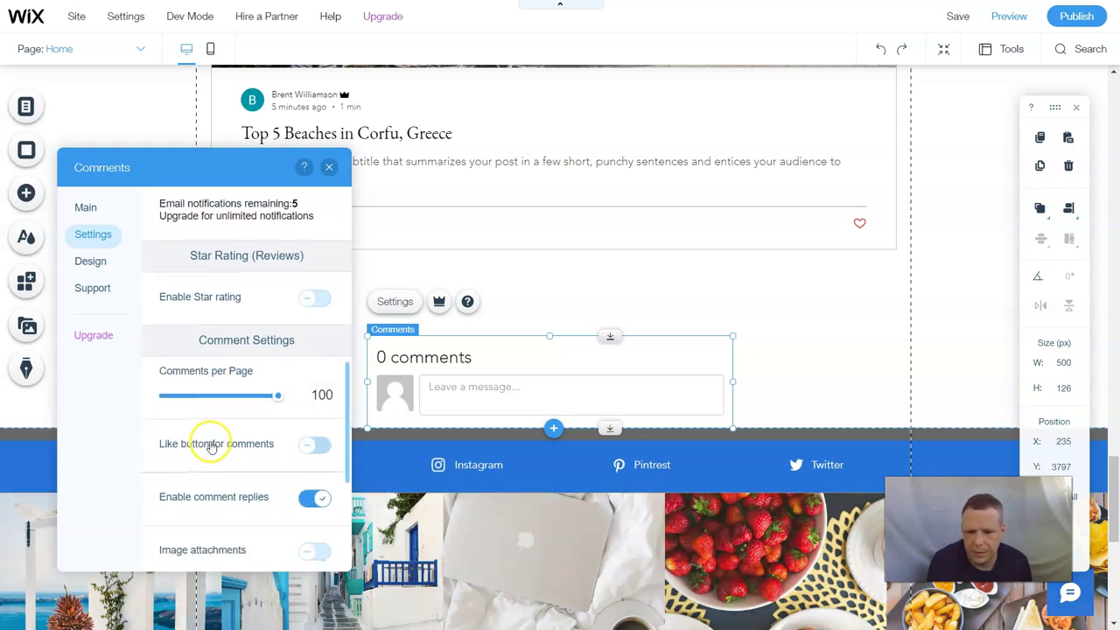
pyautogui.click(329, 454)
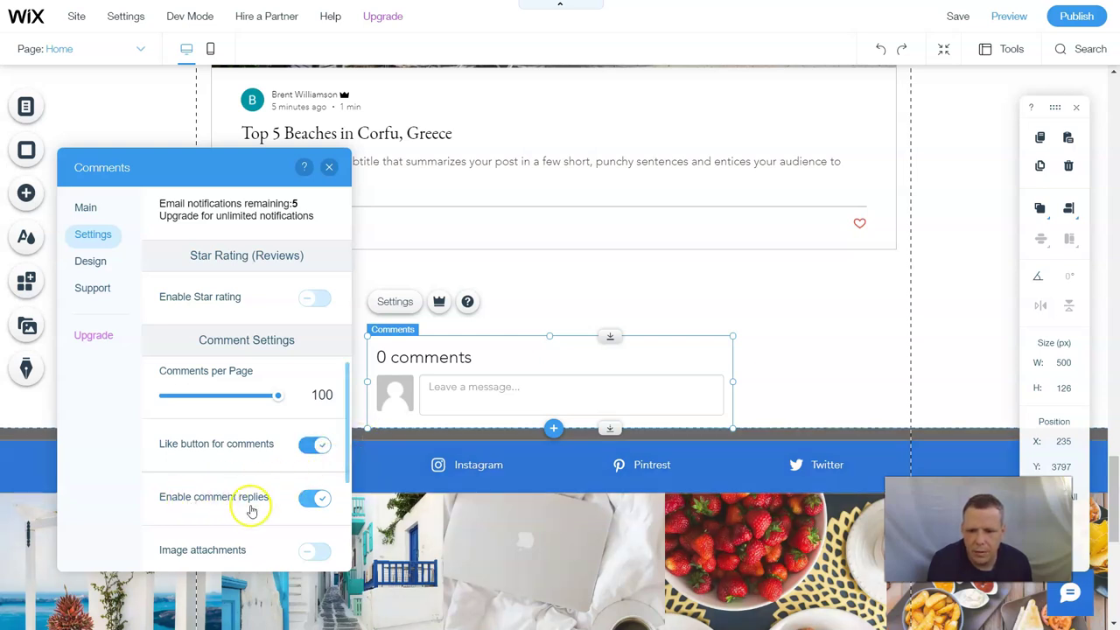
pyautogui.scroll(-3, 333, 511)
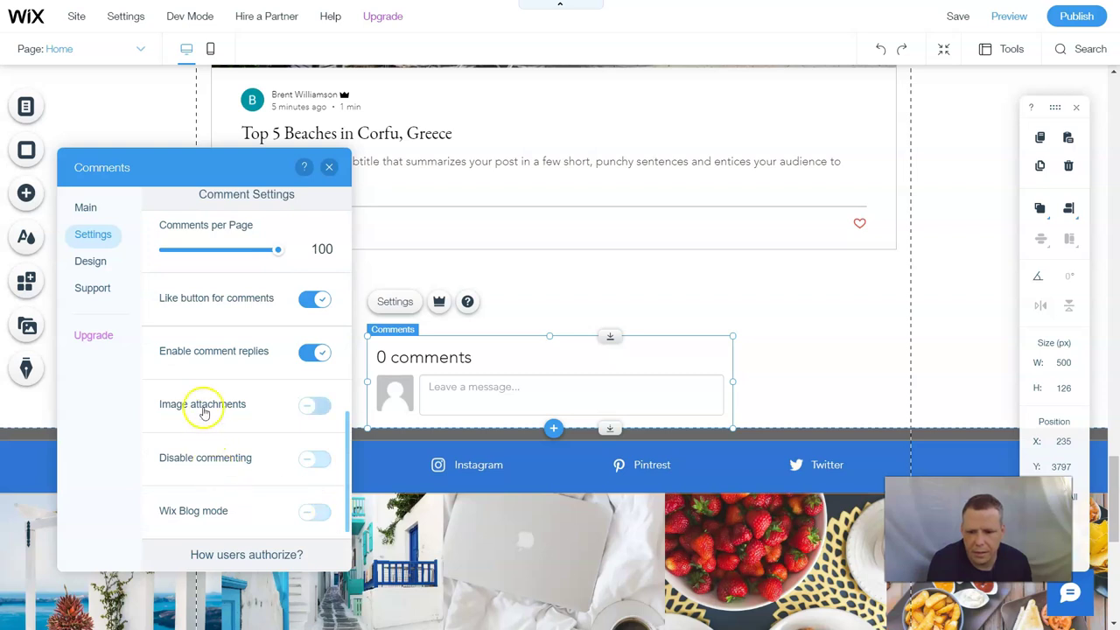
pyautogui.click(320, 406)
# Step: Turn on the Disable commenting option for the Comments widget
pyautogui.scroll(-3, 357, 412)
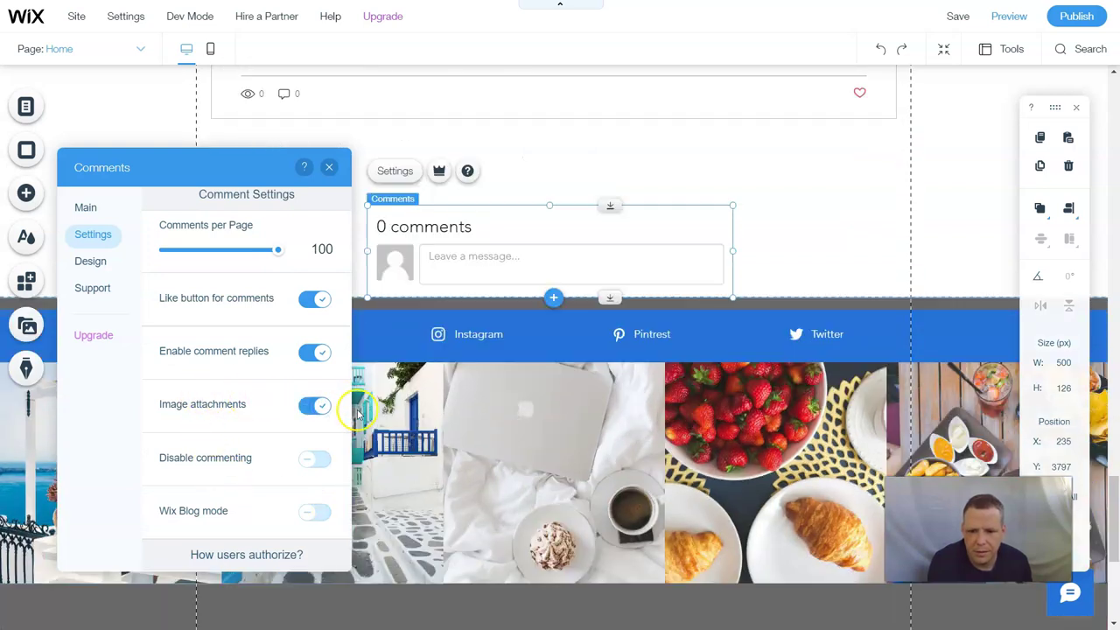
pyautogui.click(308, 461)
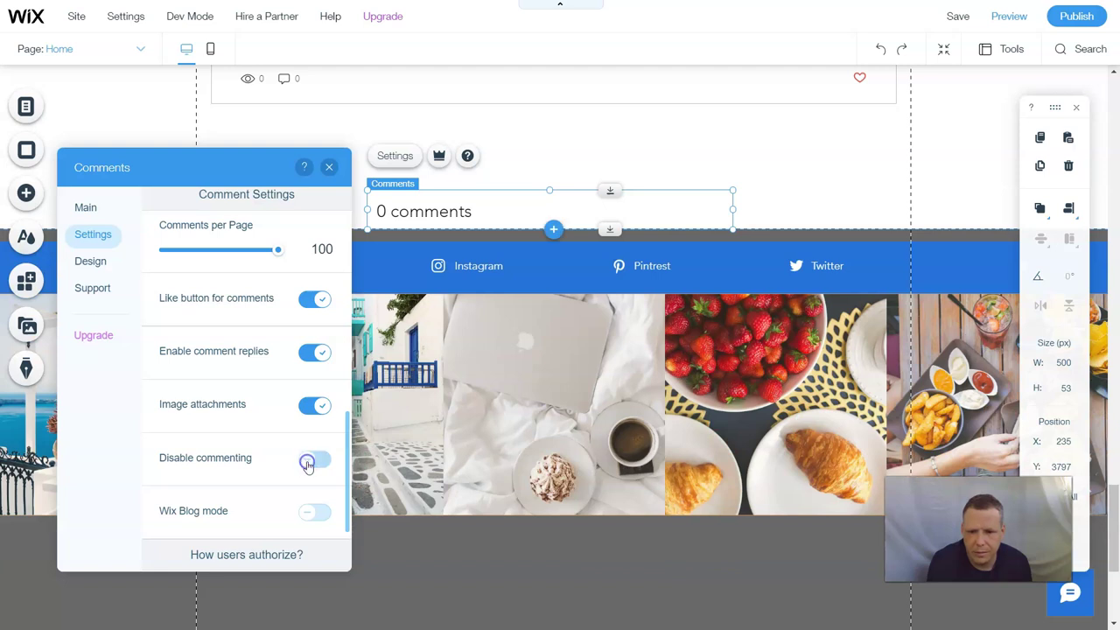
pyautogui.click(312, 463)
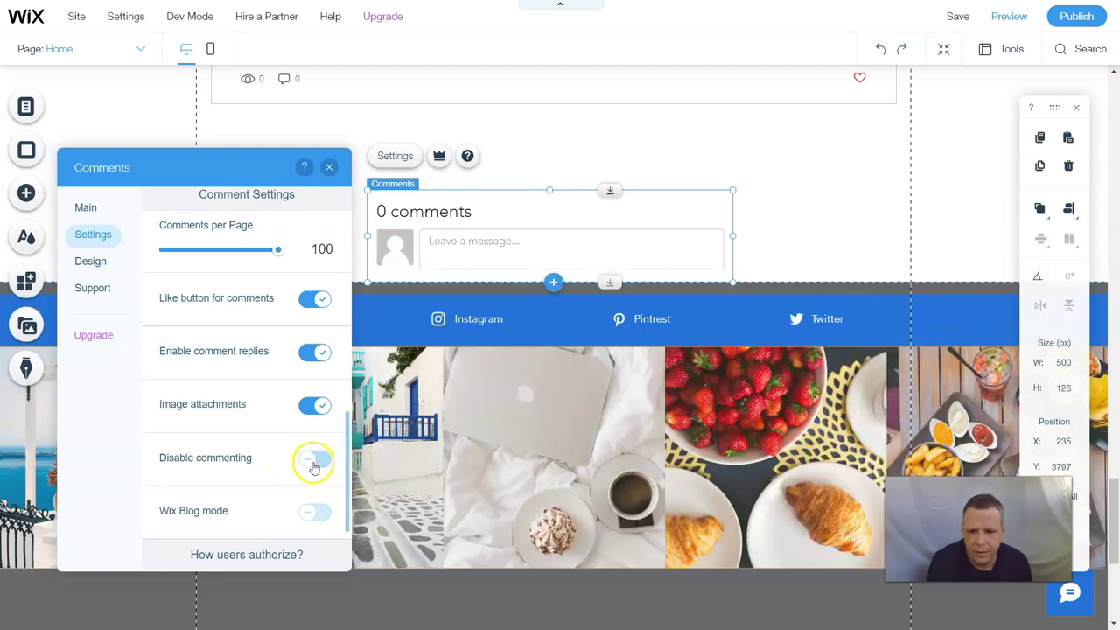
pyautogui.click(315, 466)
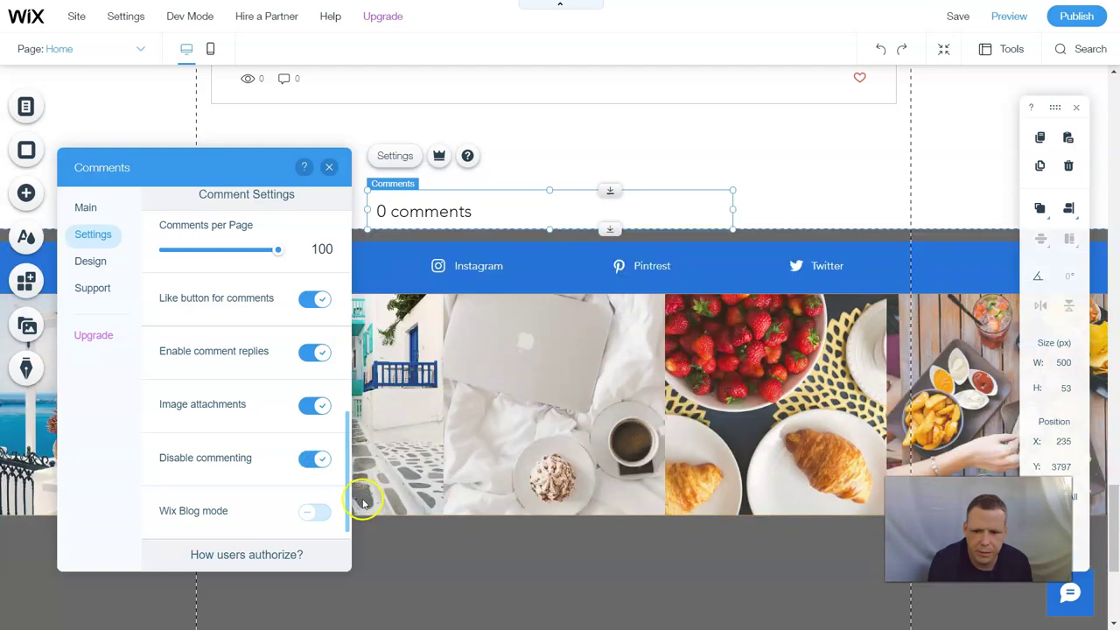
# Step: Turn off Disable commenting and turn on Wix Blog mode for the Comments widget
pyautogui.click(317, 467)
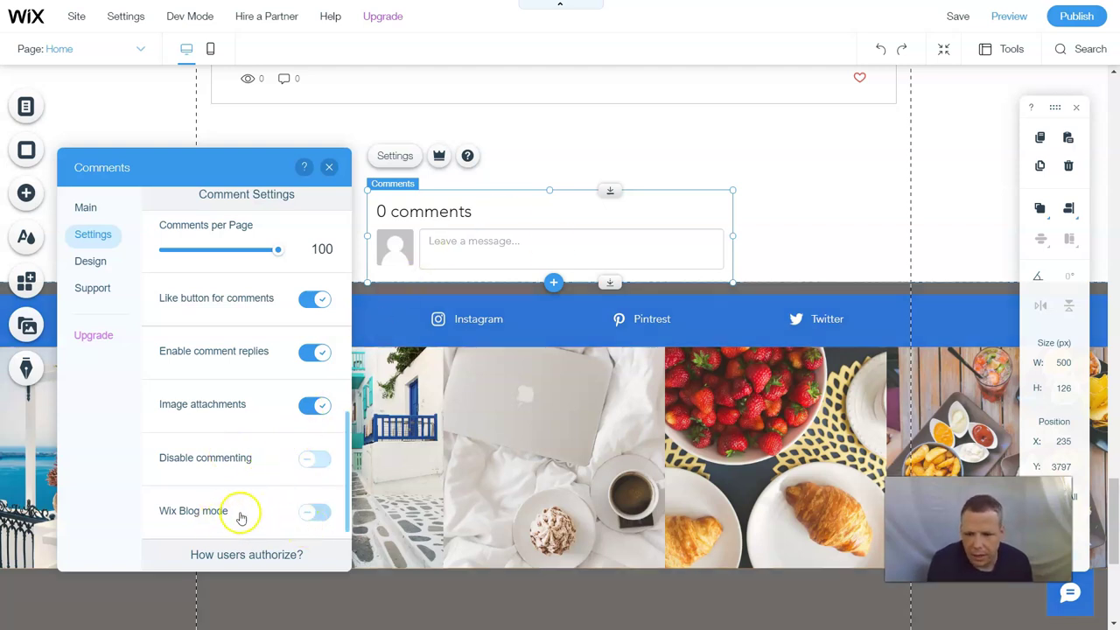
pyautogui.click(312, 513)
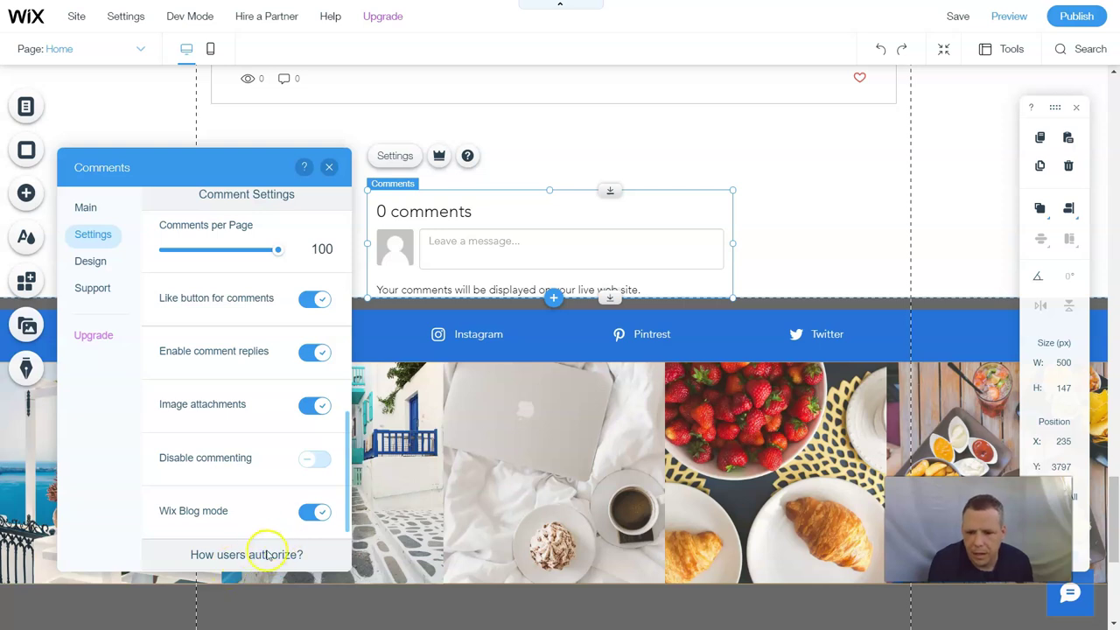
# Step: In the widget's design options, try gray and then green #10B058 from the theme colors as the background
pyautogui.click(97, 261)
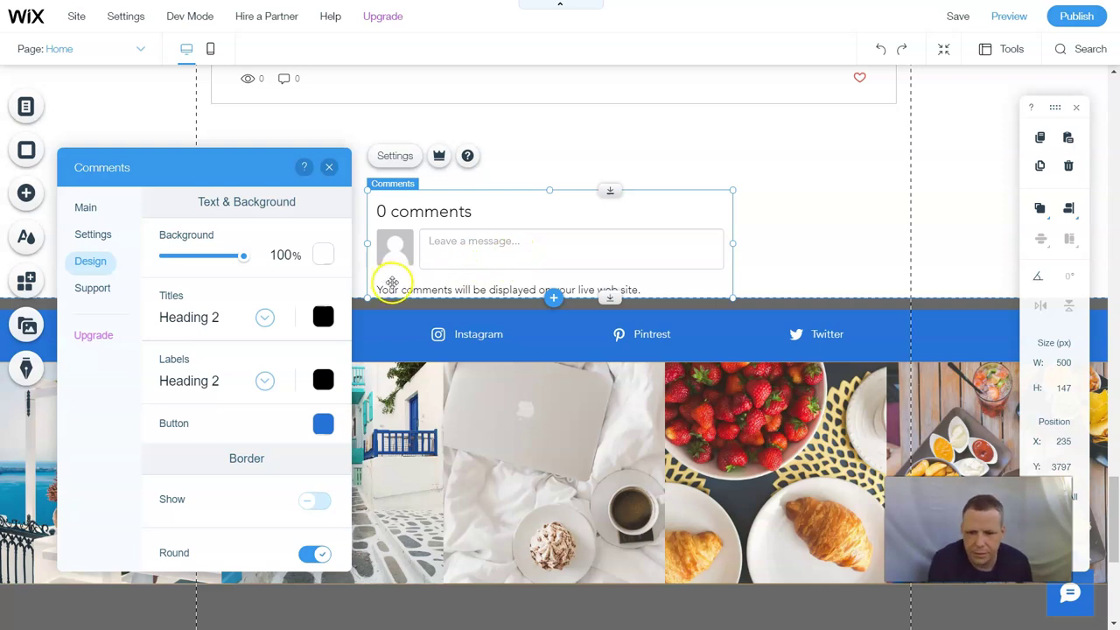
pyautogui.moveTo(243, 255)
pyautogui.mouseDown()
pyautogui.moveTo(219, 259)
pyautogui.moveTo(254, 258)
pyautogui.mouseUp()
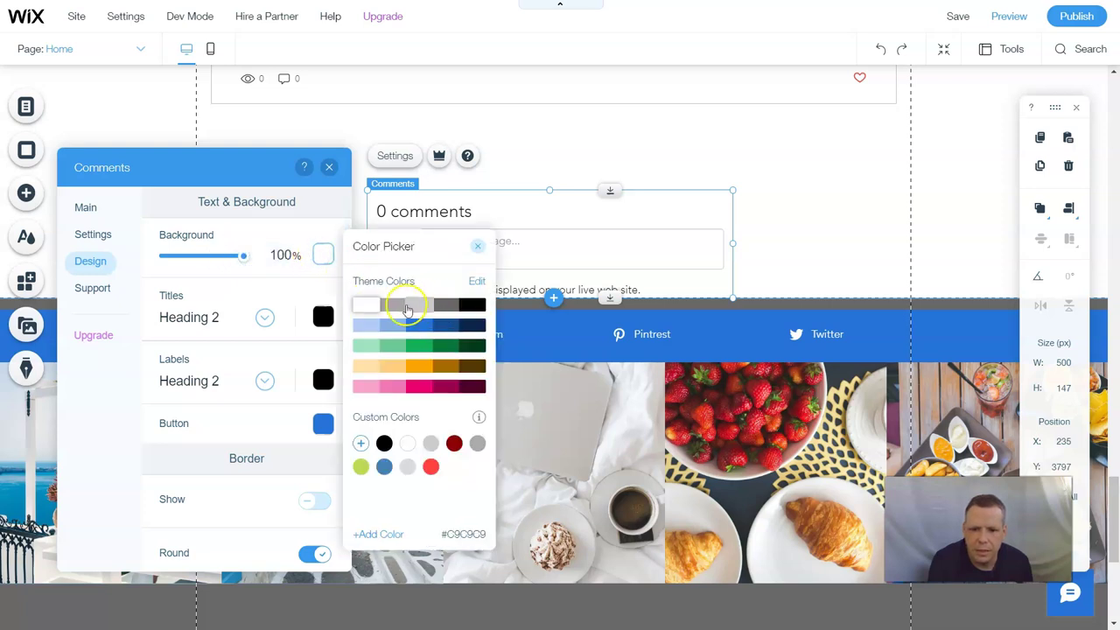
pyautogui.click(394, 305)
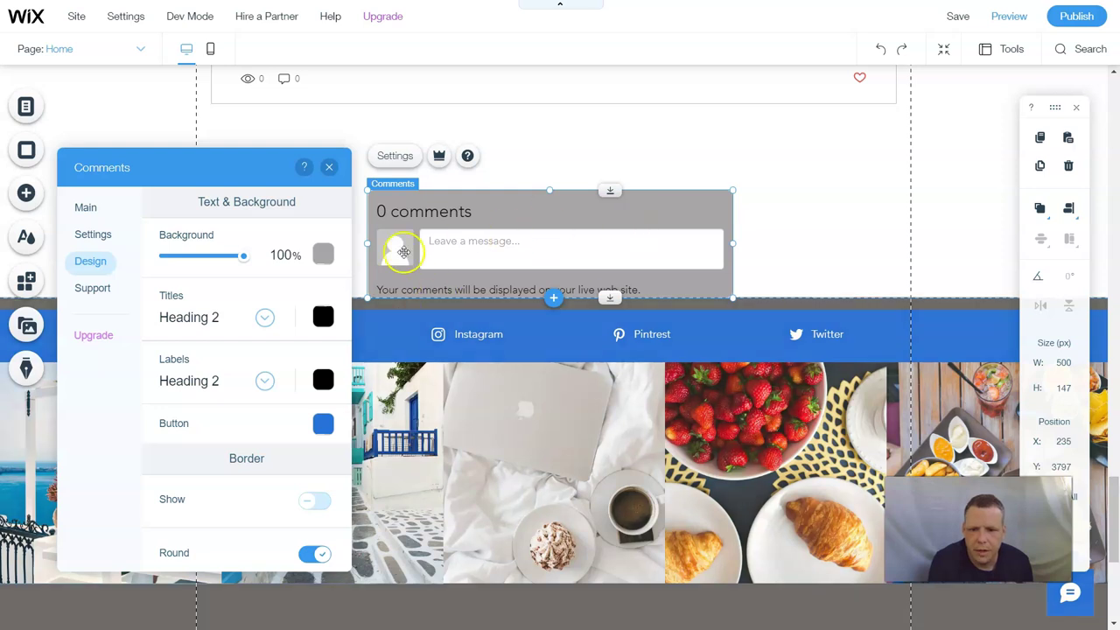
pyautogui.click(323, 254)
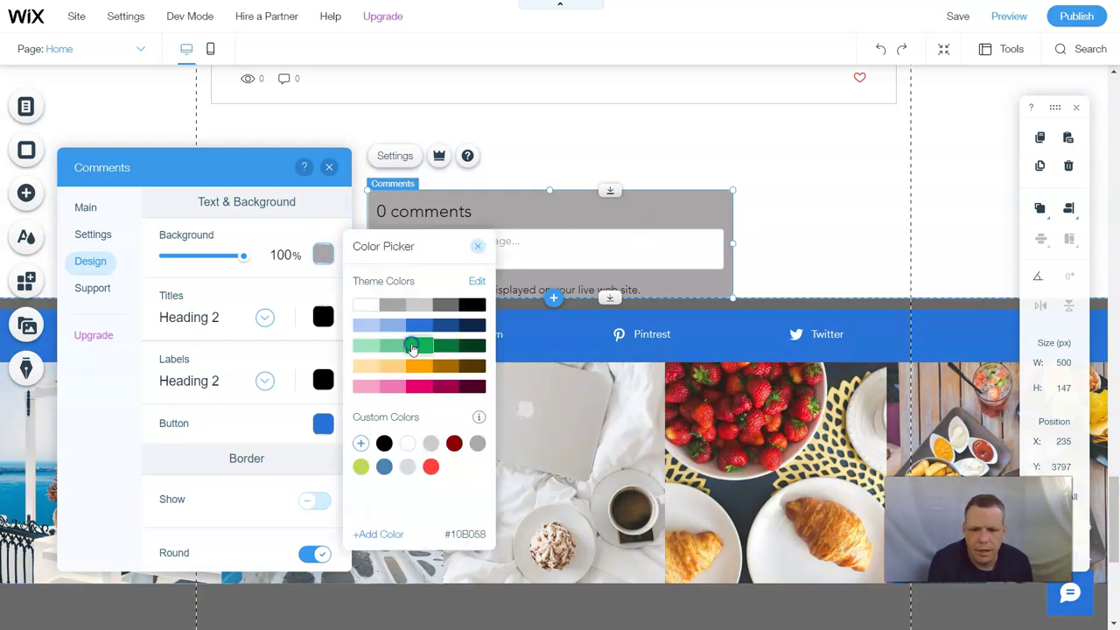
pyautogui.click(412, 347)
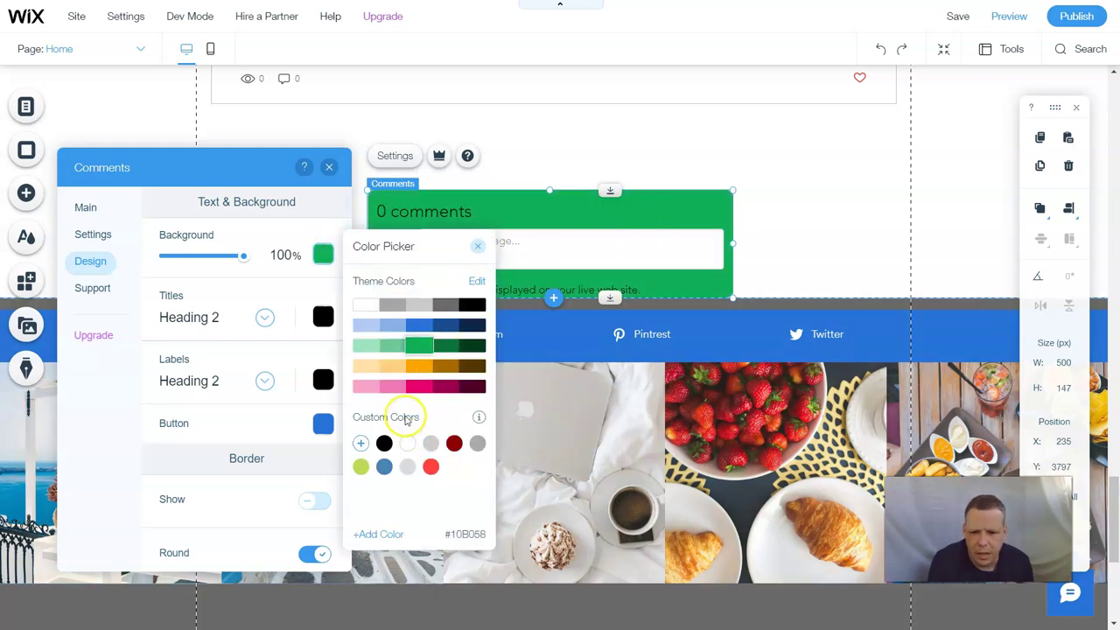
# Step: Add the custom blue #5B7DD4 and apply it as the Comments widget's background color
pyautogui.click(361, 442)
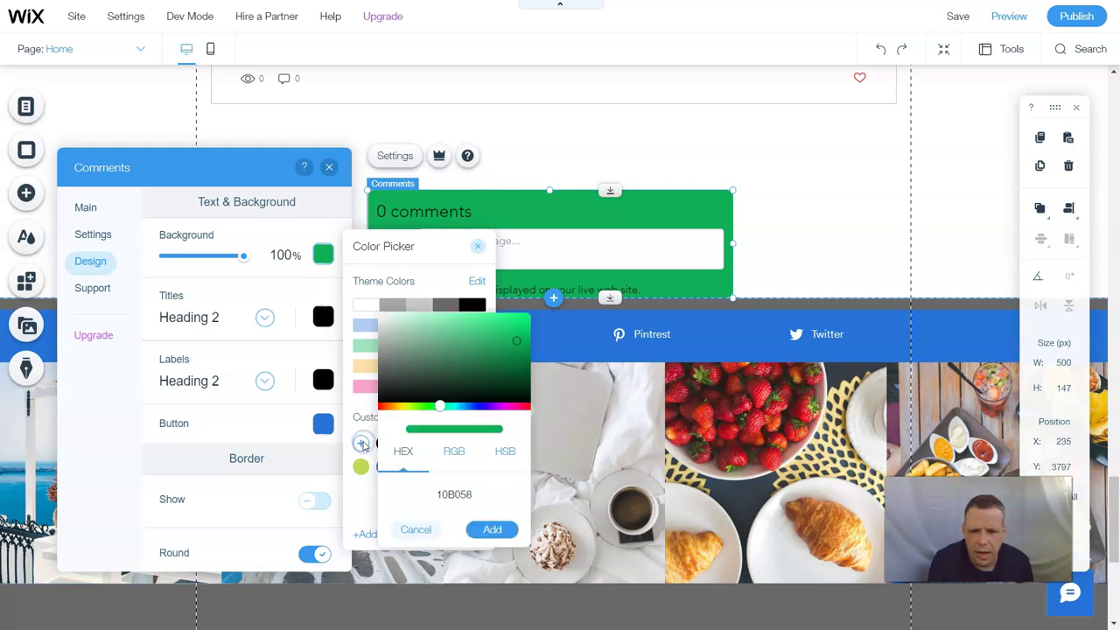
pyautogui.moveTo(448, 385)
pyautogui.mouseDown()
pyautogui.moveTo(451, 357)
pyautogui.moveTo(510, 327)
pyautogui.moveTo(446, 332)
pyautogui.moveTo(411, 368)
pyautogui.moveTo(457, 388)
pyautogui.mouseUp()
pyautogui.click(472, 407)
pyautogui.click(480, 350)
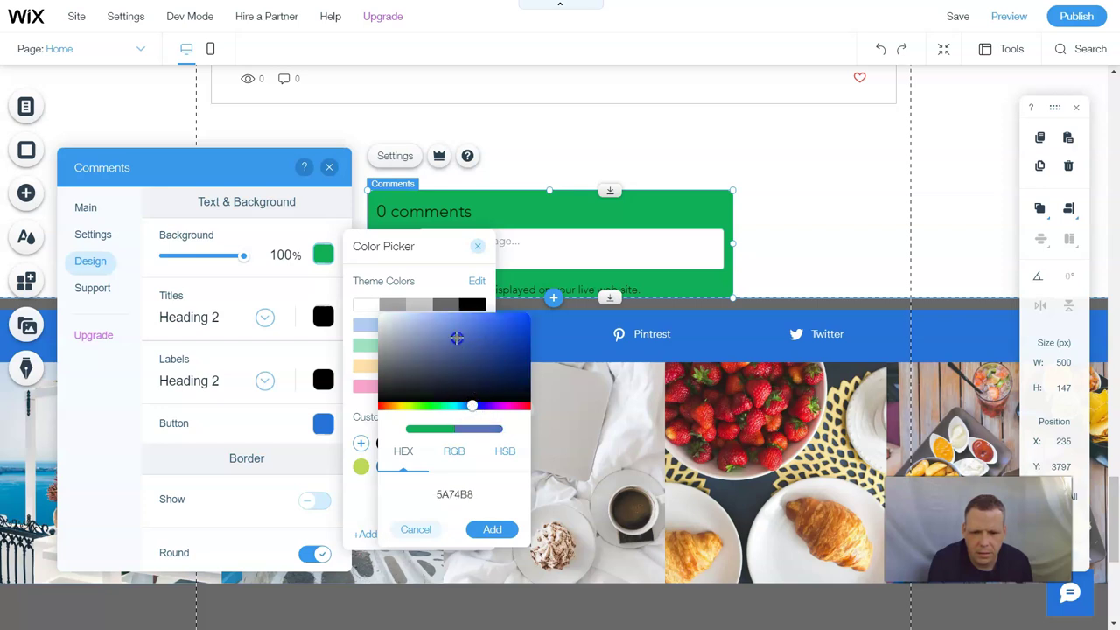
pyautogui.click(490, 529)
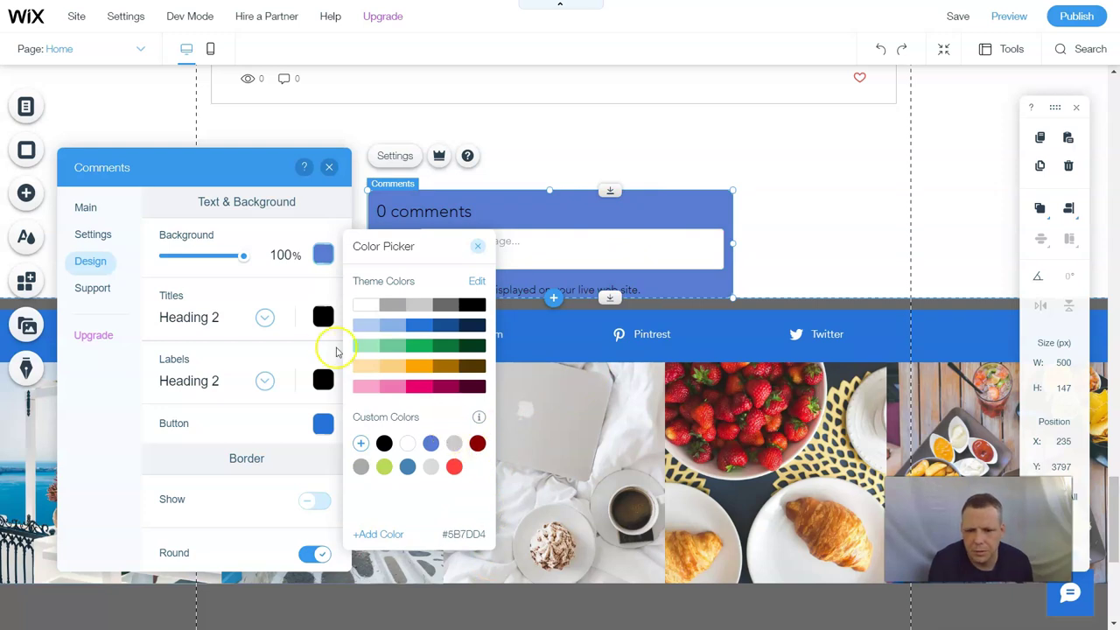
pyautogui.click(270, 318)
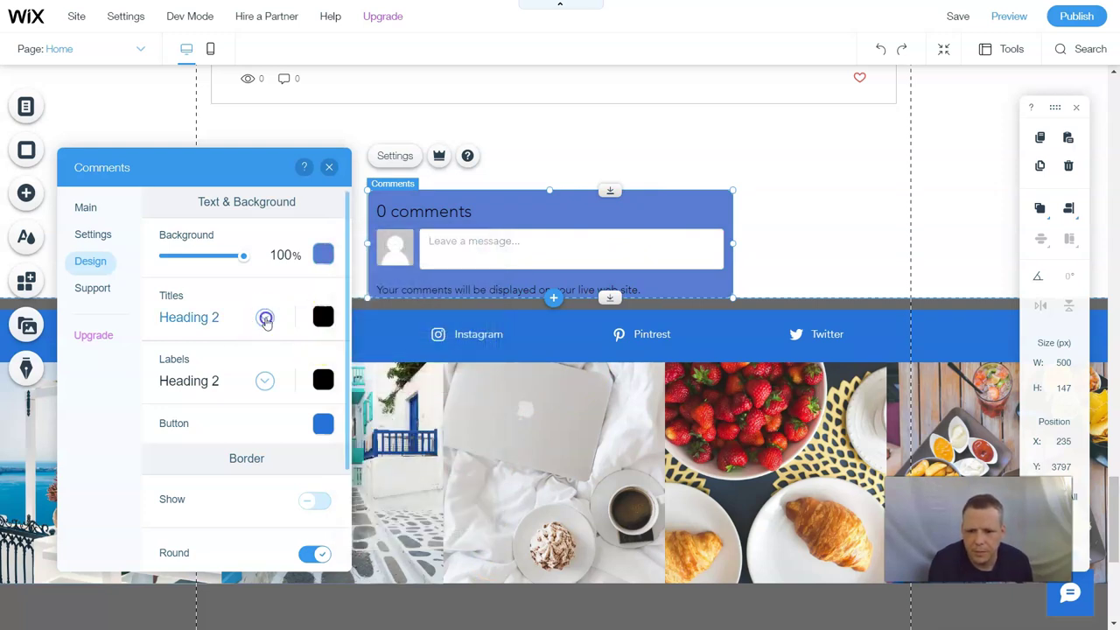
# Step: Set the text theme of the Comments widget's titles to Heading 3
pyautogui.click(266, 319)
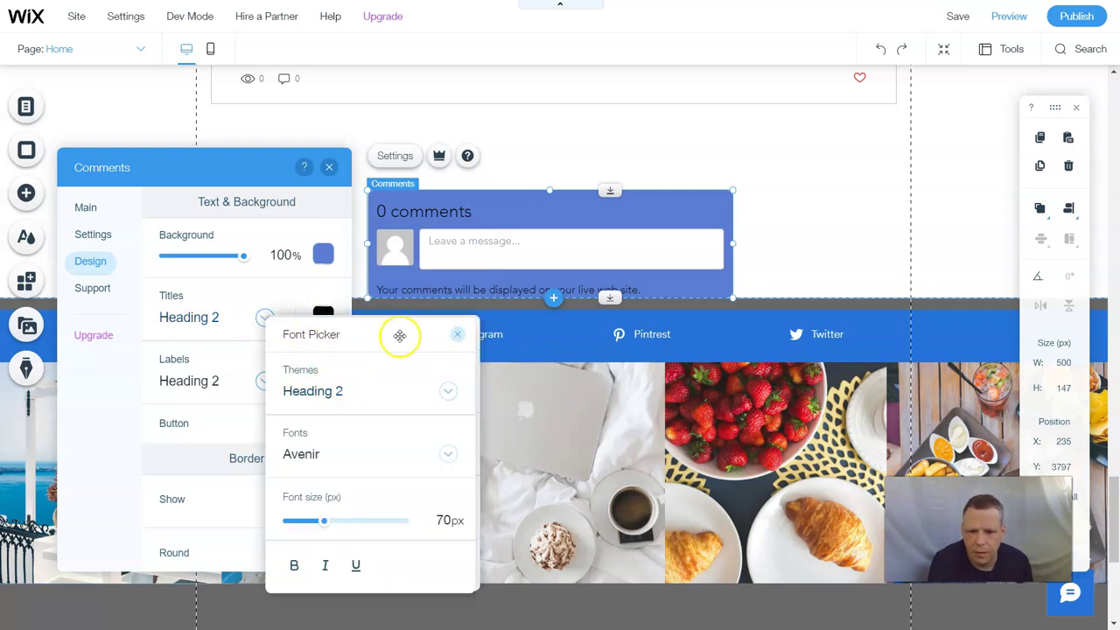
pyautogui.click(446, 391)
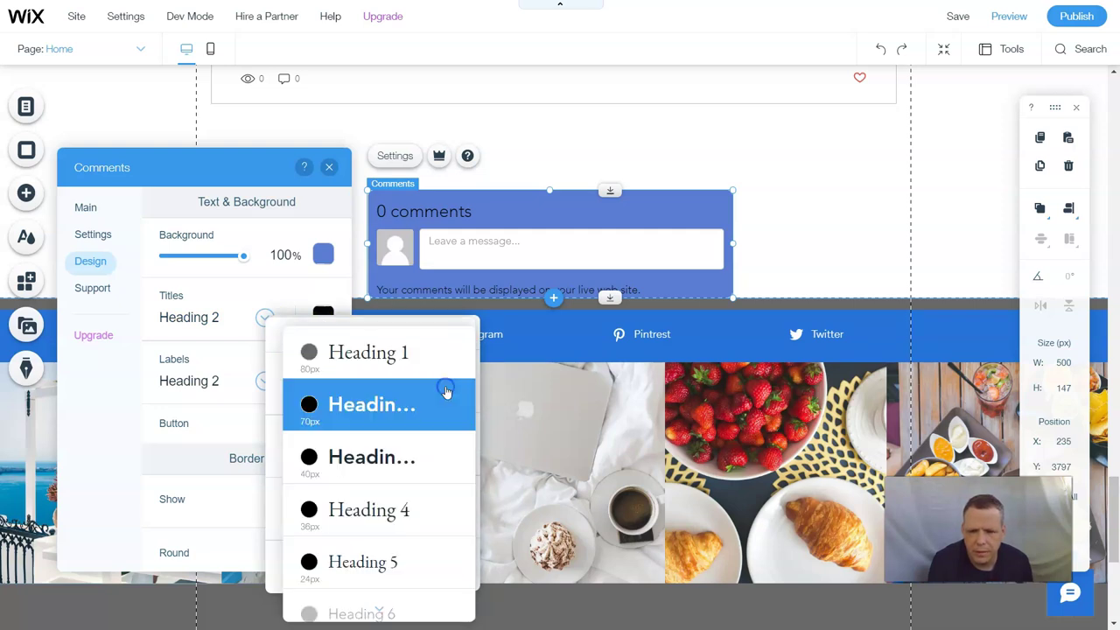
pyautogui.click(398, 470)
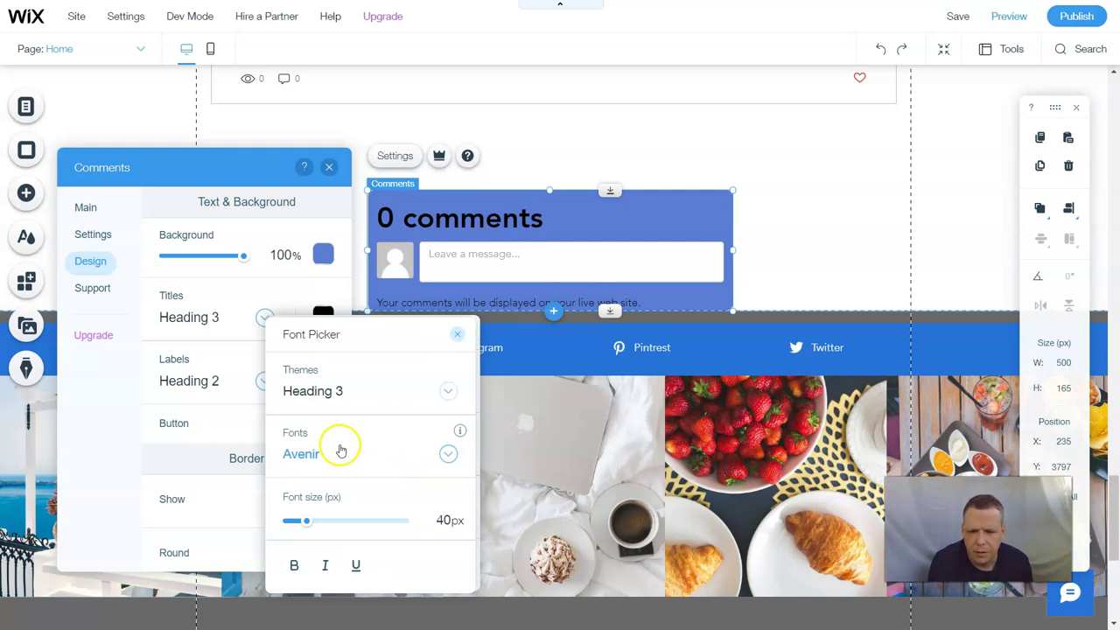
# Step: Change the font of the Comments widget's titles to Damion
pyautogui.click(390, 450)
pyautogui.scroll(-7, 385, 498)
pyautogui.scroll(-1, 380, 550)
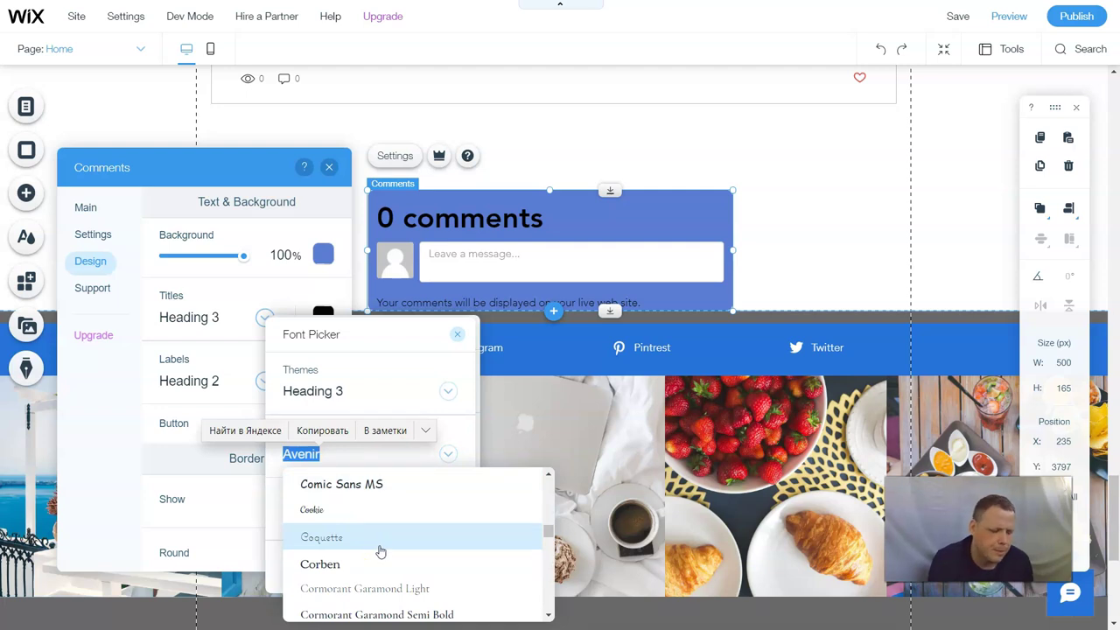
pyautogui.scroll(-3, 381, 547)
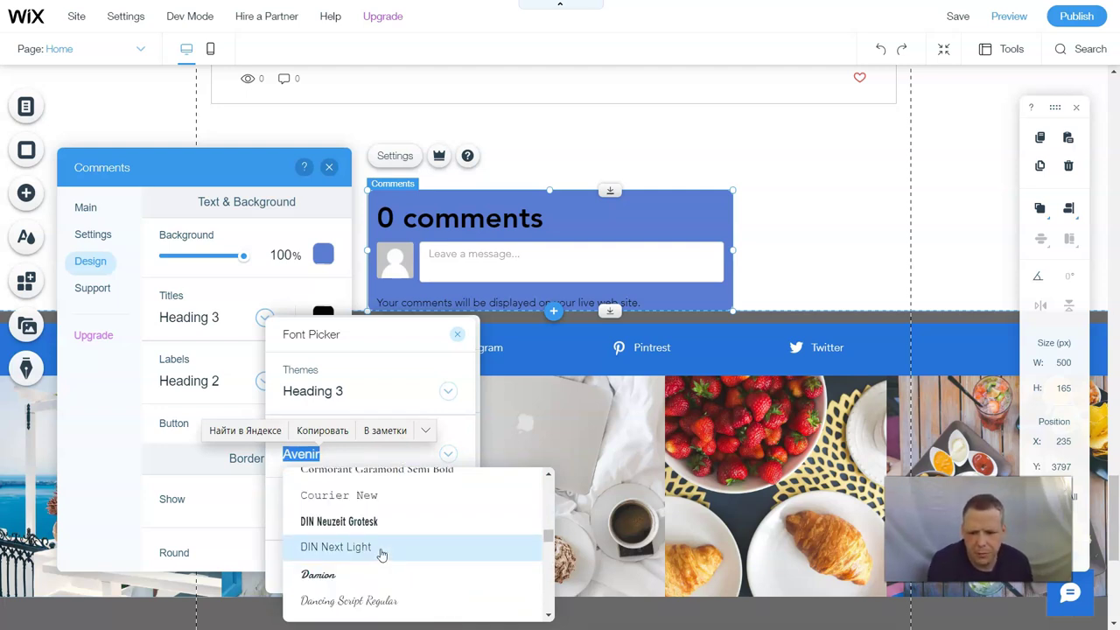
pyautogui.click(323, 579)
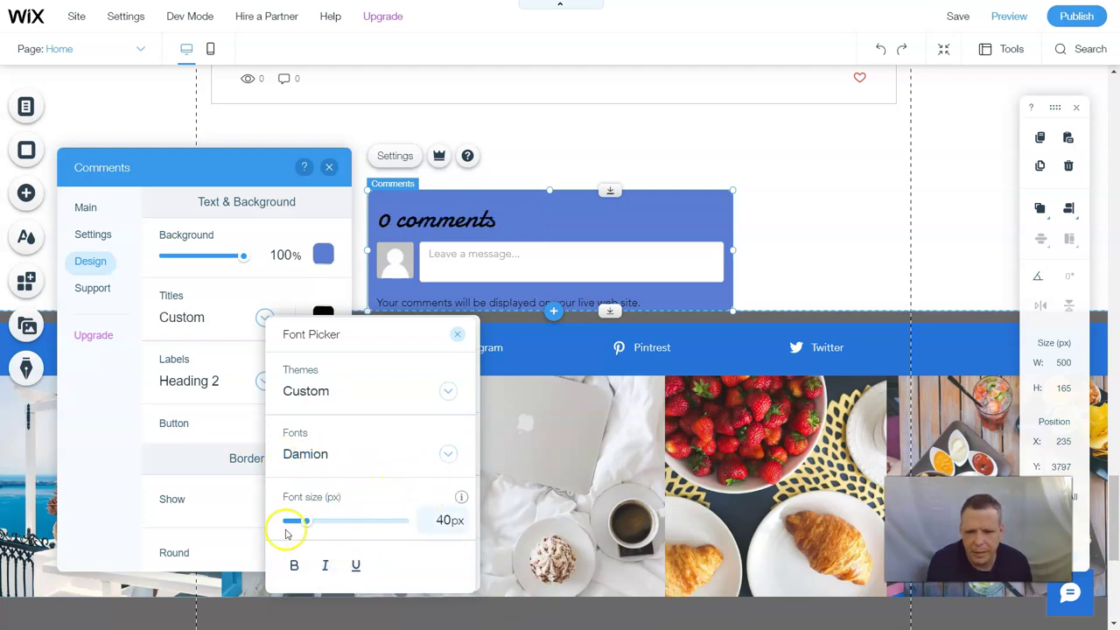
# Step: Set the titles' font size to 49 px and make the text italic
pyautogui.moveTo(325, 525); pyautogui.dragTo(326, 527)
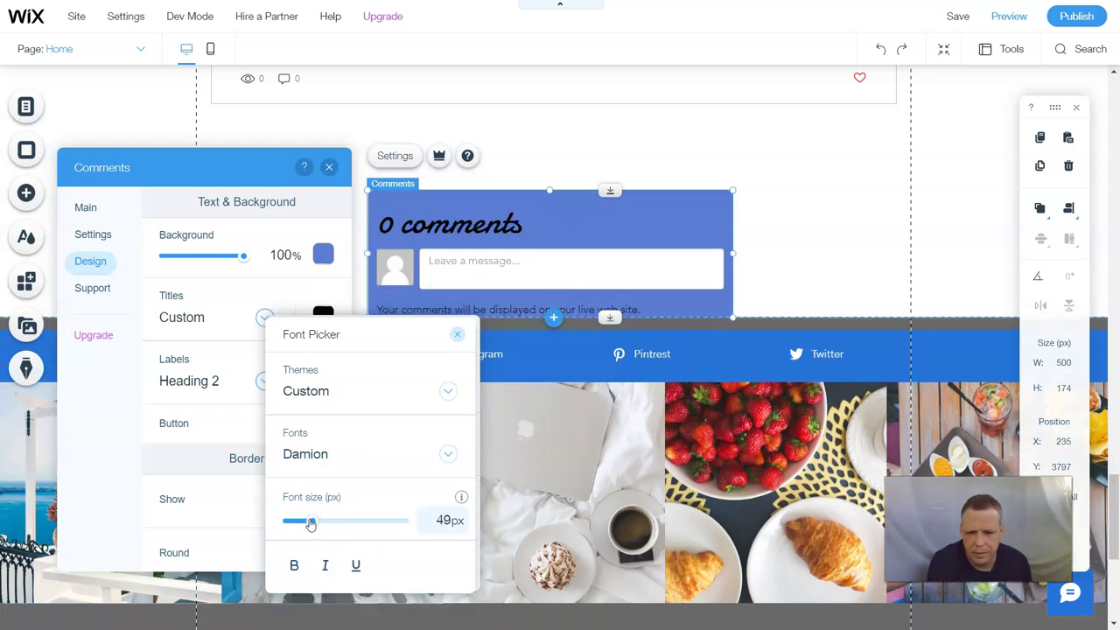
pyautogui.click(326, 567)
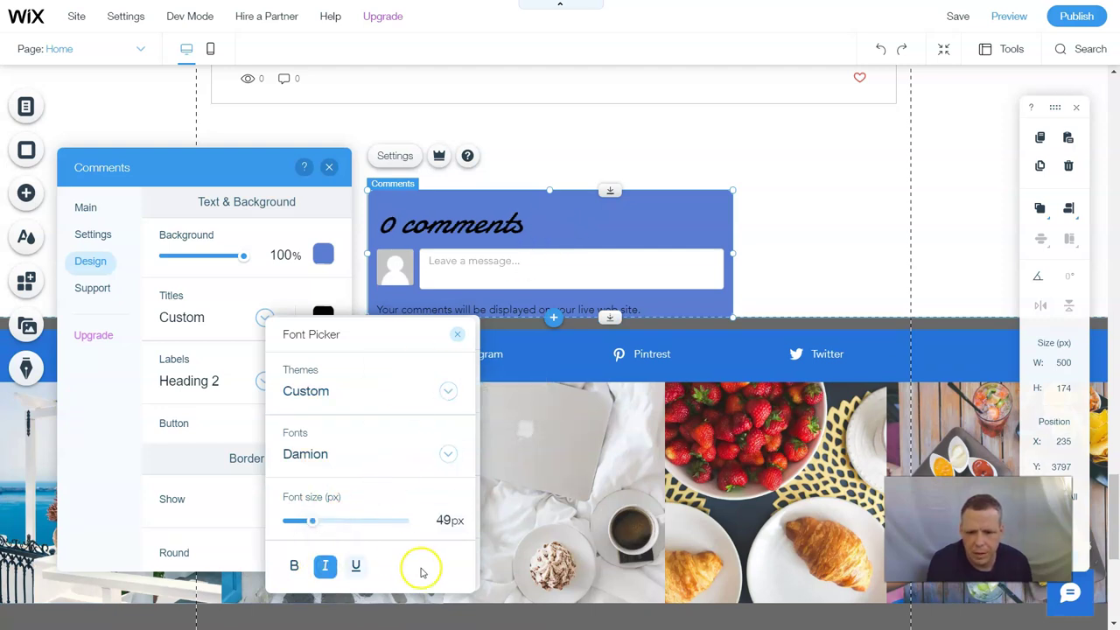
pyautogui.click(462, 337)
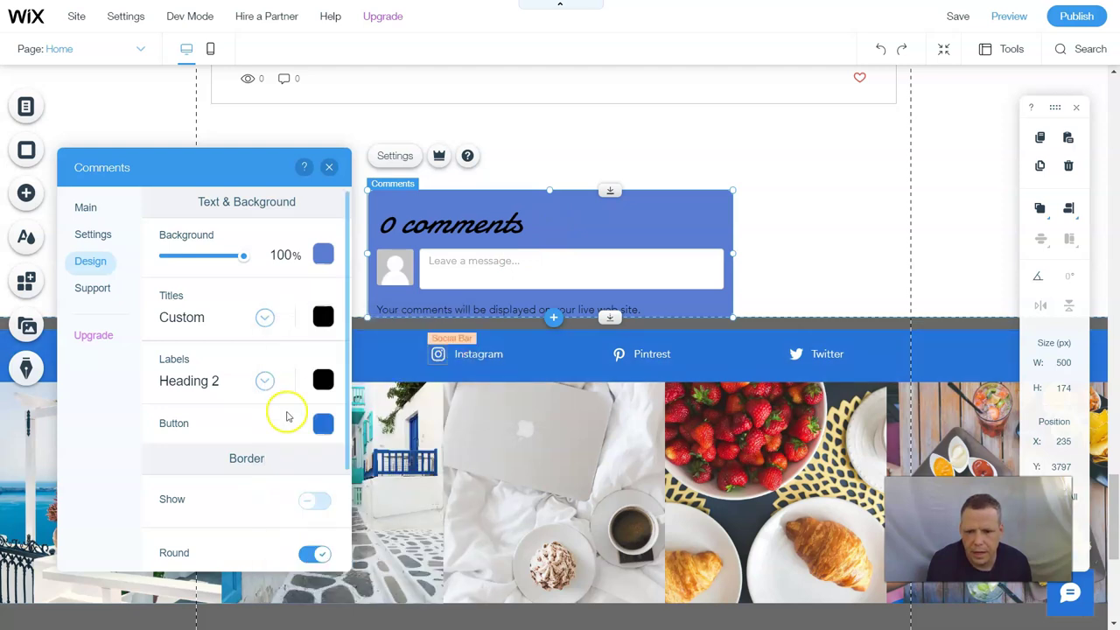
# Step: Add the custom red #E30707 and apply it as the Comments widget's button color
pyautogui.scroll(-1, 268, 439)
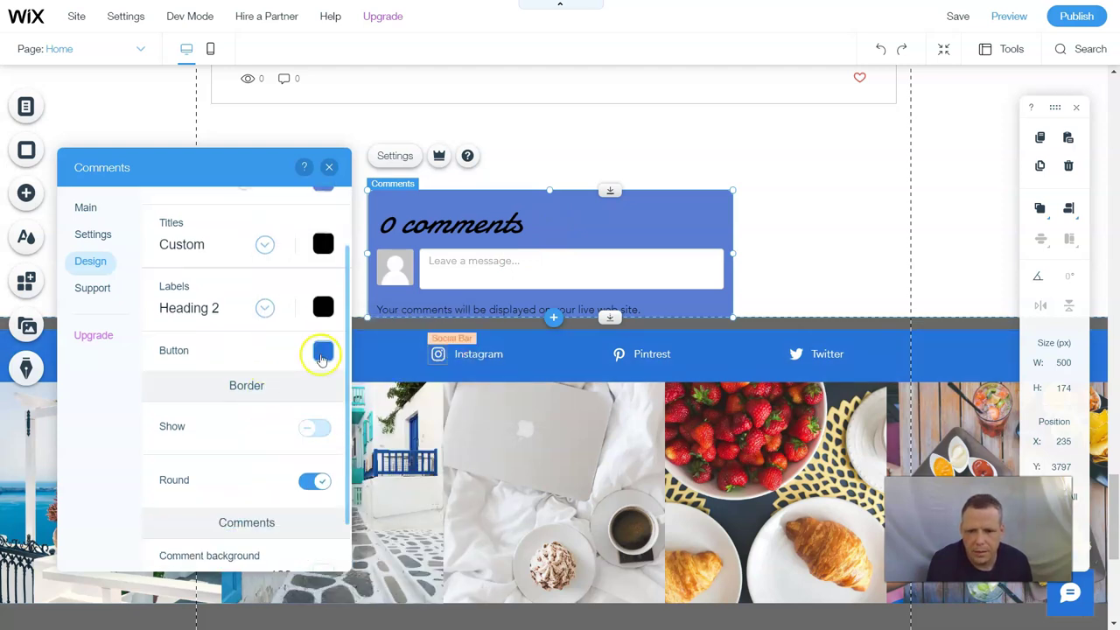
pyautogui.scroll(1, 321, 358)
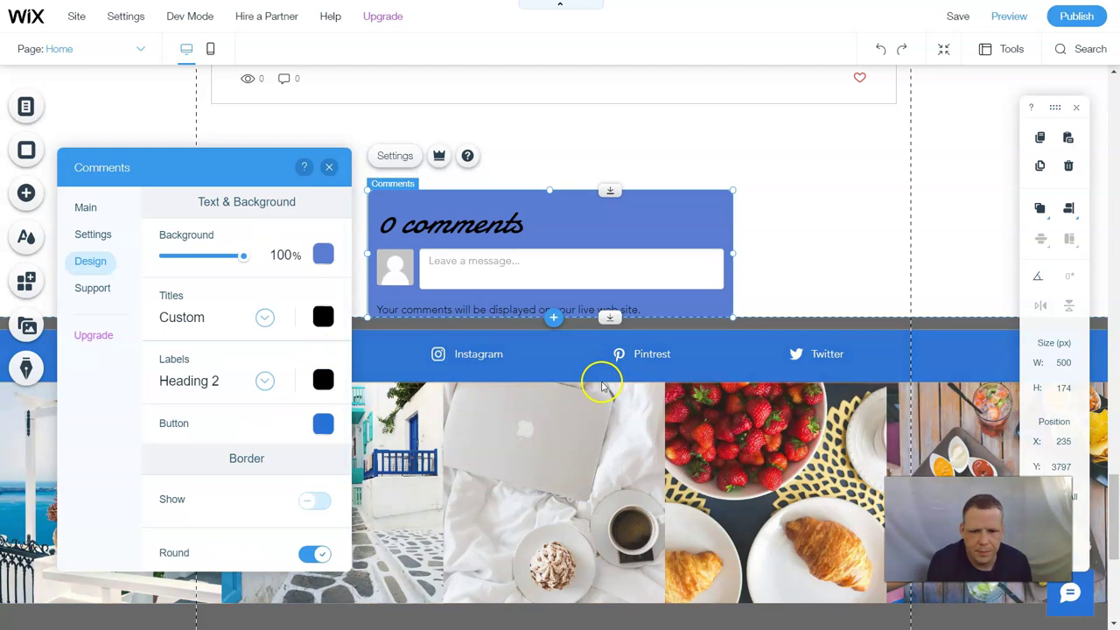
pyautogui.click(324, 434)
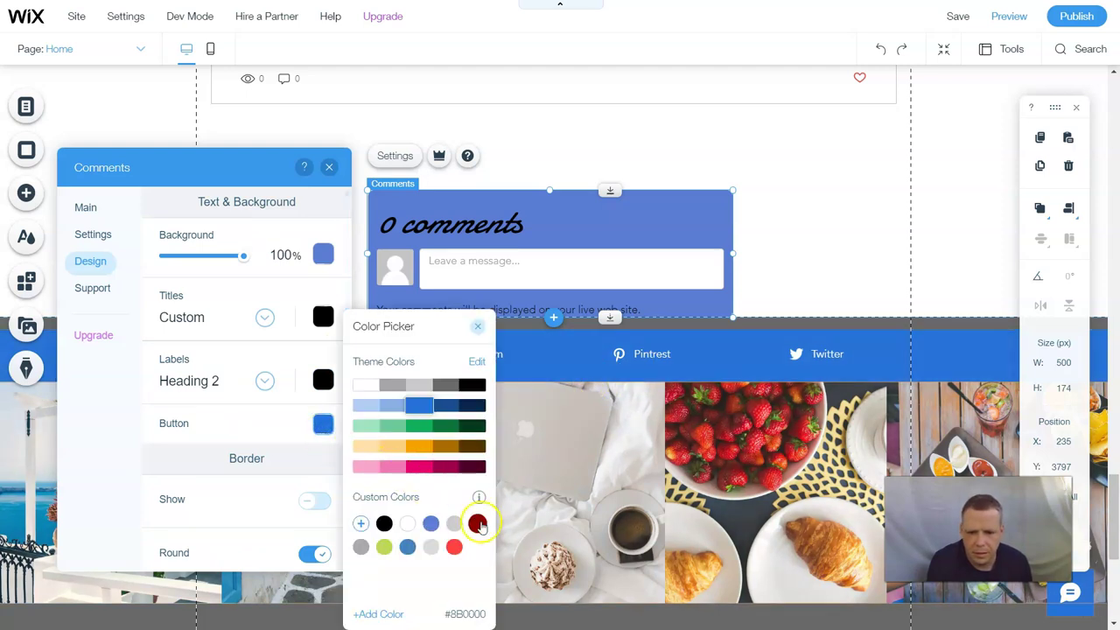
pyautogui.click(361, 525)
pyautogui.click(385, 487)
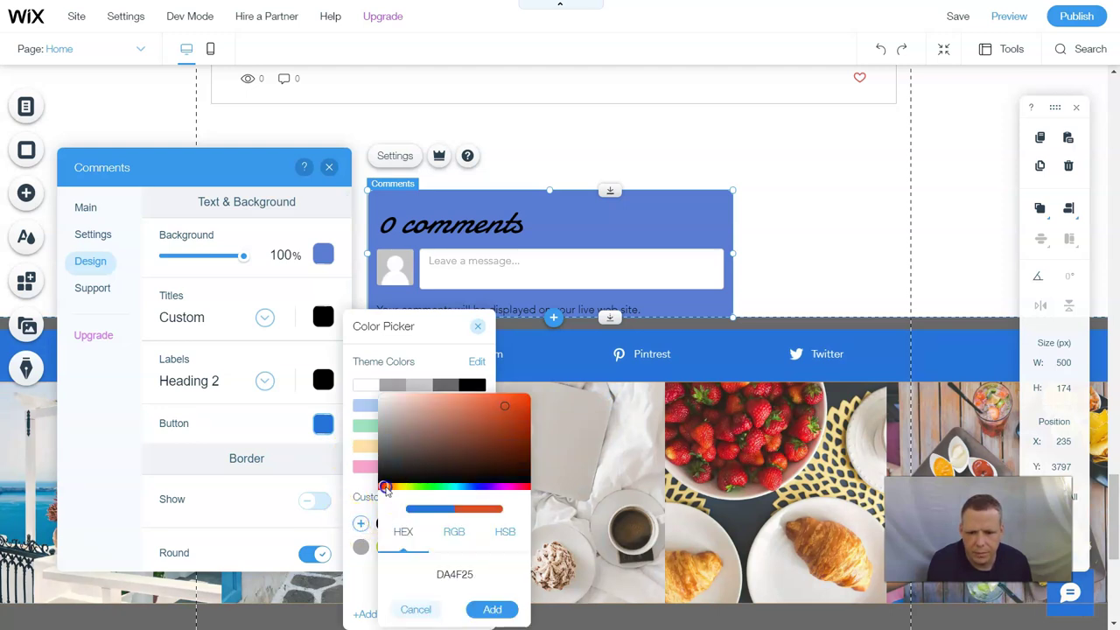
pyautogui.moveTo(385, 490); pyautogui.dragTo(378, 488)
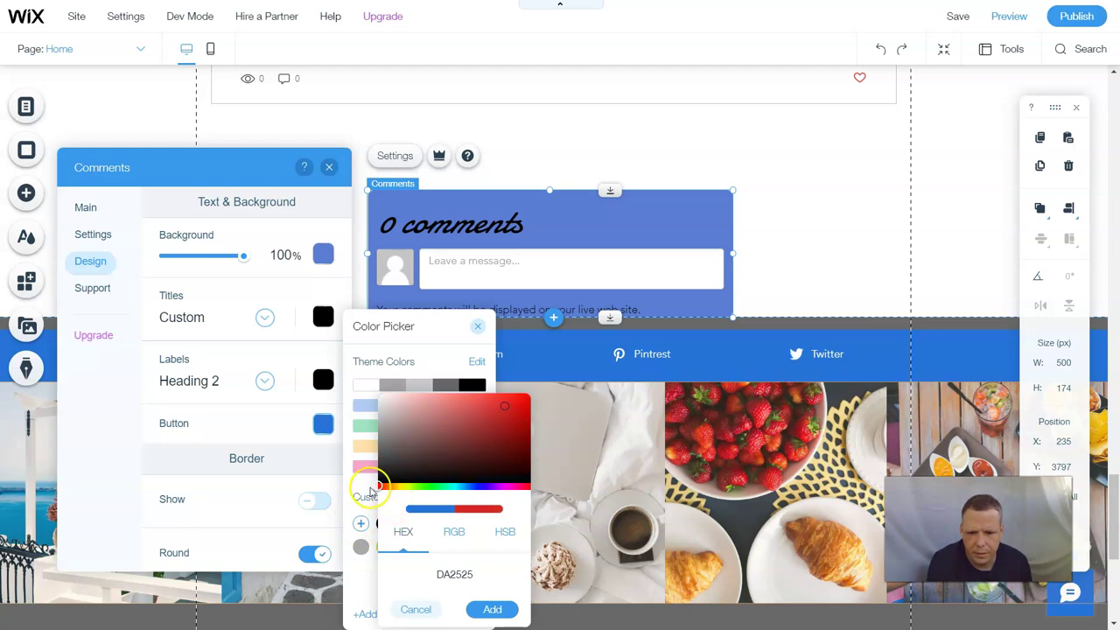
pyautogui.click(526, 402)
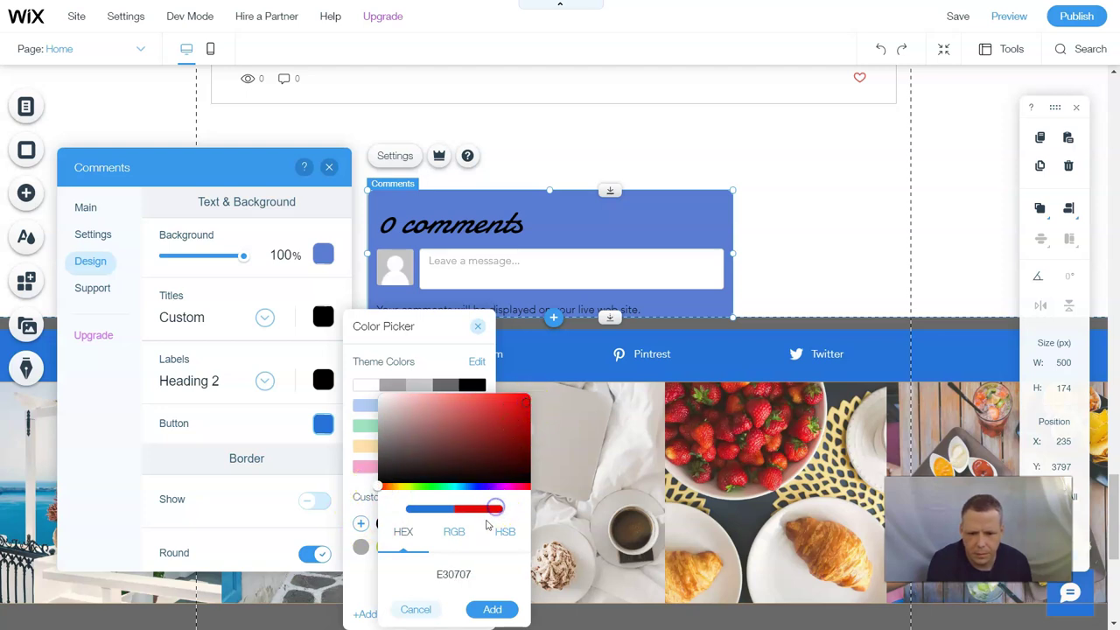
pyautogui.click(493, 613)
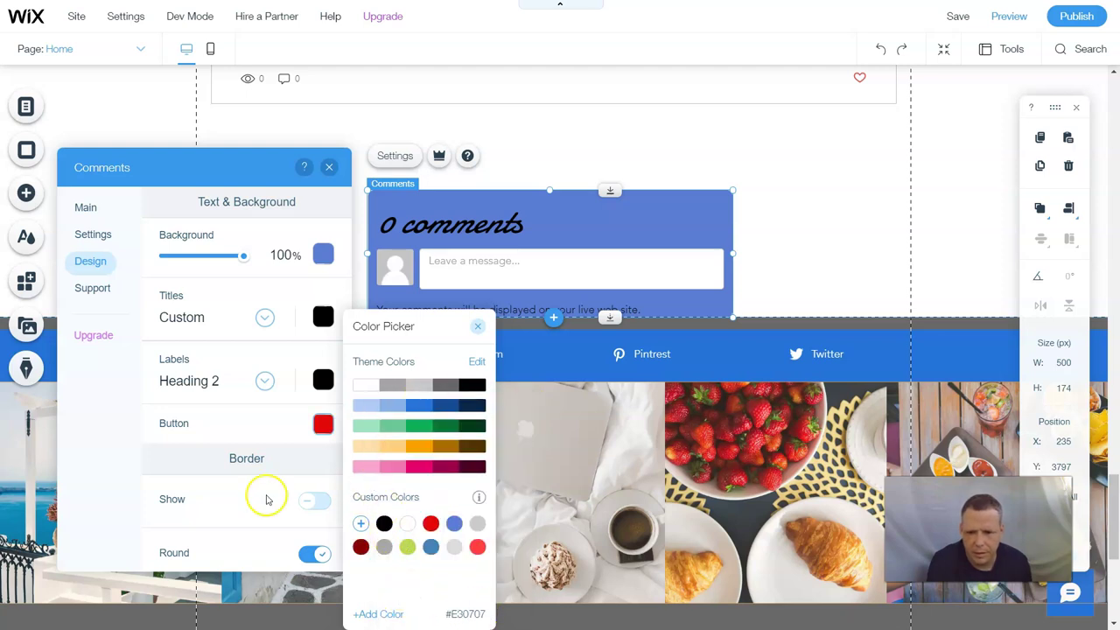
pyautogui.click(289, 475)
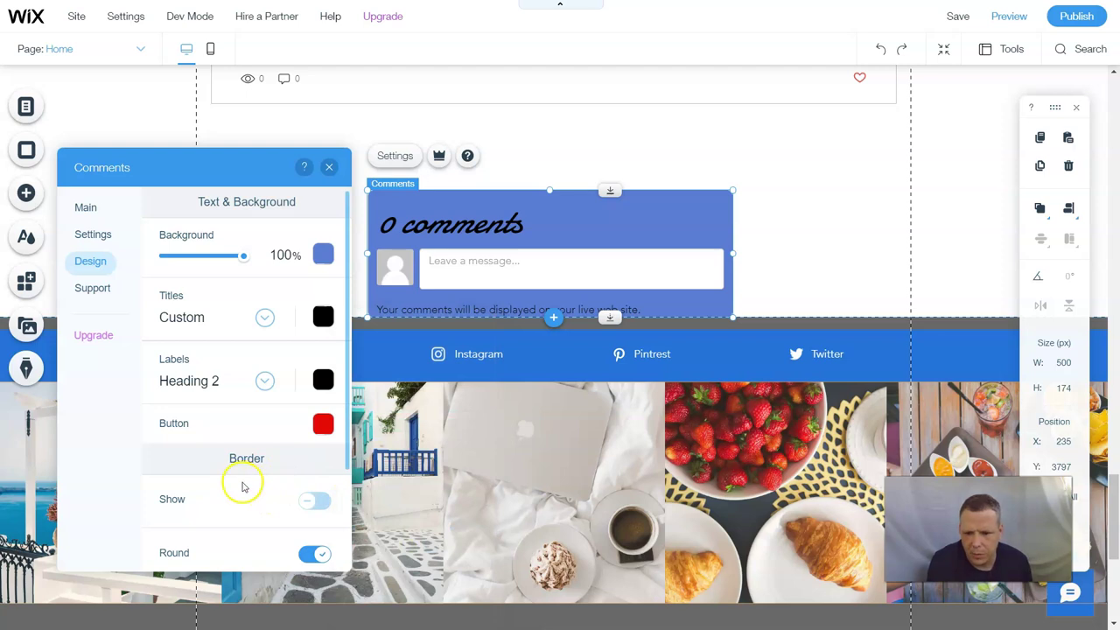
# Step: Show the Comments widget's border with the Round option enabled
pyautogui.scroll(-2, 288, 464)
pyautogui.click(322, 431)
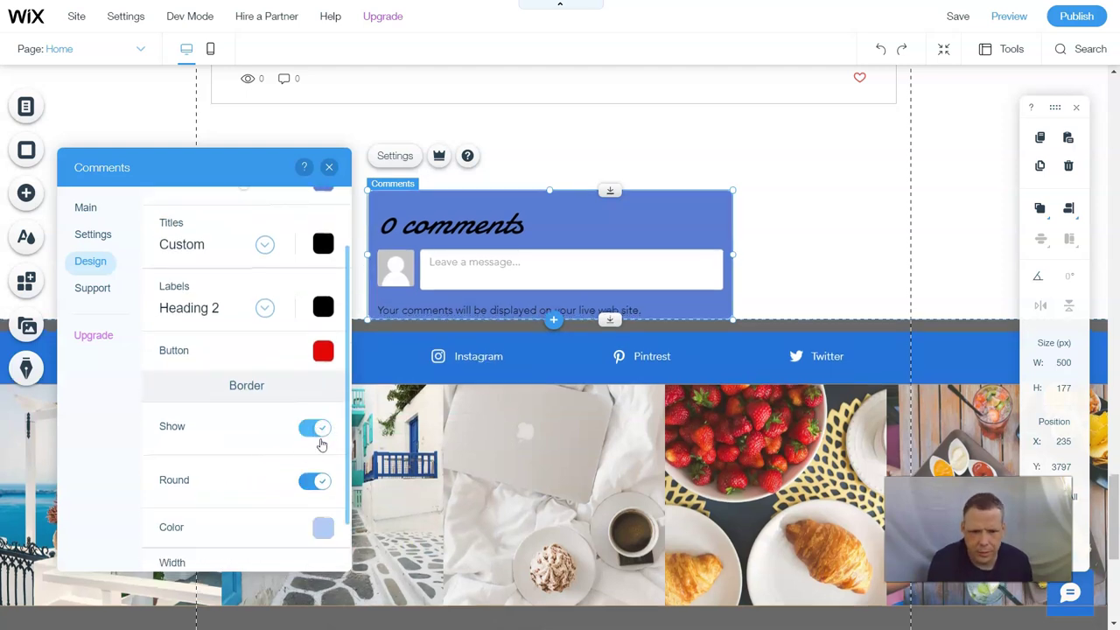
pyautogui.click(317, 488)
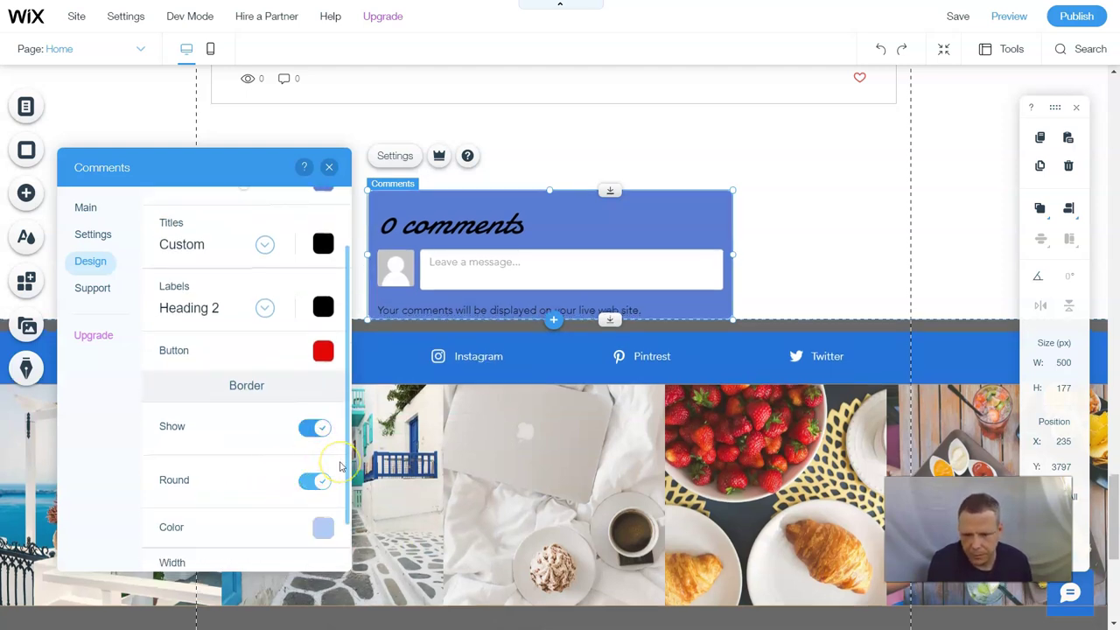
pyautogui.scroll(-1, 340, 466)
pyautogui.click(312, 408)
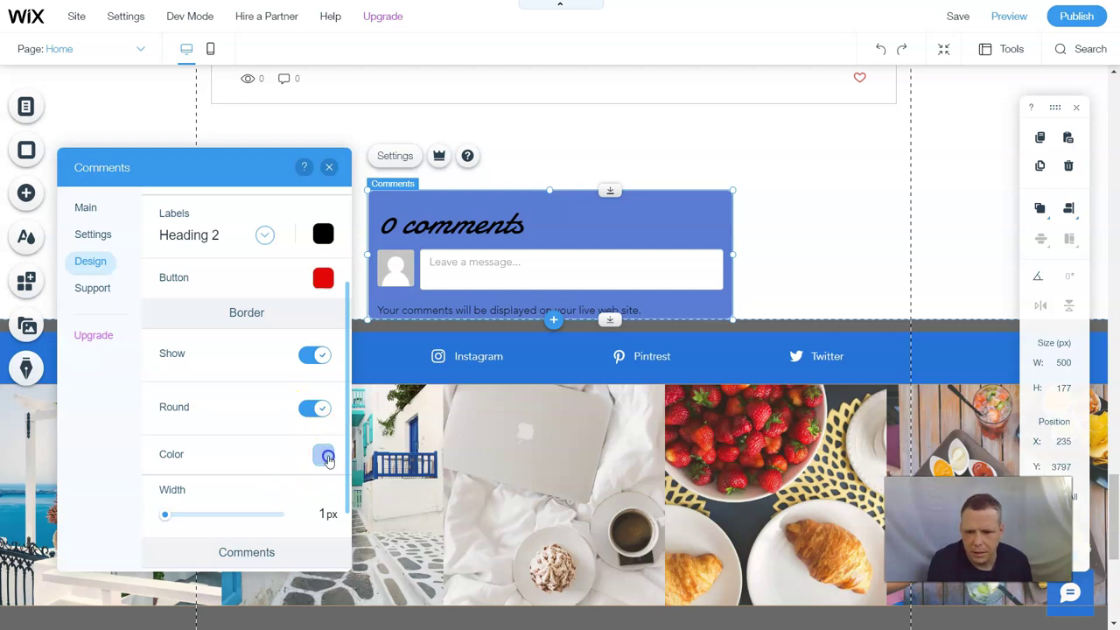
# Step: Set the Comments widget's border color to black #000000 and its width to 4 px
pyautogui.click(325, 455)
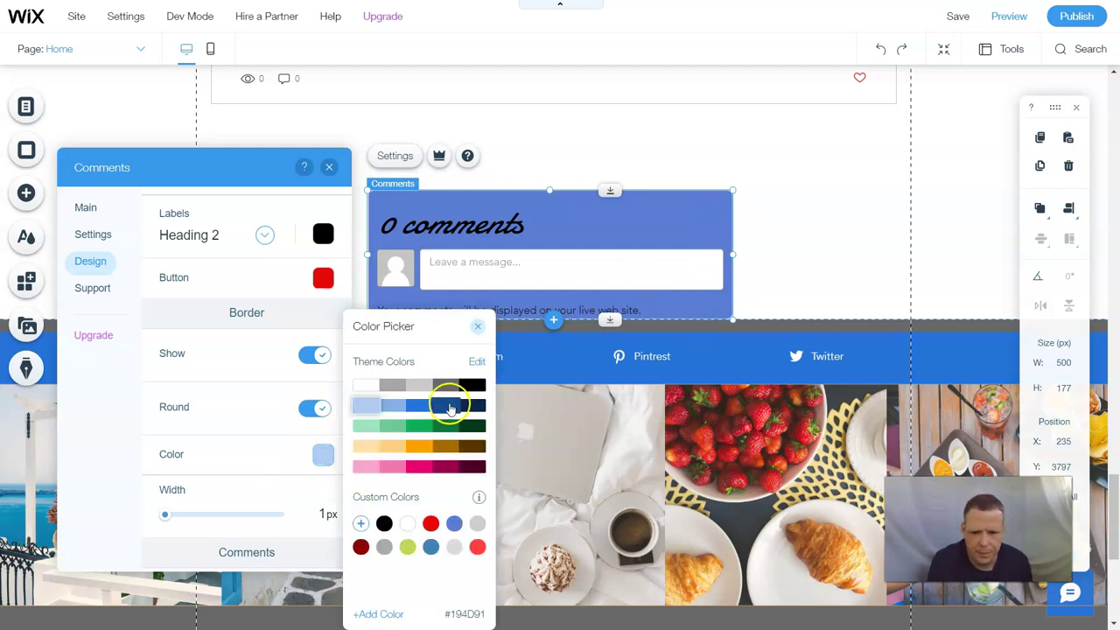
pyautogui.click(482, 385)
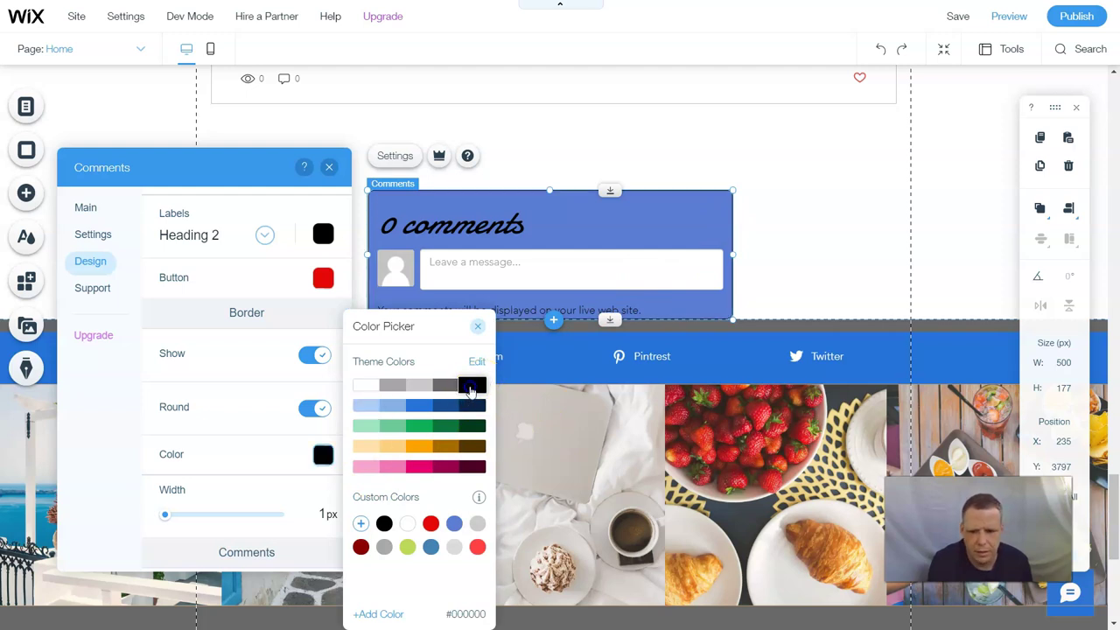
pyautogui.press('Escape')
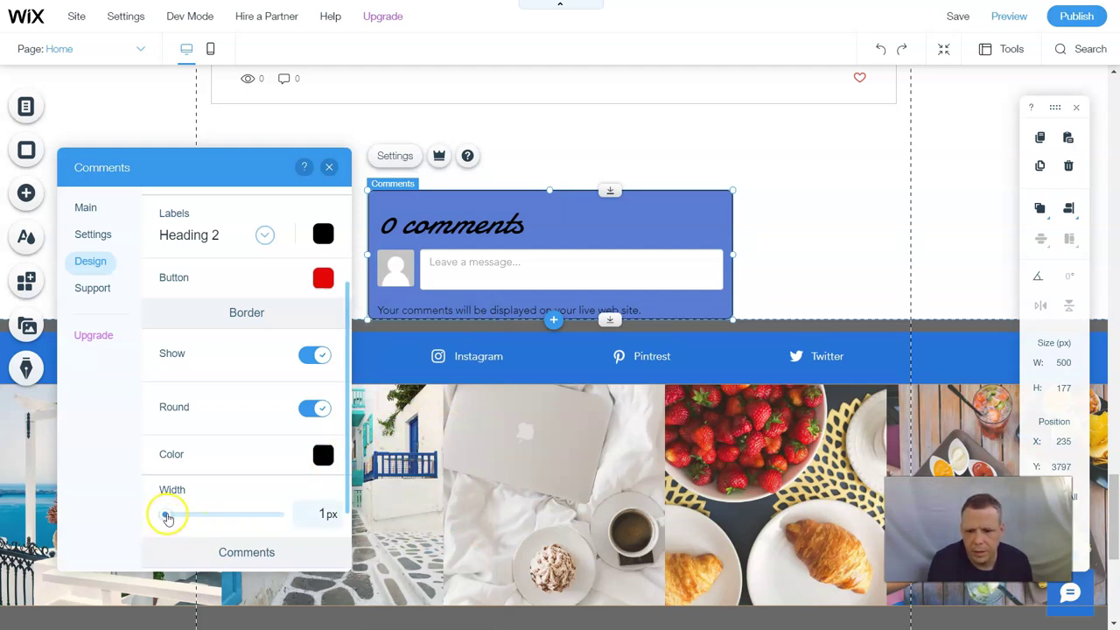
pyautogui.moveTo(176, 520); pyautogui.dragTo(201, 518)
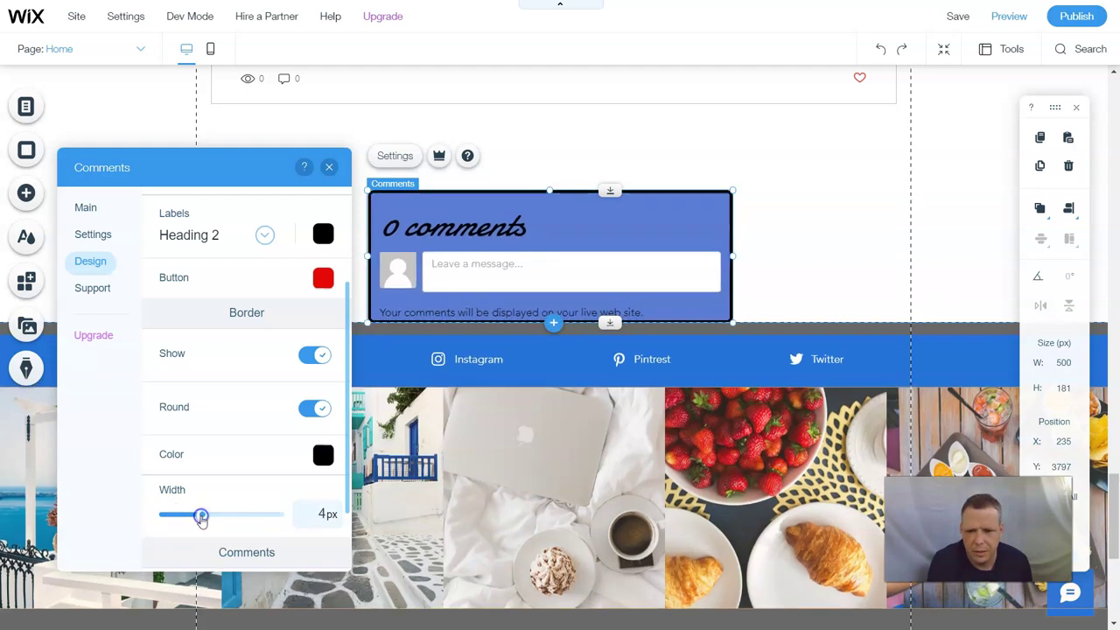
# Step: Set the comment background to the theme's second light blue shade
pyautogui.scroll(-1, 258, 505)
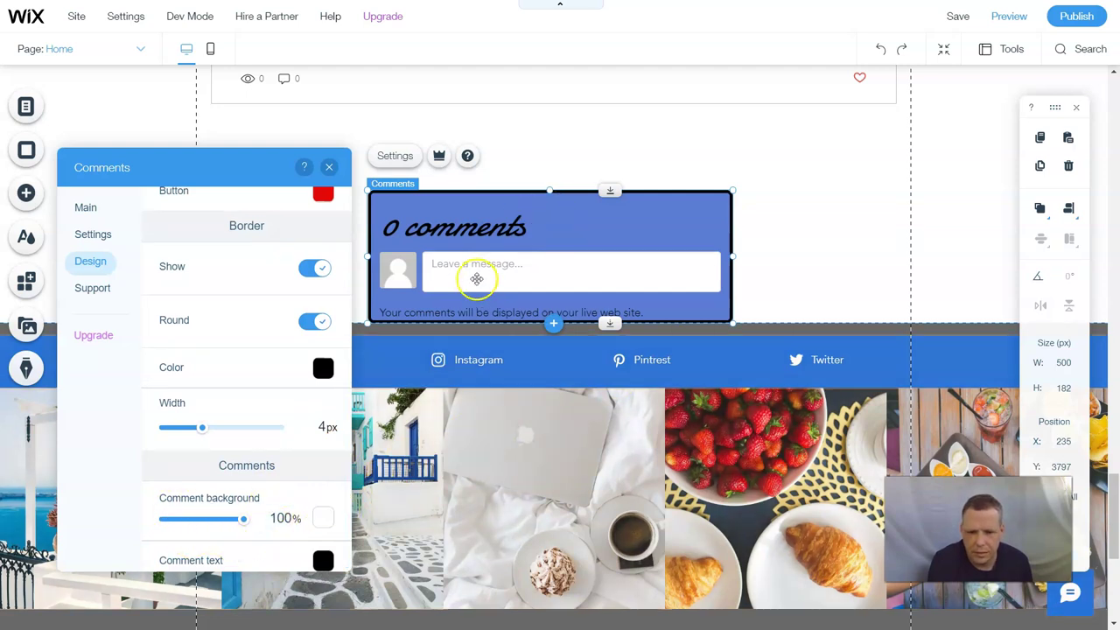
pyautogui.click(320, 518)
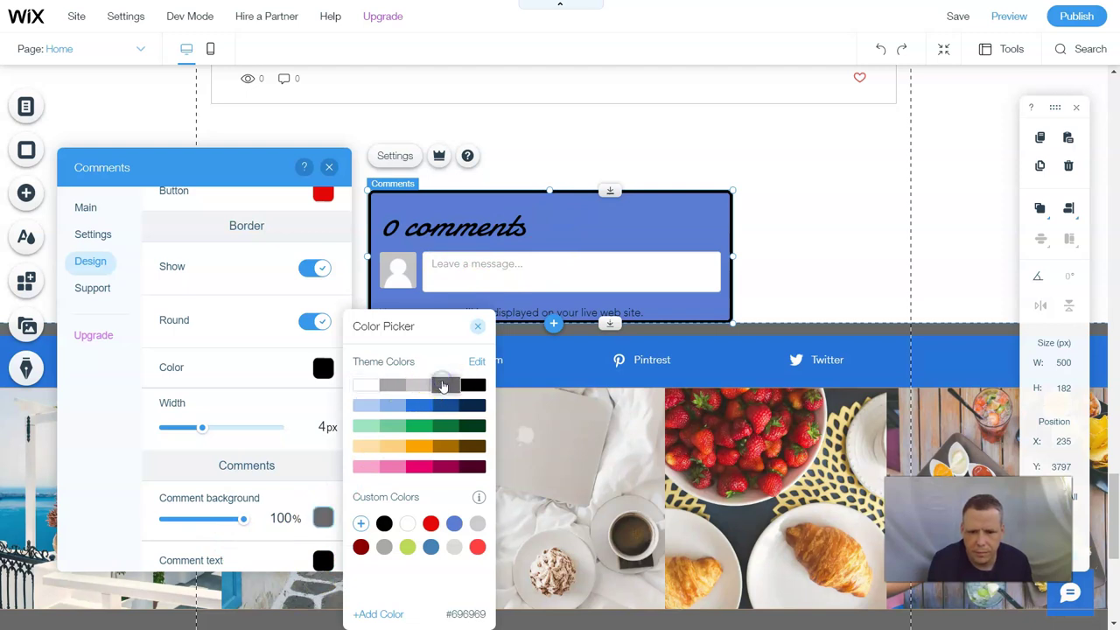
pyautogui.click(441, 386)
pyautogui.click(322, 519)
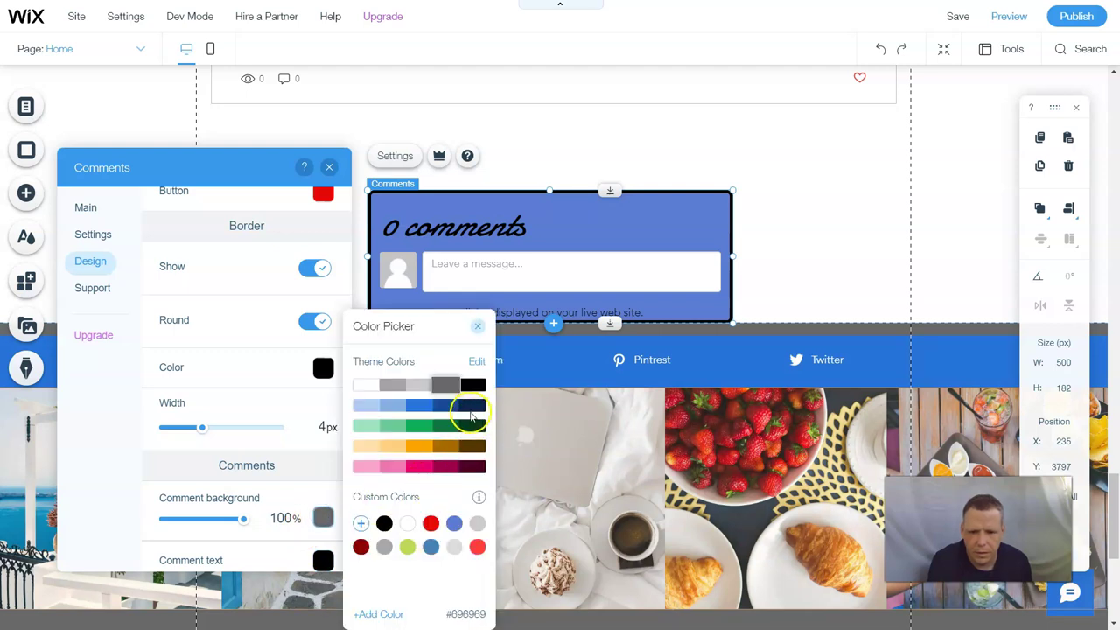
pyautogui.click(390, 404)
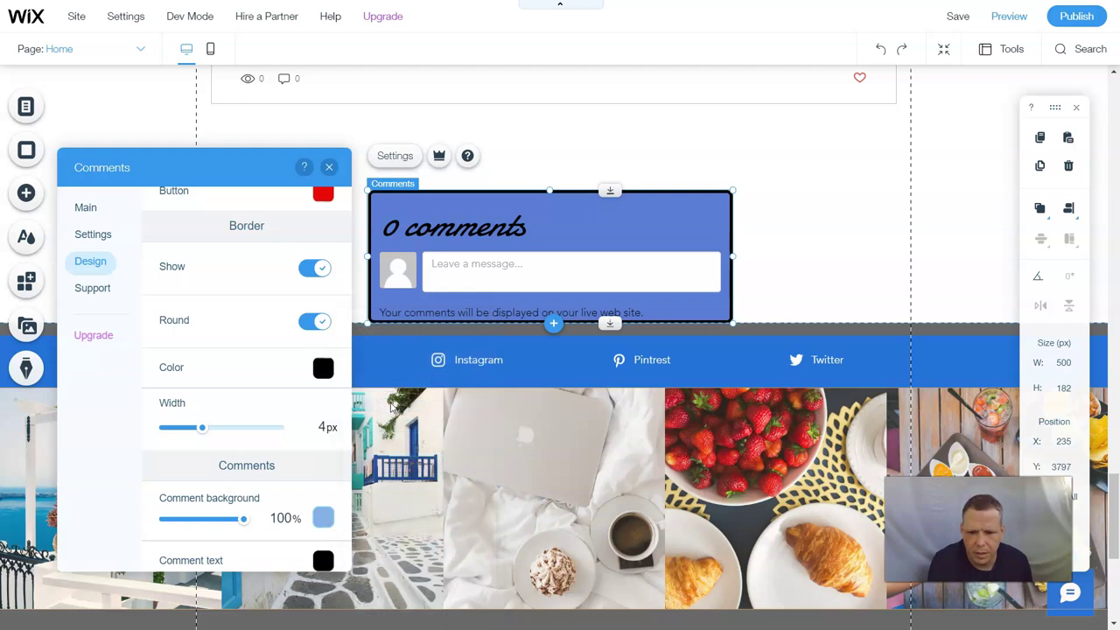
# Step: Set the comment text color to the custom dark red #8B0000 and close the Comments settings
pyautogui.click(325, 560)
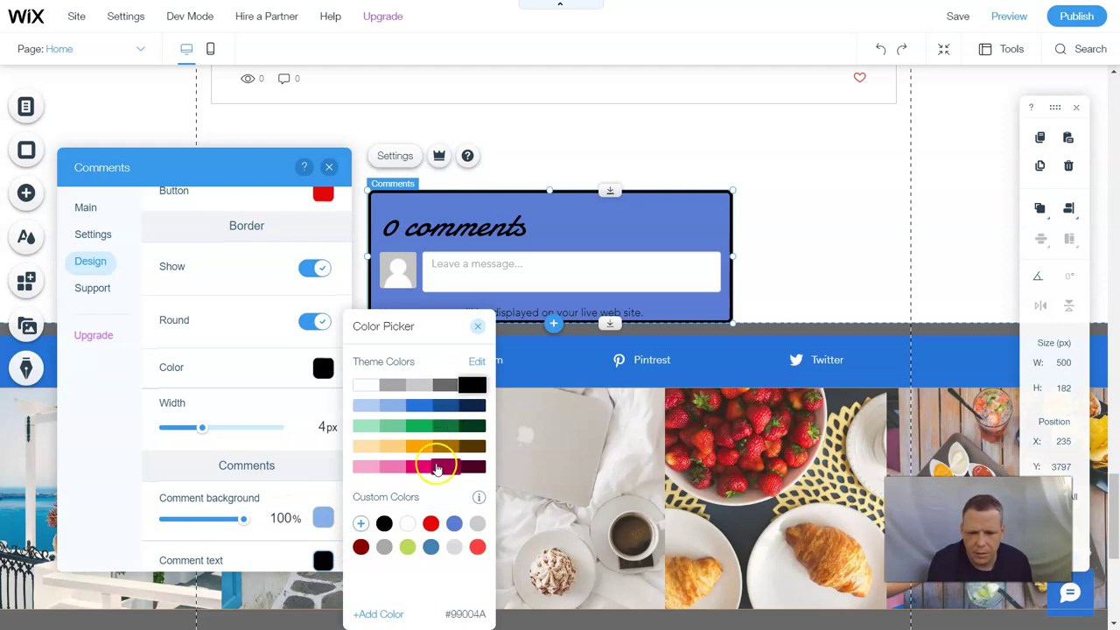
pyautogui.click(356, 553)
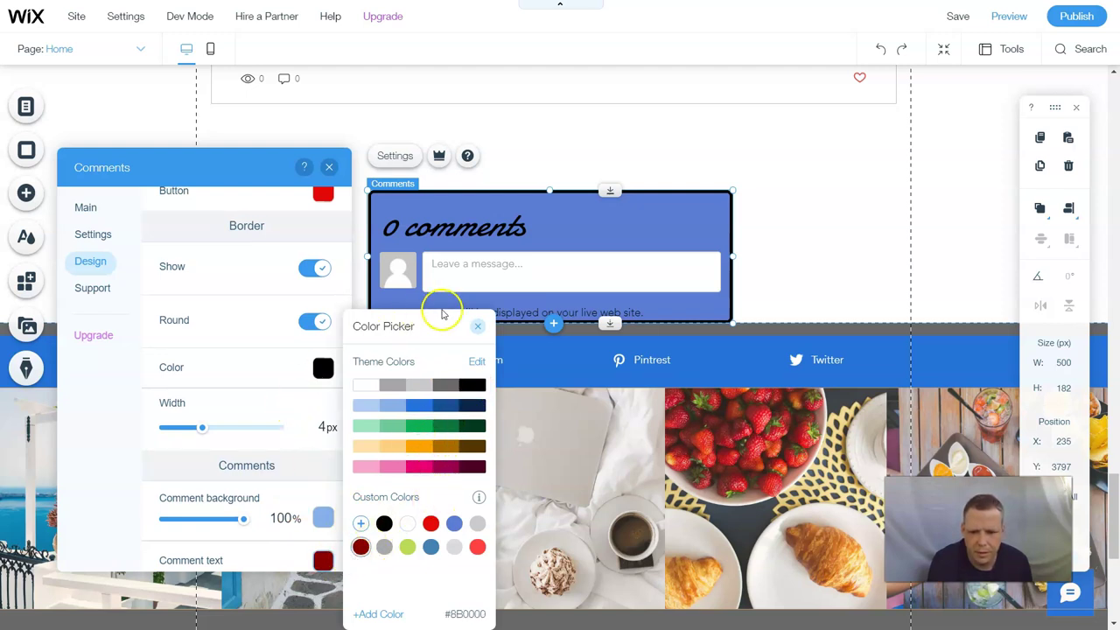
pyautogui.click(476, 330)
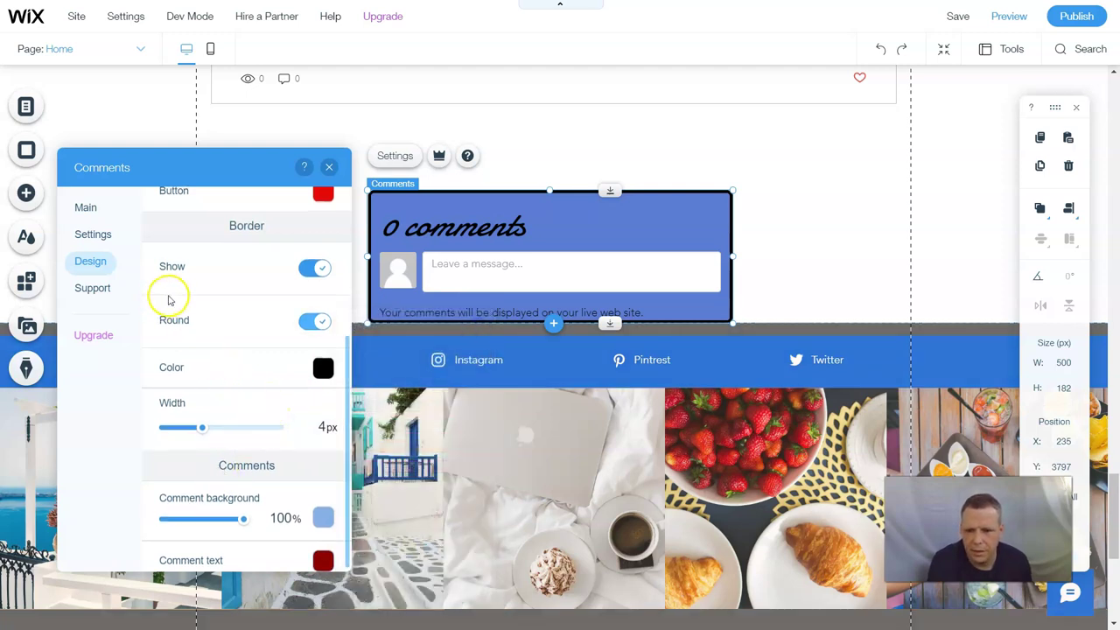
pyautogui.click(328, 167)
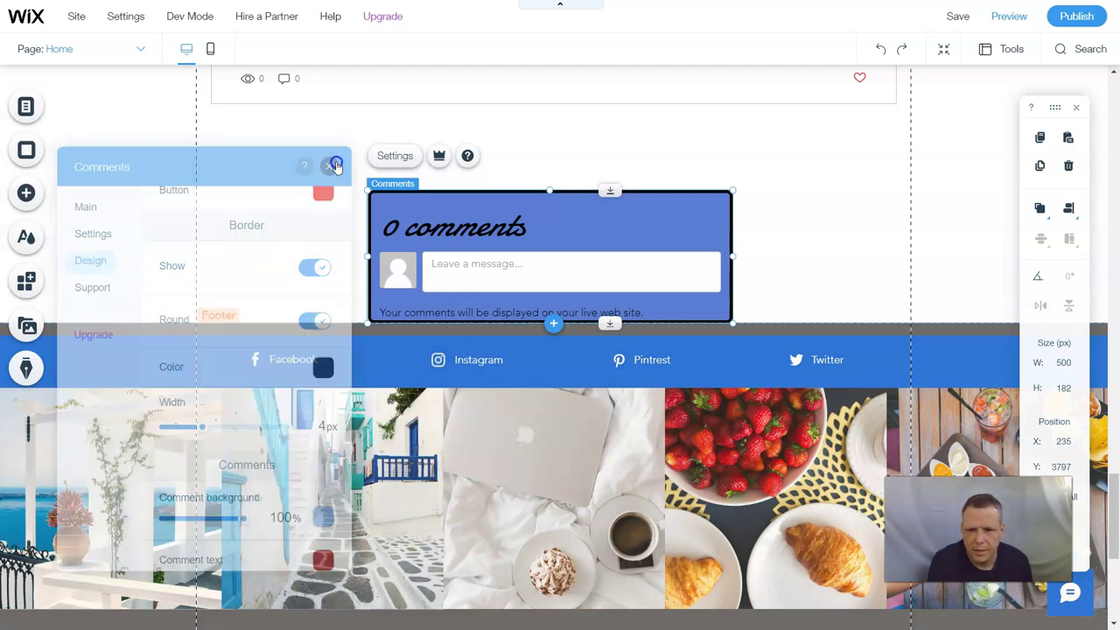
# Step: Move the Comments widget up to just below the blog post, at about X 240, Y 3711
pyautogui.scroll(3, 543, 438)
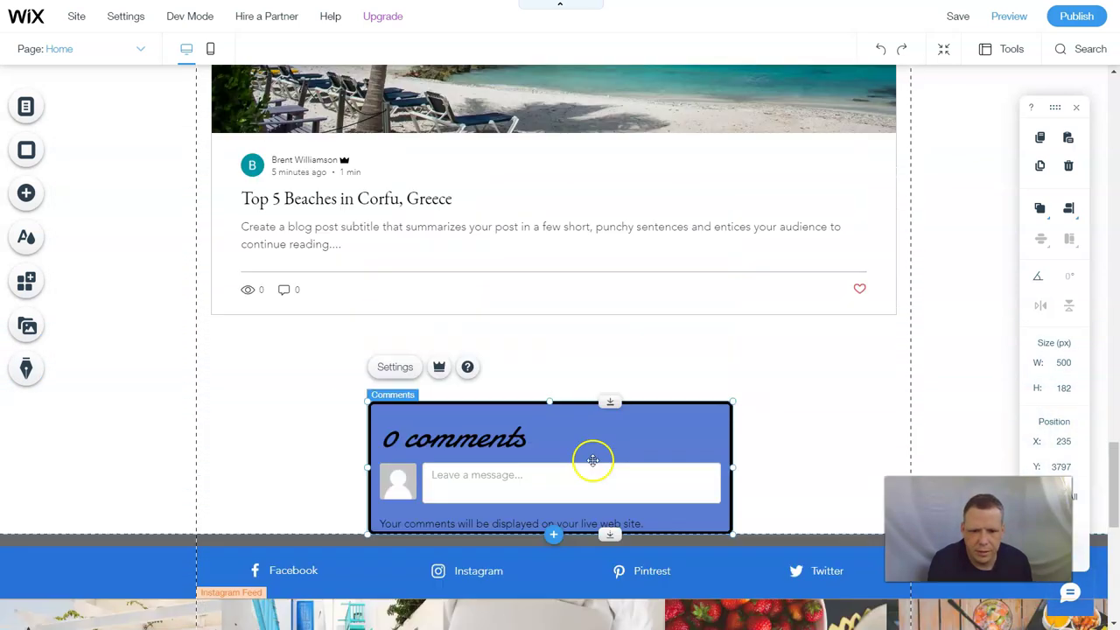
pyautogui.moveTo(544, 440); pyautogui.dragTo(549, 378)
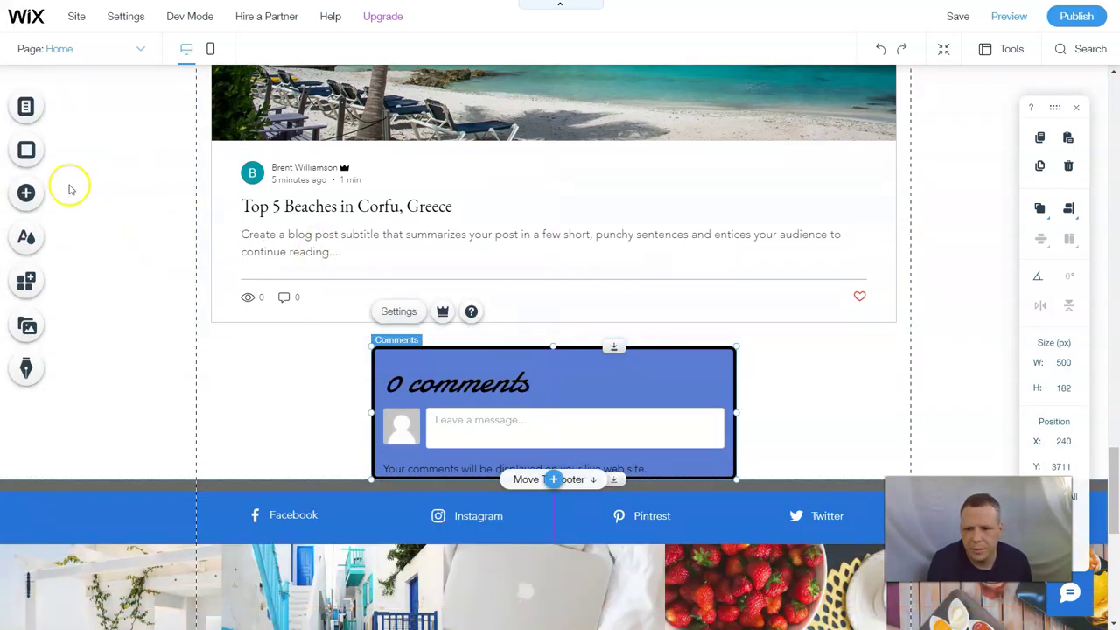
pyautogui.click(26, 194)
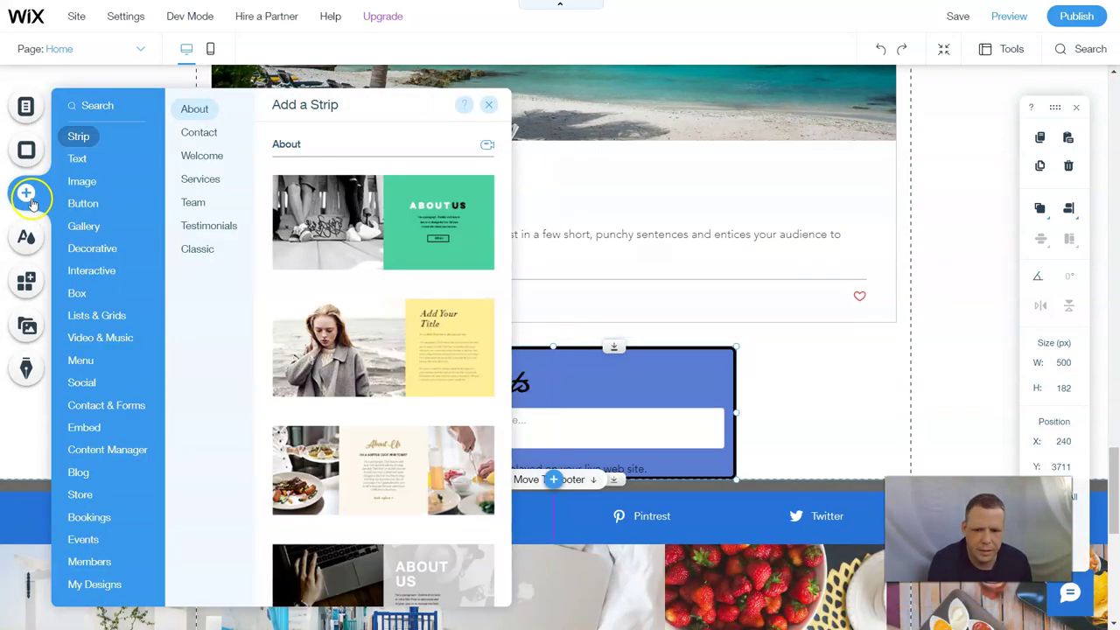
pyautogui.click(871, 383)
pyautogui.click(656, 396)
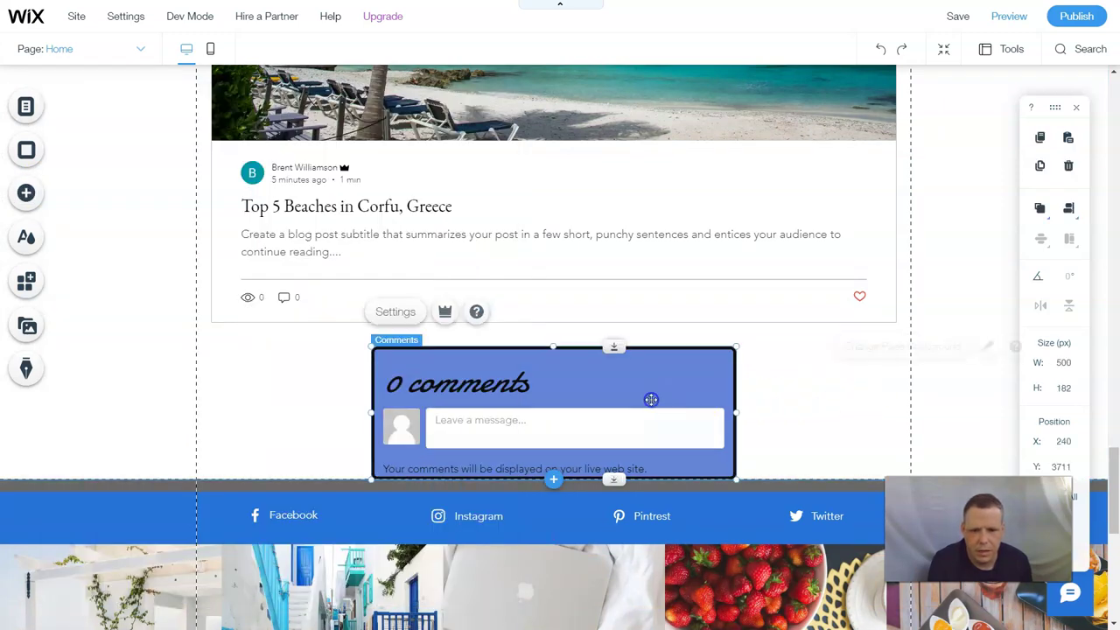
pyautogui.click(407, 322)
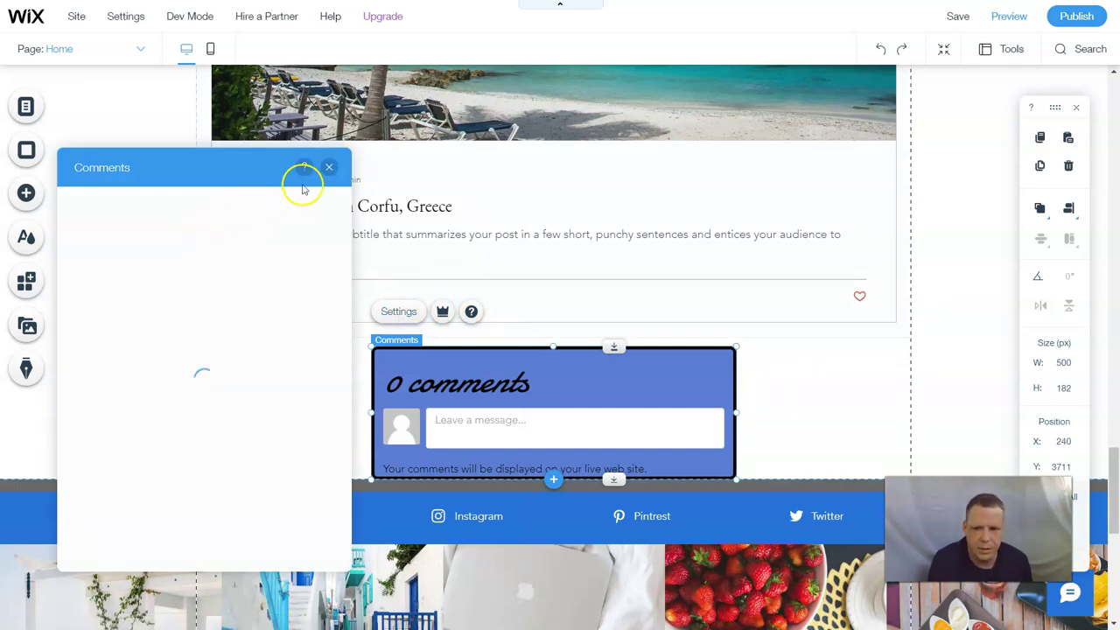
pyautogui.click(330, 168)
# Step: Set the Home page background to the theme gray #A8A5A5
pyautogui.scroll(10, 825, 412)
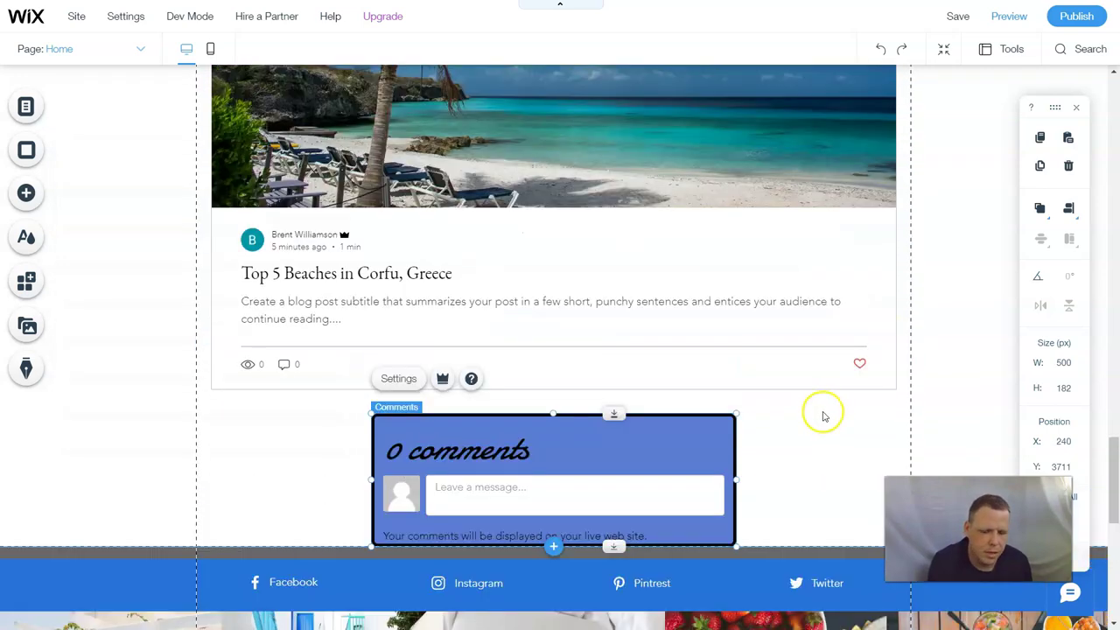
pyautogui.scroll(15, 825, 412)
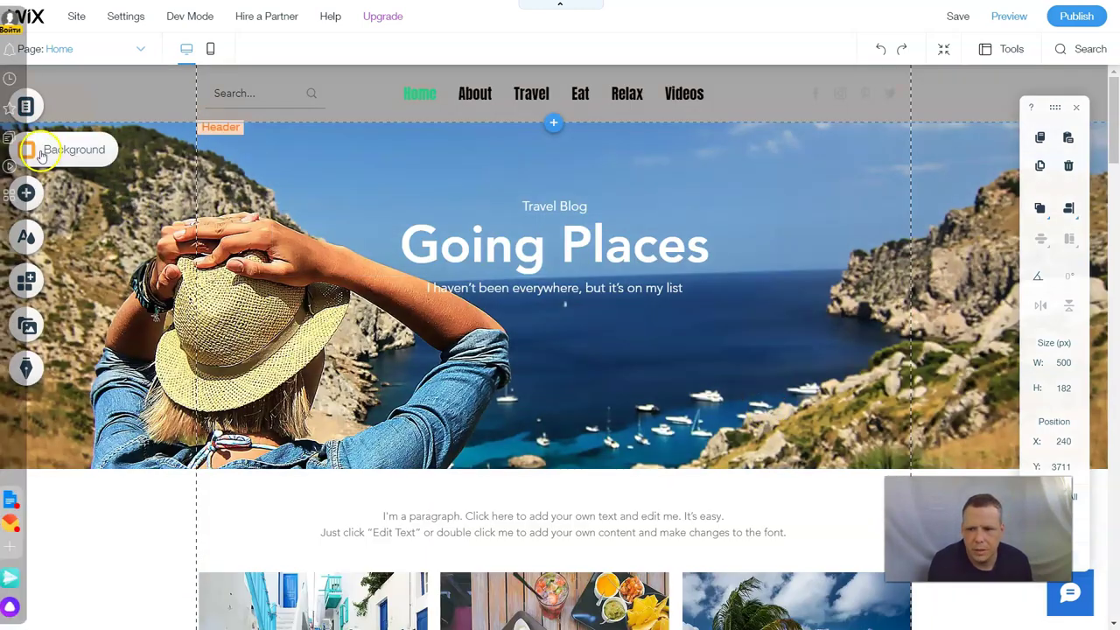
pyautogui.click(33, 153)
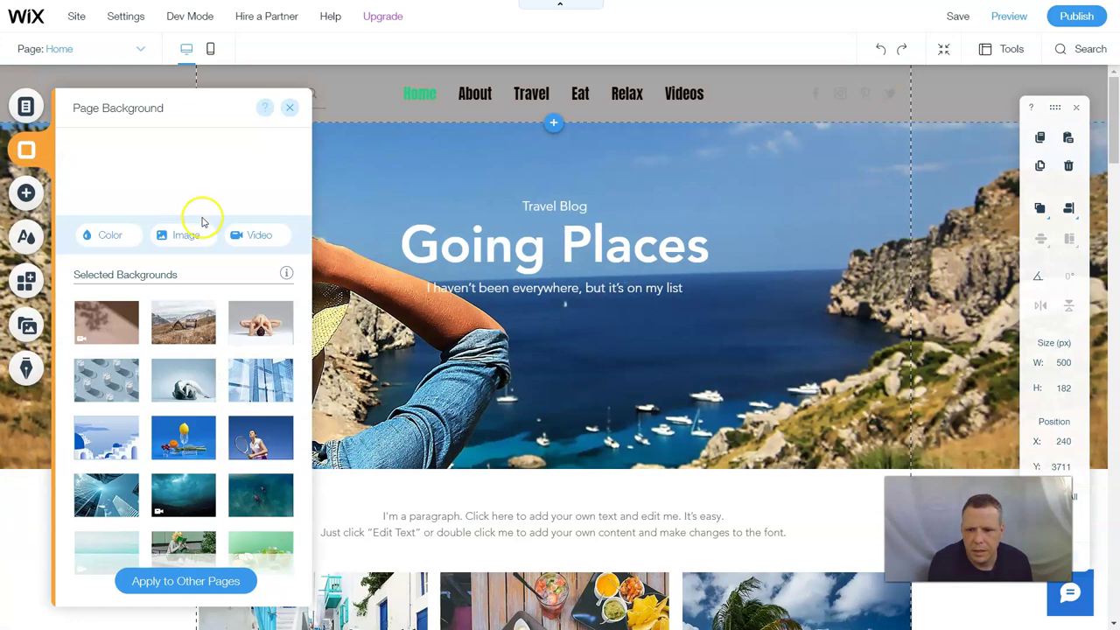
pyautogui.click(123, 240)
pyautogui.click(197, 316)
pyautogui.click(180, 317)
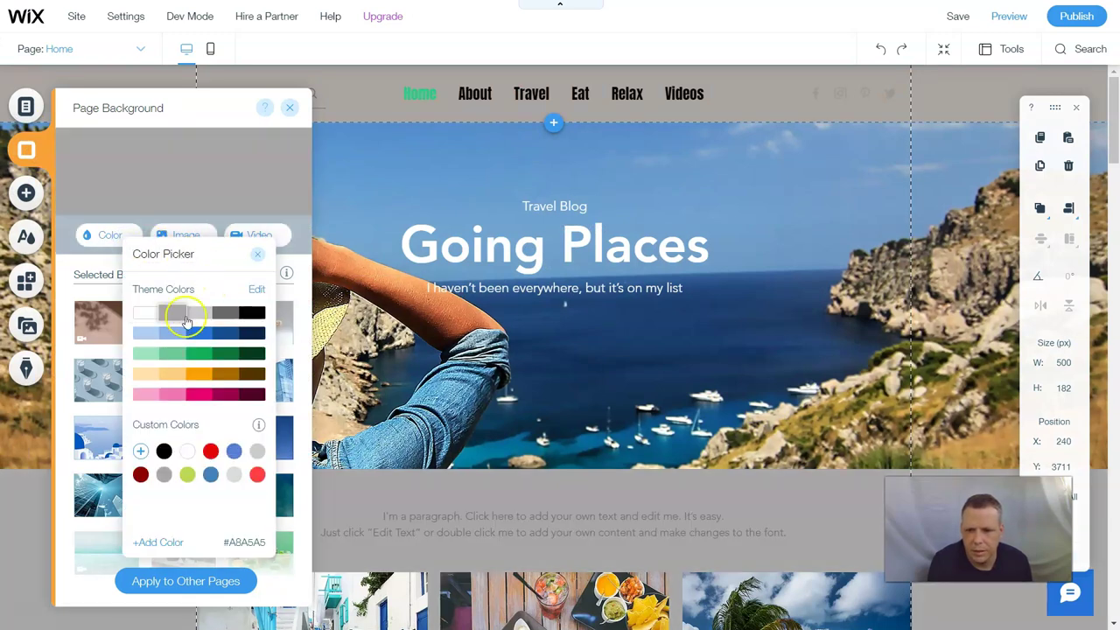
pyautogui.click(185, 320)
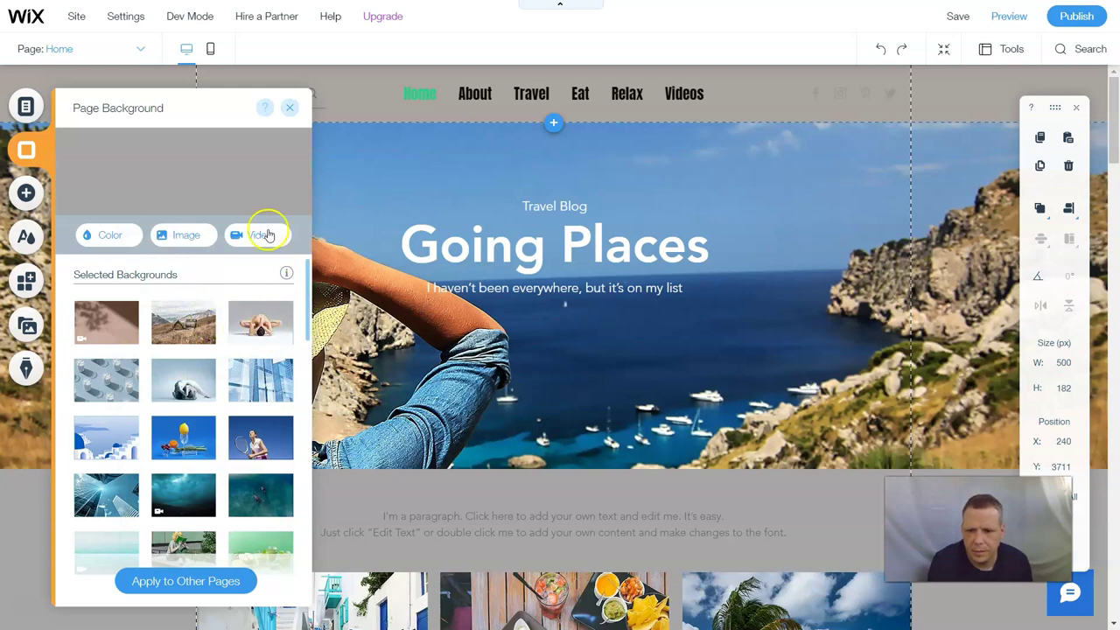
pyautogui.click(290, 108)
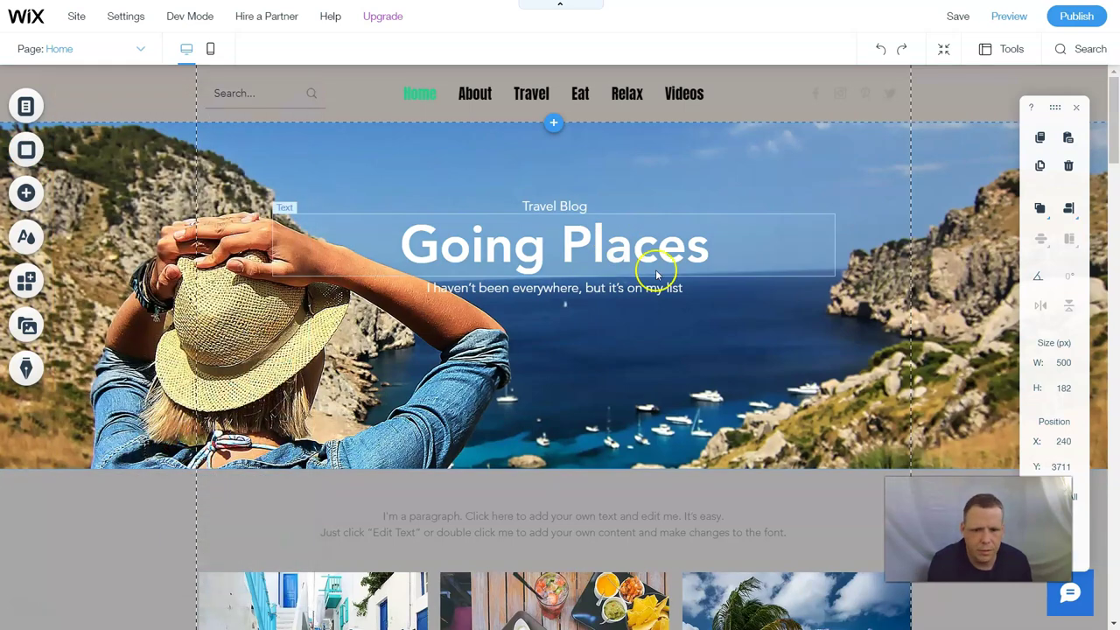
# Step: Delete the existing Social Bar from the page header
pyautogui.scroll(-3, 697, 403)
pyautogui.scroll(3, 698, 400)
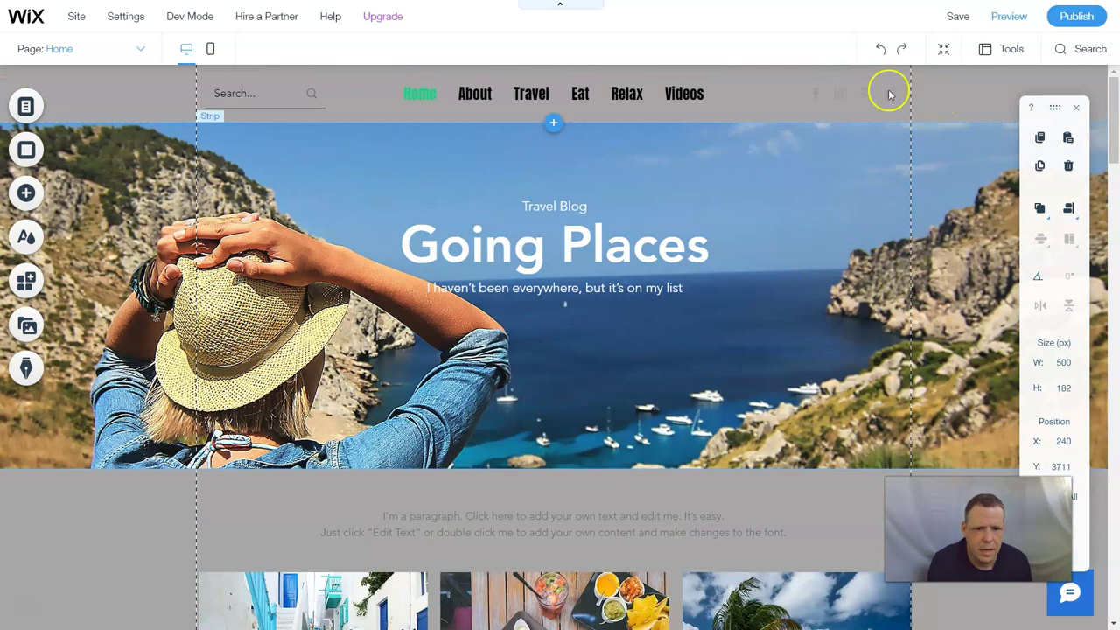
pyautogui.click(864, 92)
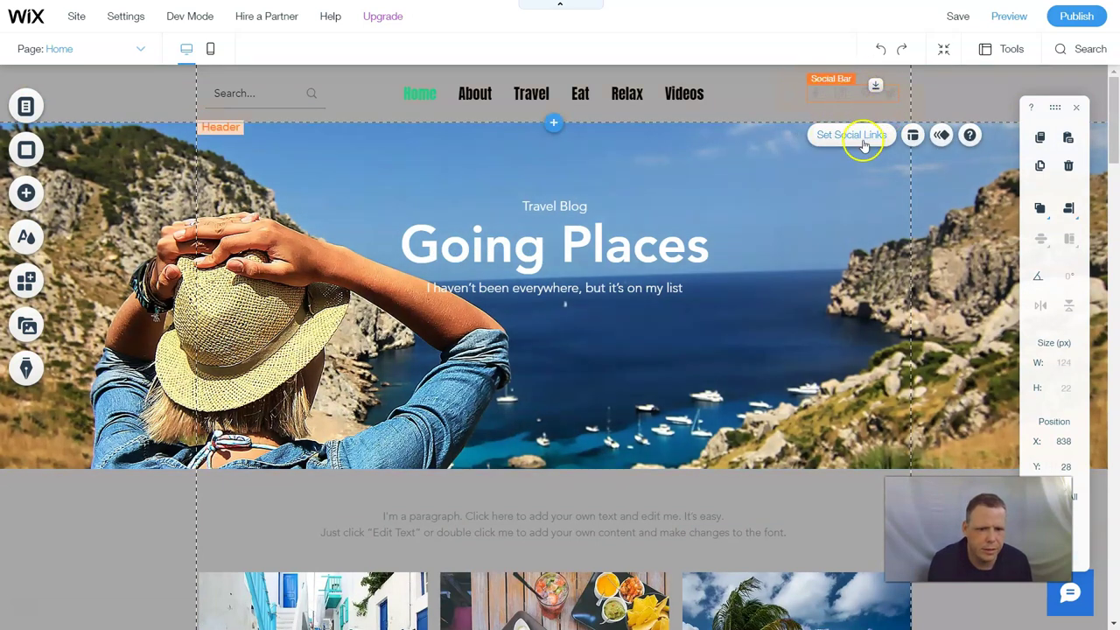
pyautogui.rightClick(845, 91)
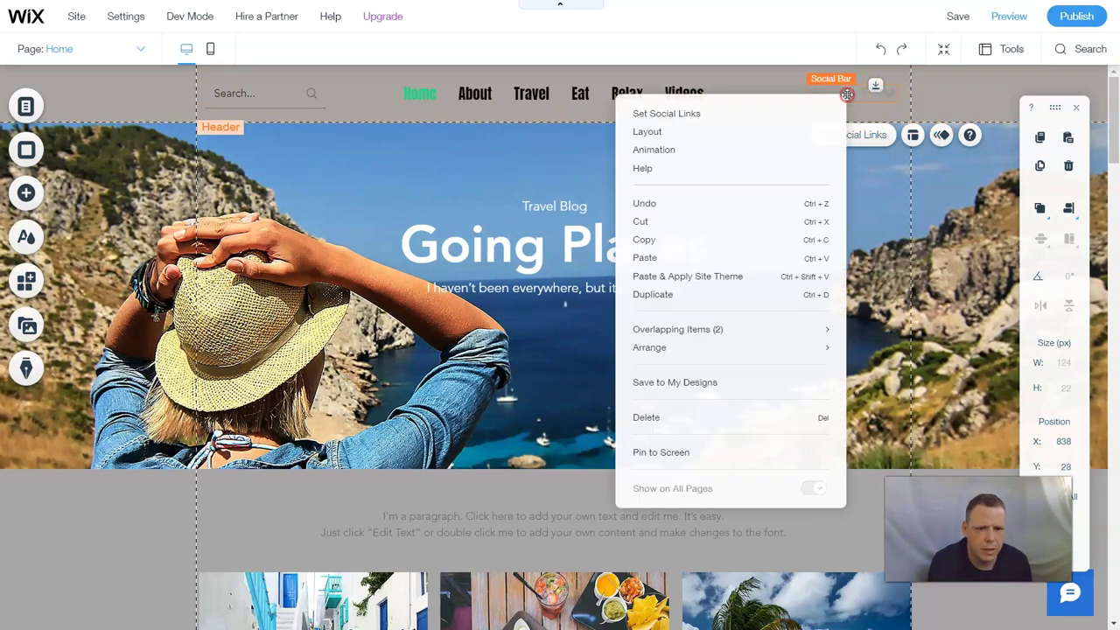
pyautogui.click(649, 419)
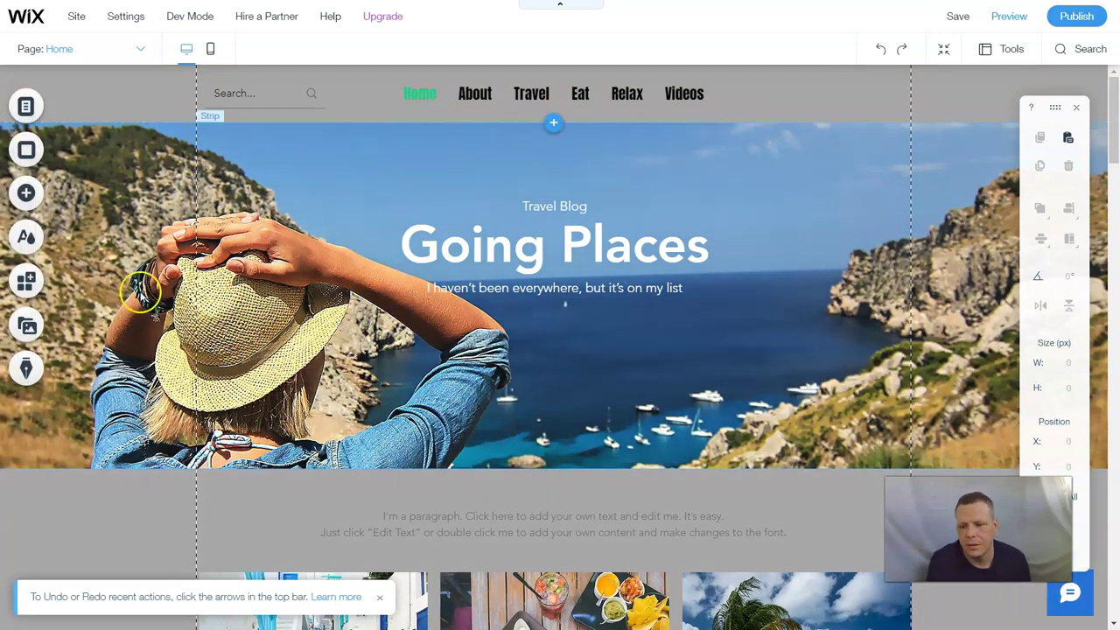
# Step: Add a Social Bar with round black icons to the header, just after the navigation menu
pyautogui.click(35, 195)
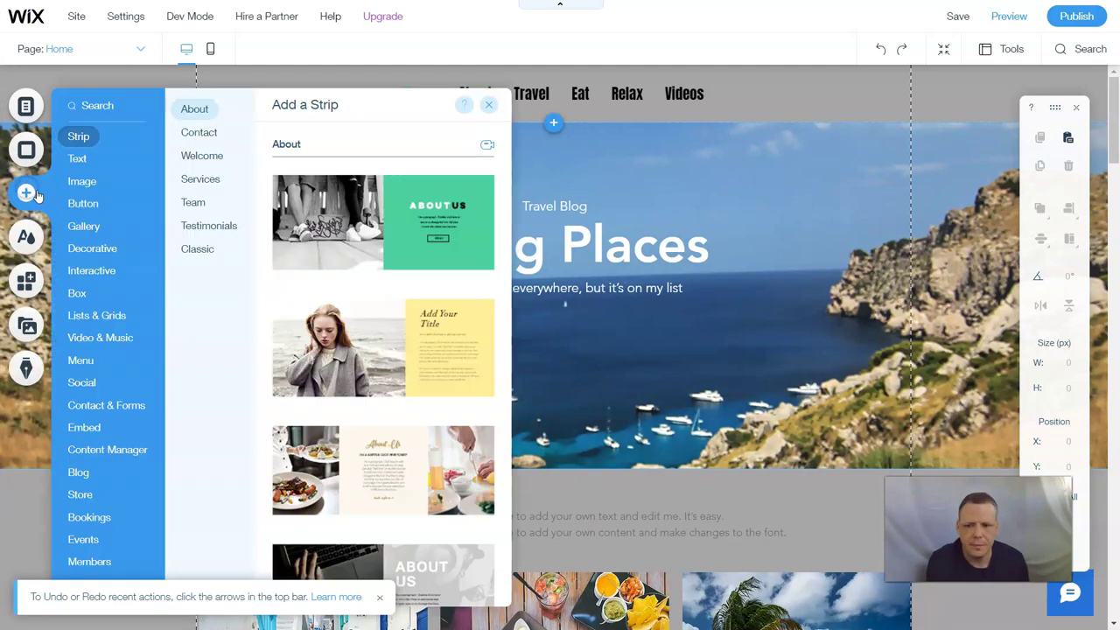
pyautogui.click(87, 225)
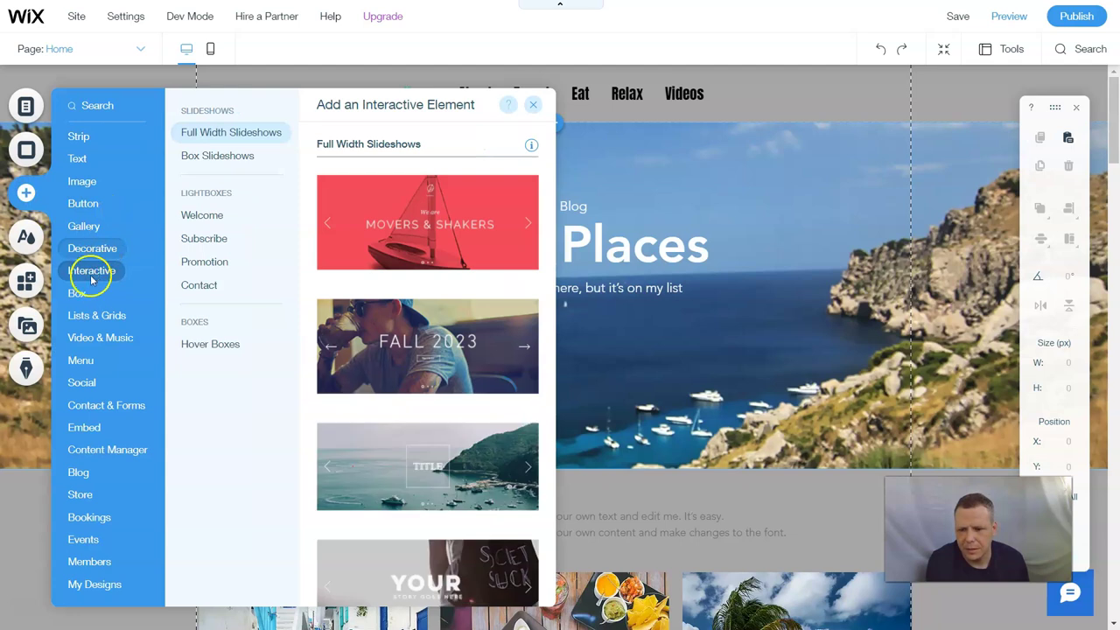
pyautogui.click(82, 383)
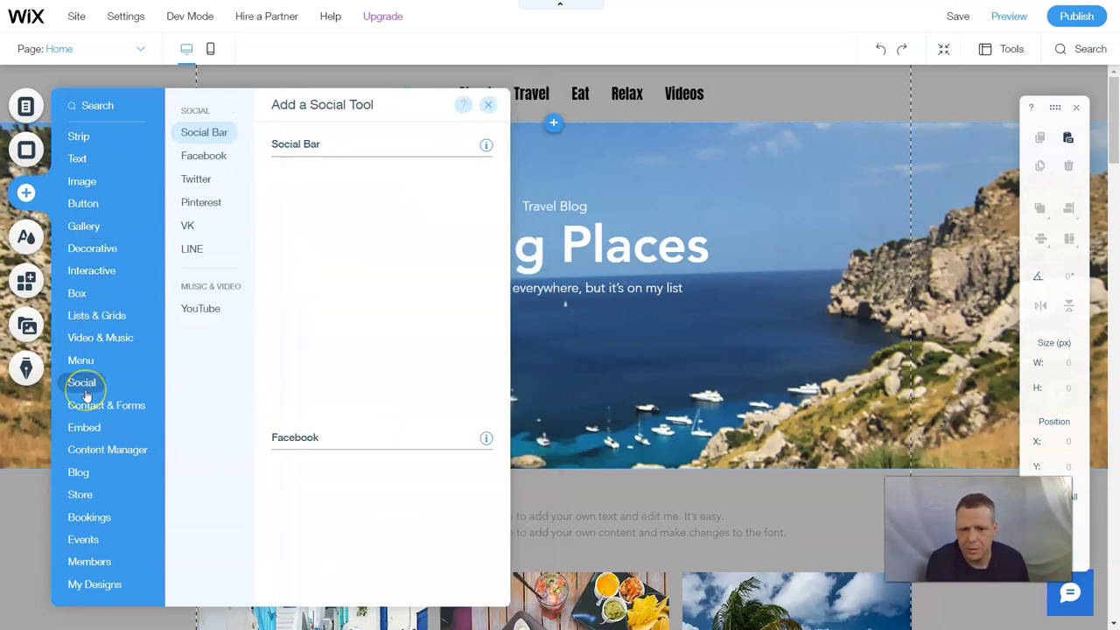
pyautogui.moveTo(324, 378); pyautogui.dragTo(830, 85)
pyautogui.moveTo(836, 167); pyautogui.dragTo(836, 166)
# Step: Widen the header's site search bar to 247 px and apply the dark Search Site preset design
pyautogui.click(248, 83)
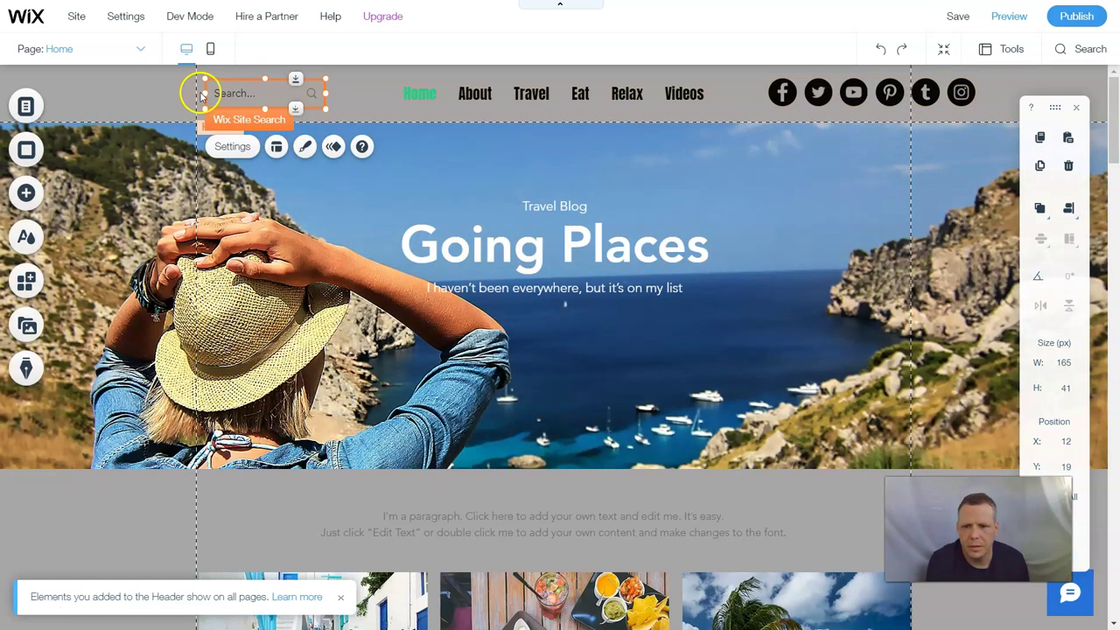
pyautogui.moveTo(180, 89); pyautogui.dragTo(145, 85)
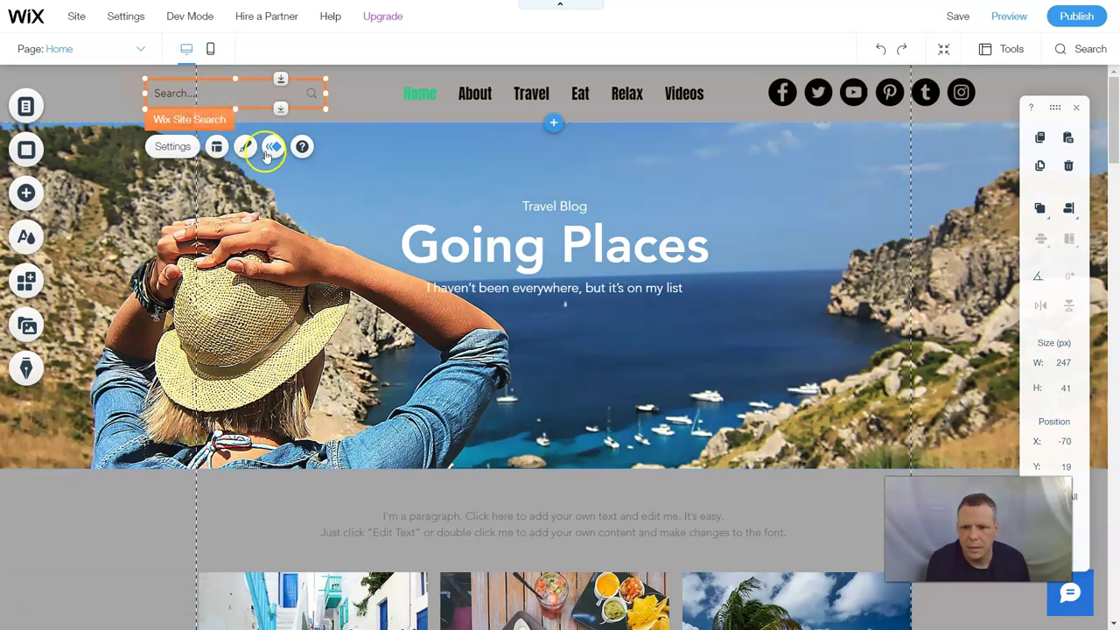
pyautogui.click(245, 147)
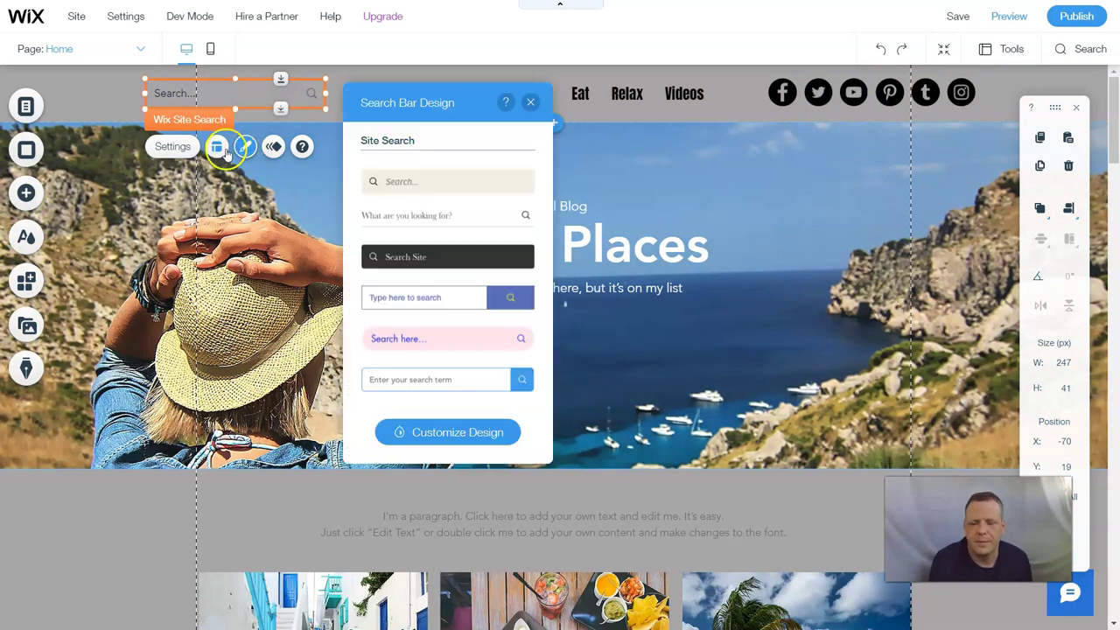
pyautogui.click(450, 256)
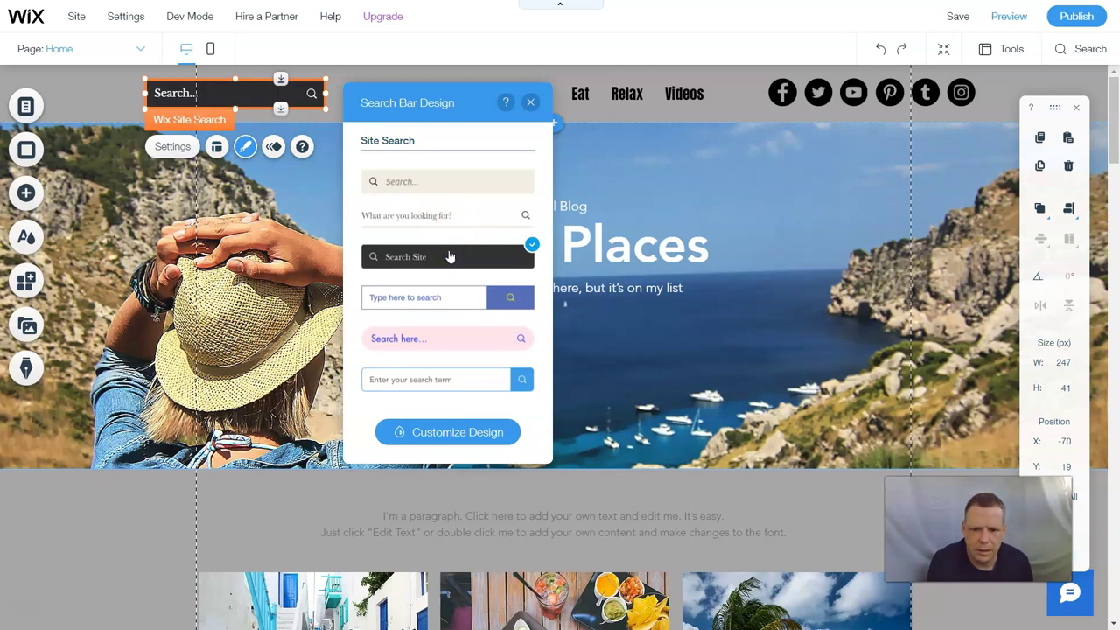
# Step: Customize the search bar's Regular design by setting its border color to the custom red #E30707
pyautogui.doubleClick(452, 384)
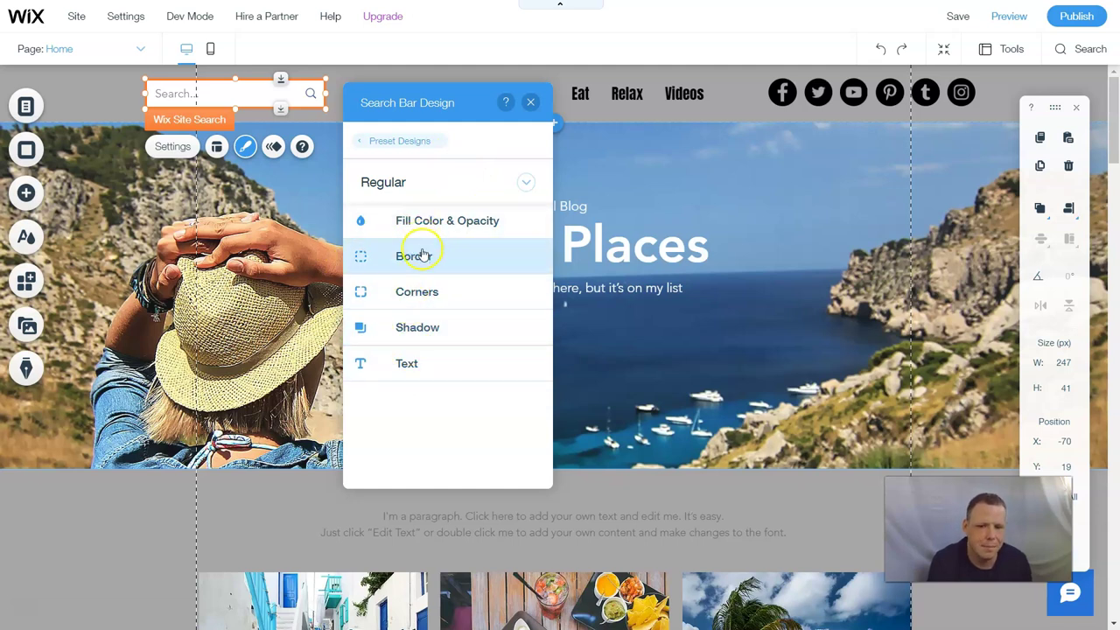
pyautogui.click(388, 274)
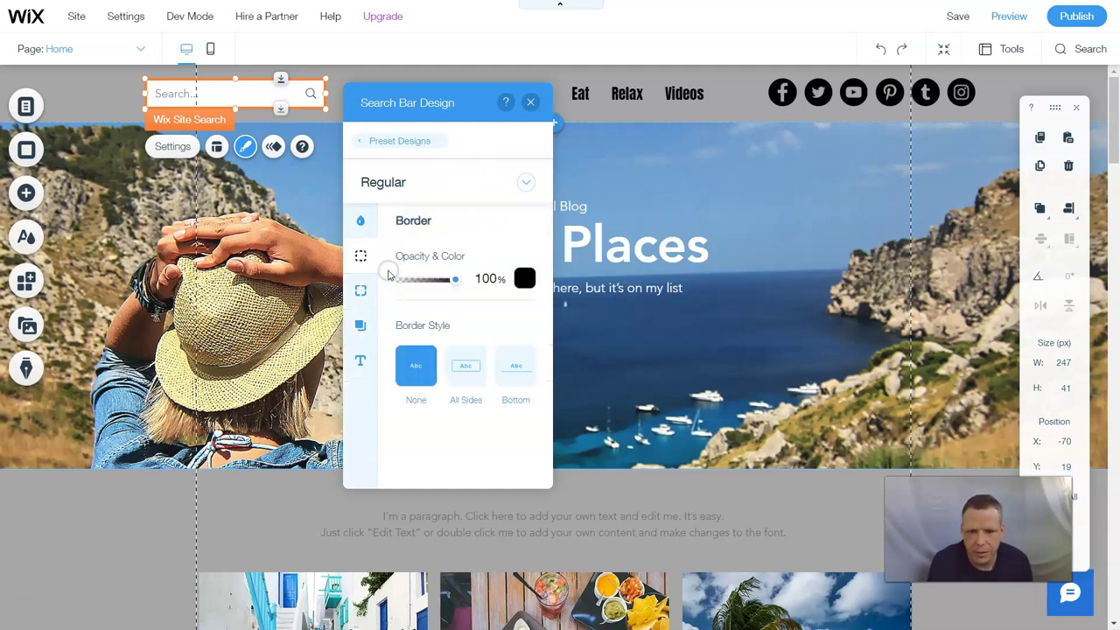
pyautogui.click(526, 280)
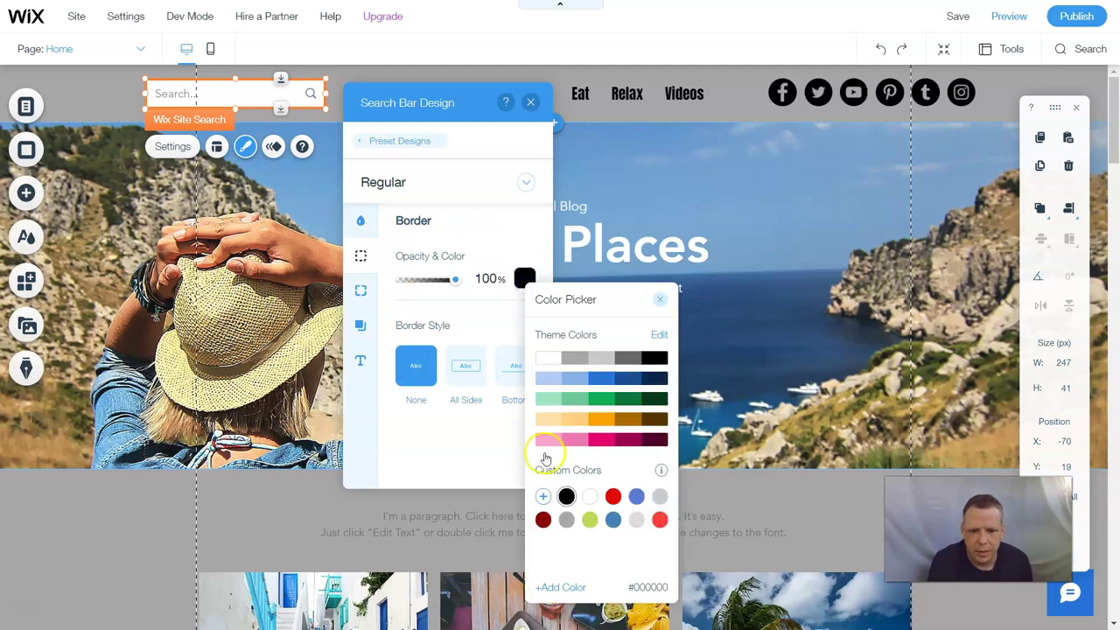
pyautogui.click(613, 497)
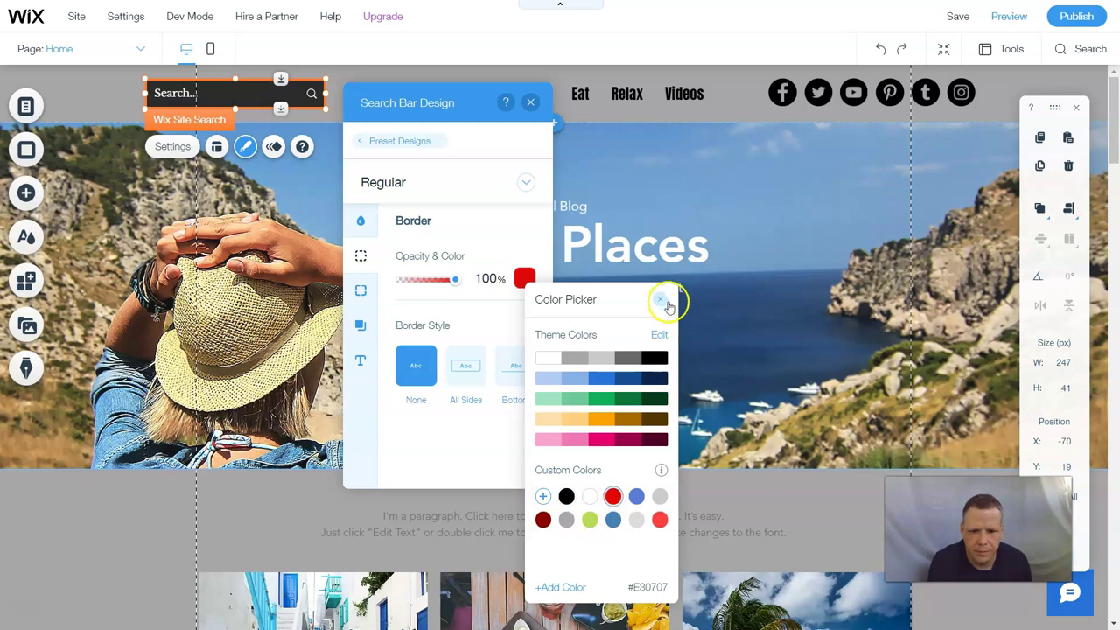
pyautogui.click(665, 302)
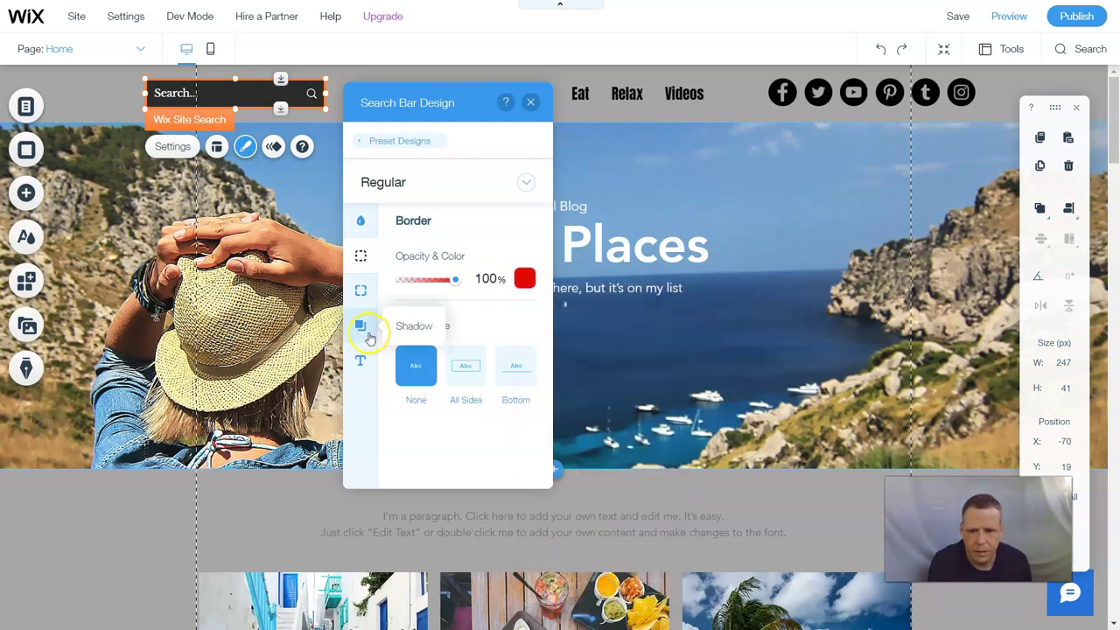
# Step: Change the font of the search bar's Regular text to Pacifica Condensed
pyautogui.click(368, 362)
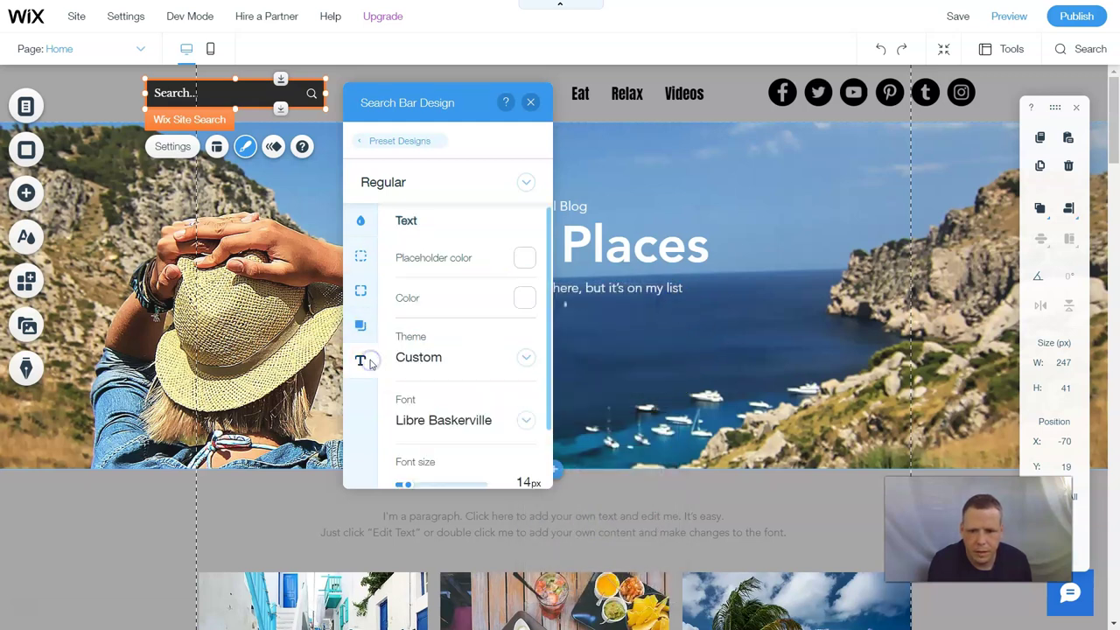
pyautogui.scroll(-2, 419, 348)
pyautogui.click(450, 351)
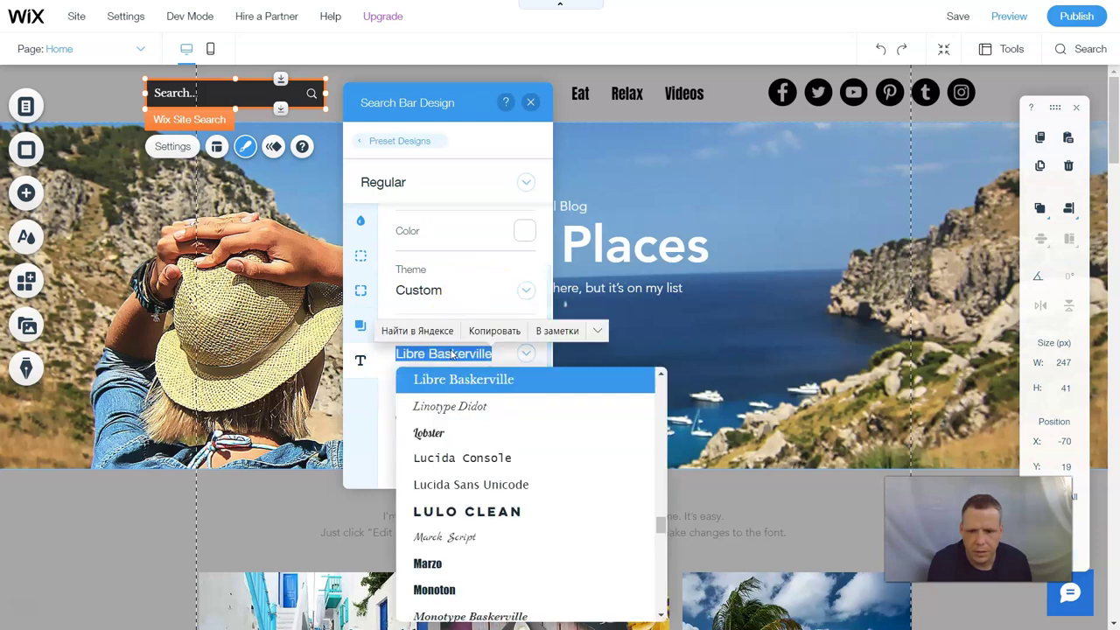
pyautogui.scroll(-5, 456, 493)
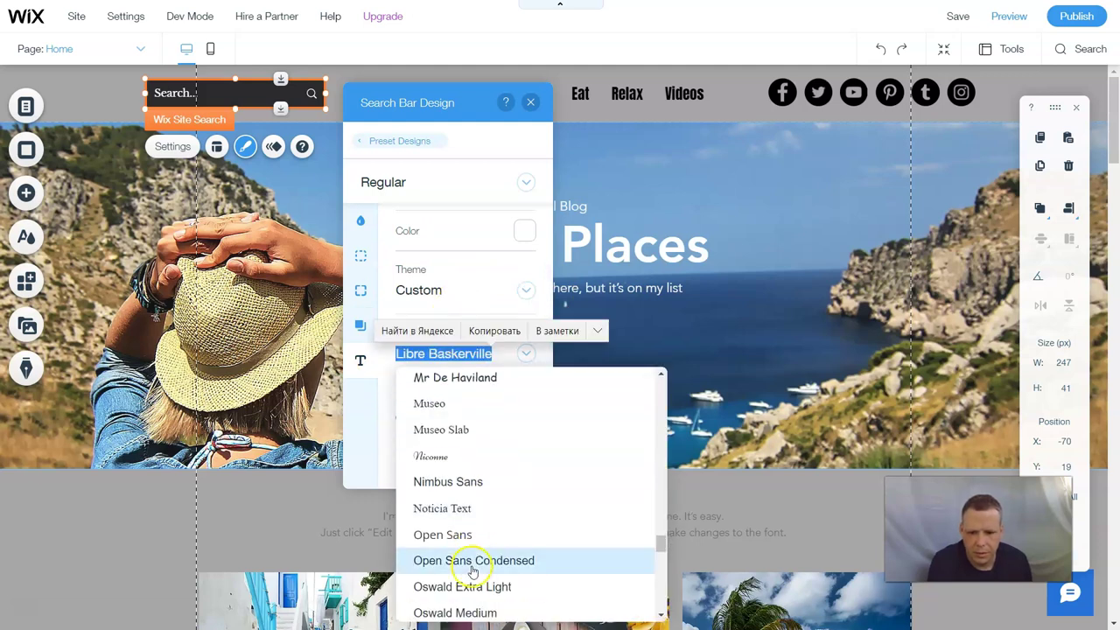
pyautogui.scroll(-1, 452, 598)
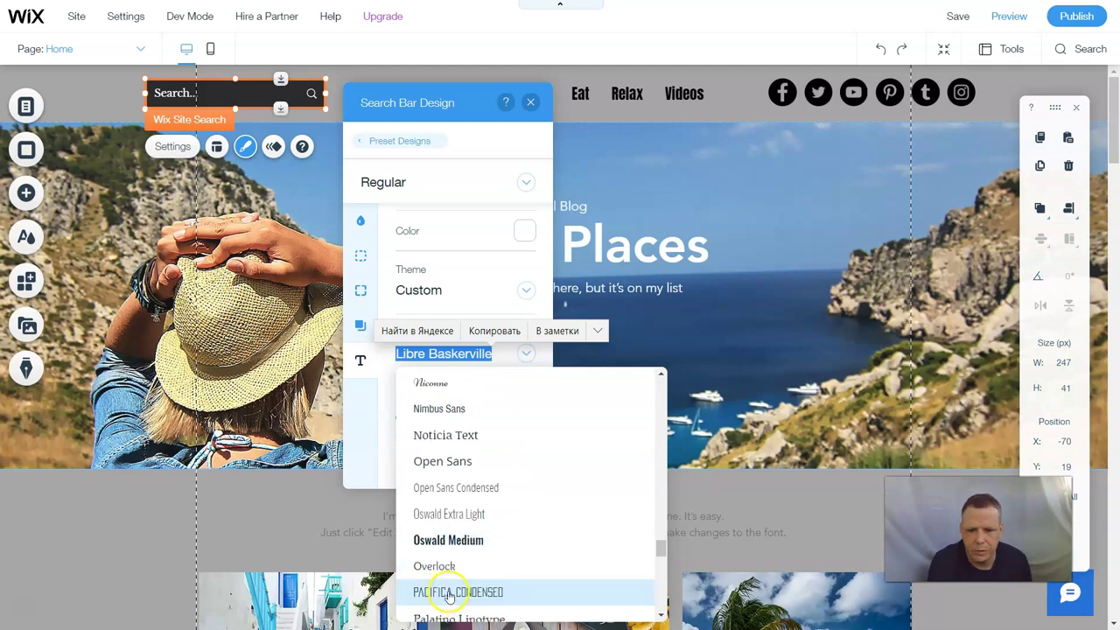
pyautogui.click(448, 594)
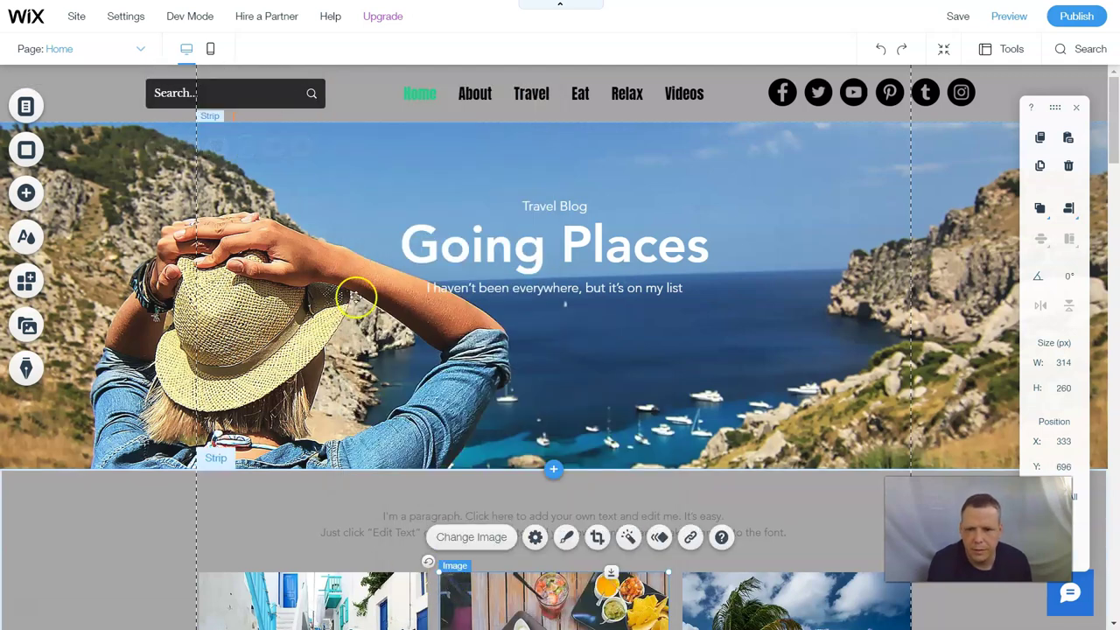
# Step: Customize the search bar's Hover design by setting the input field's background to the custom red #E30707
pyautogui.click(240, 88)
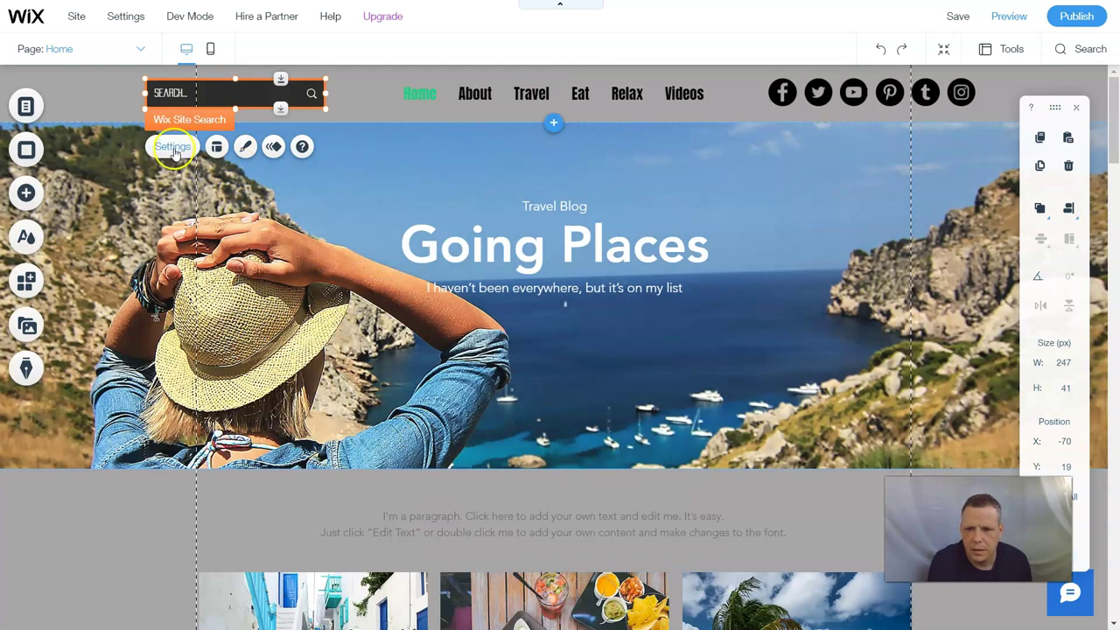
pyautogui.click(244, 146)
pyautogui.click(480, 371)
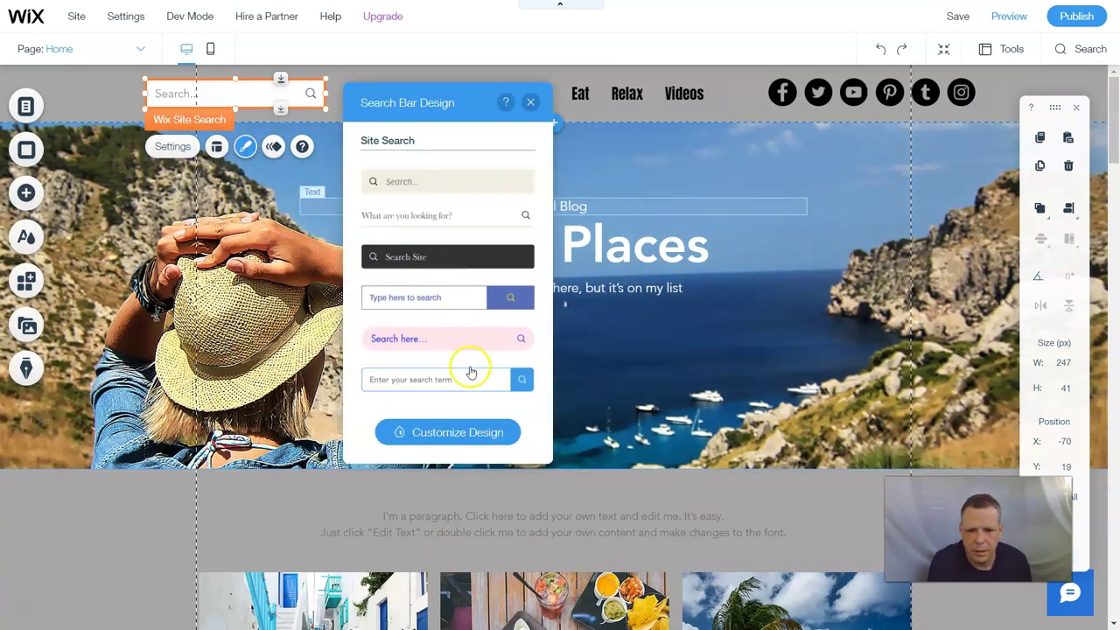
pyautogui.click(454, 431)
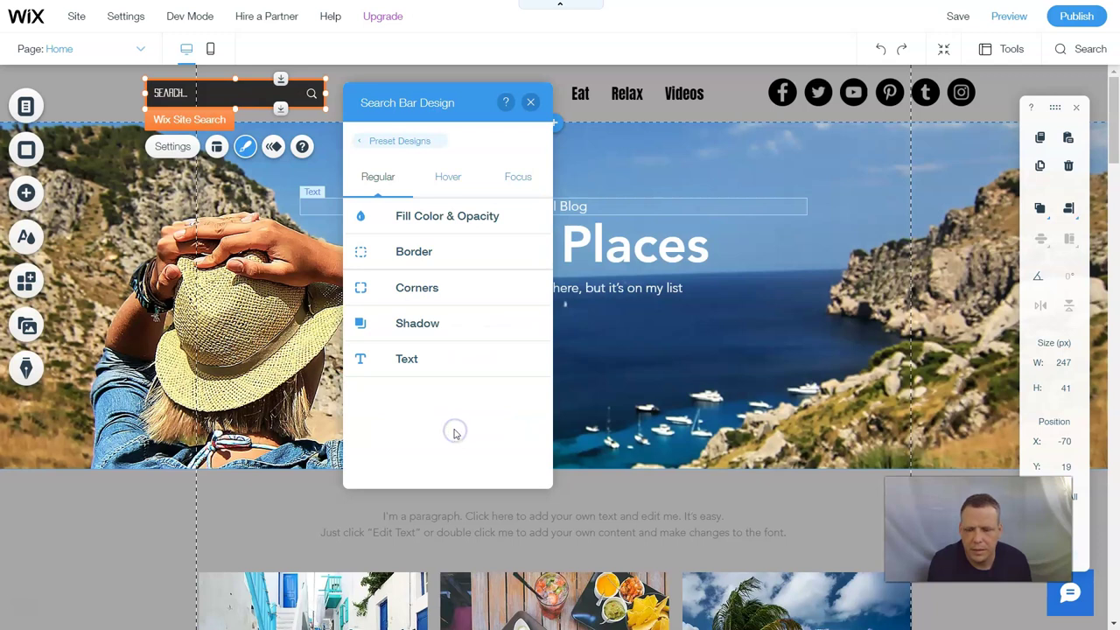
pyautogui.click(426, 296)
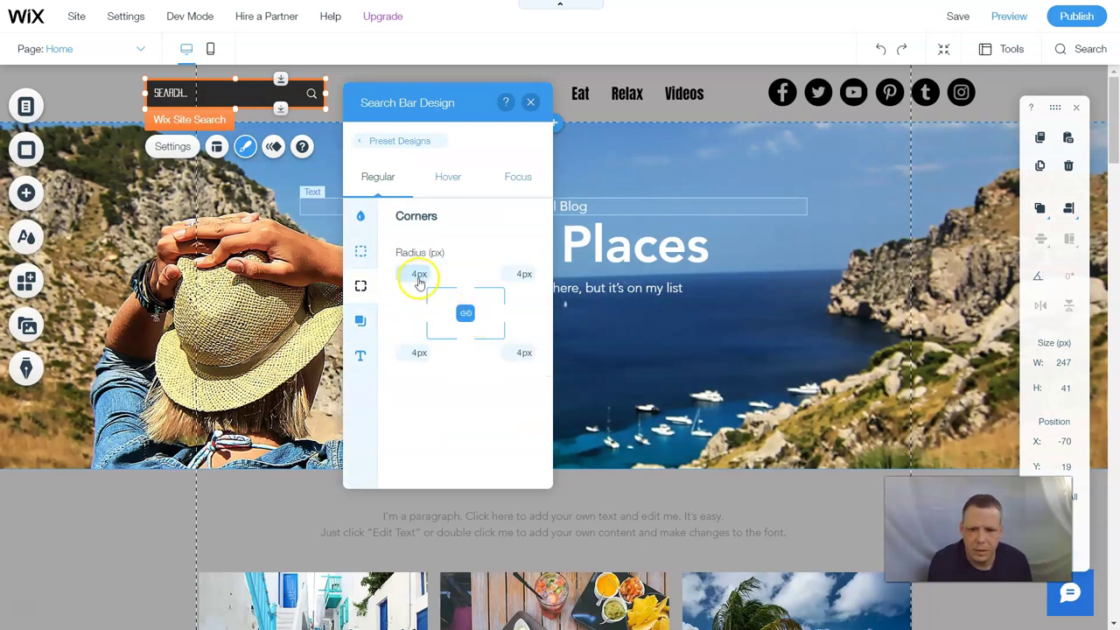
pyautogui.click(448, 178)
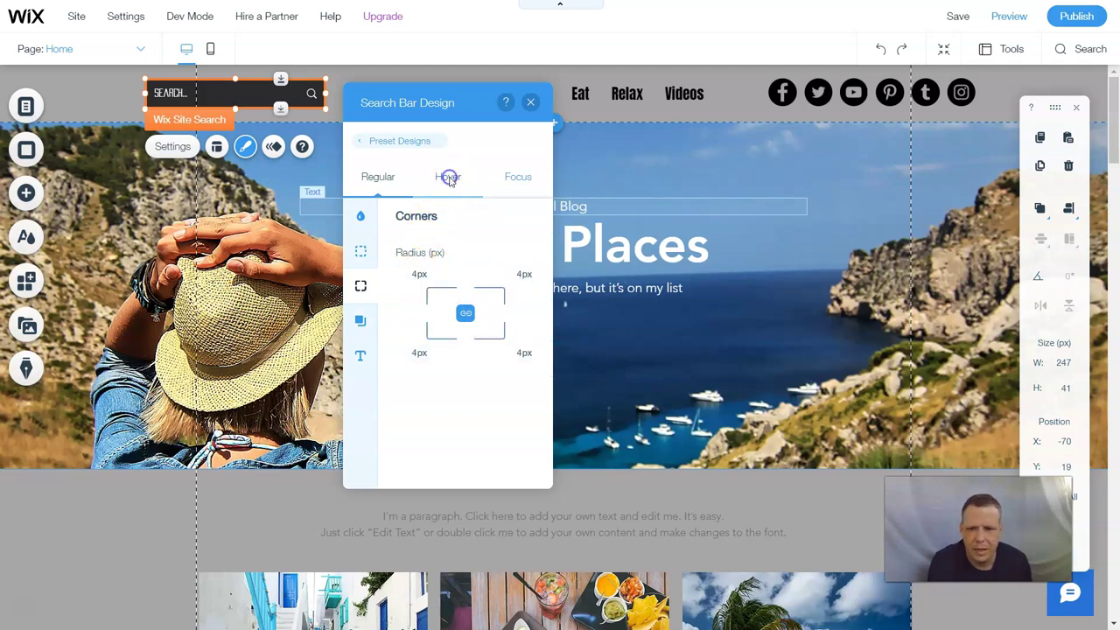
pyautogui.click(513, 178)
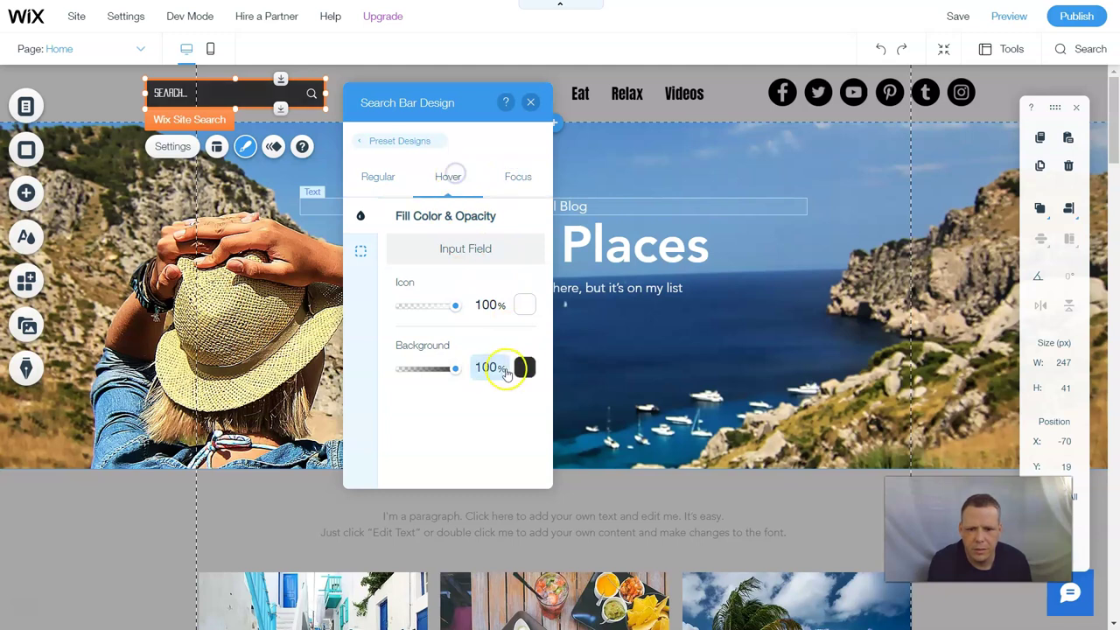
pyautogui.click(524, 367)
pyautogui.click(548, 445)
pyautogui.click(543, 546)
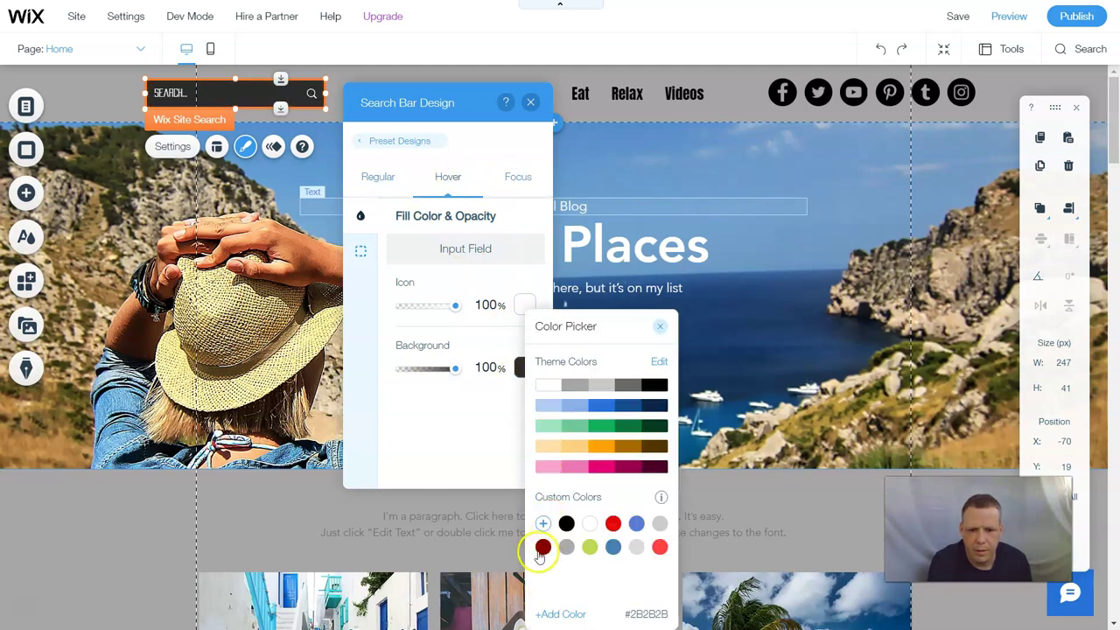
pyautogui.click(615, 525)
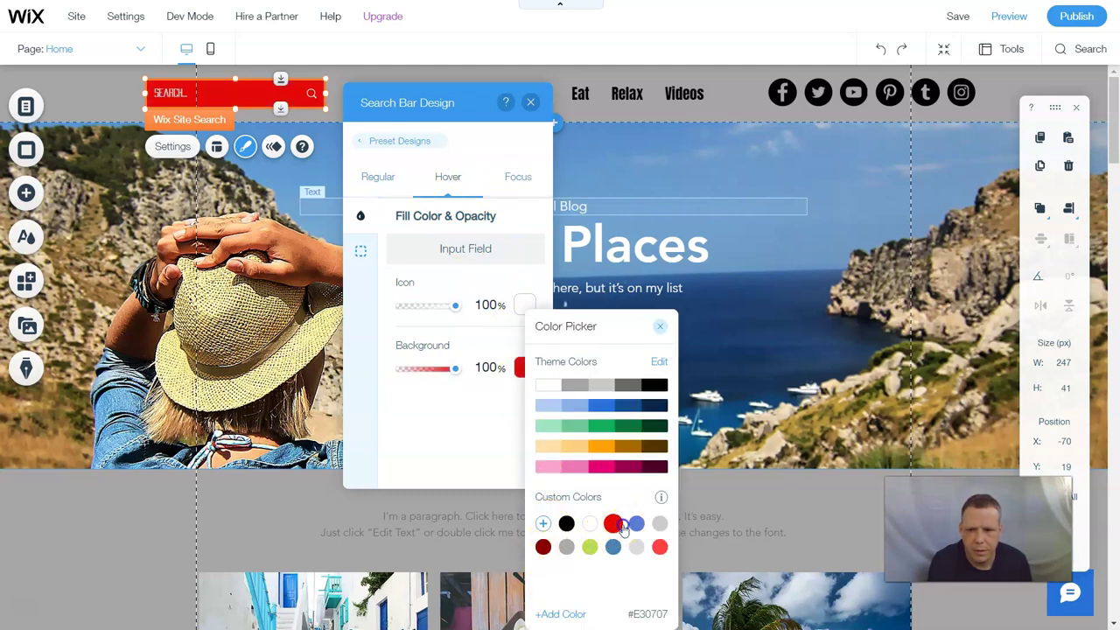
pyautogui.click(659, 330)
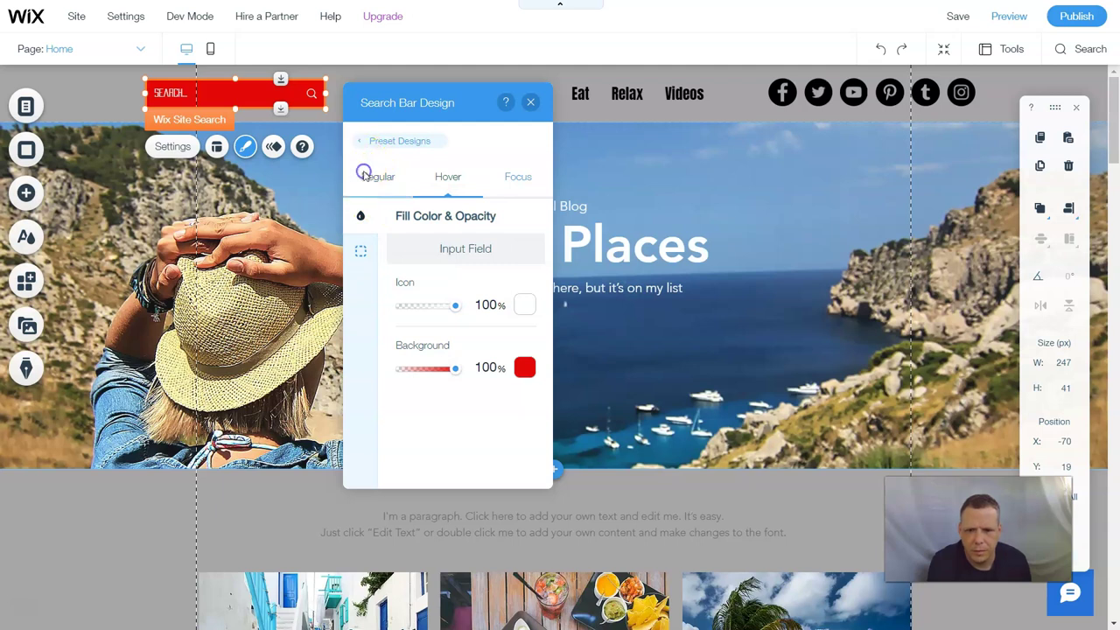
# Step: Make the search bar's Regular text bold and close its design settings
pyautogui.click(364, 173)
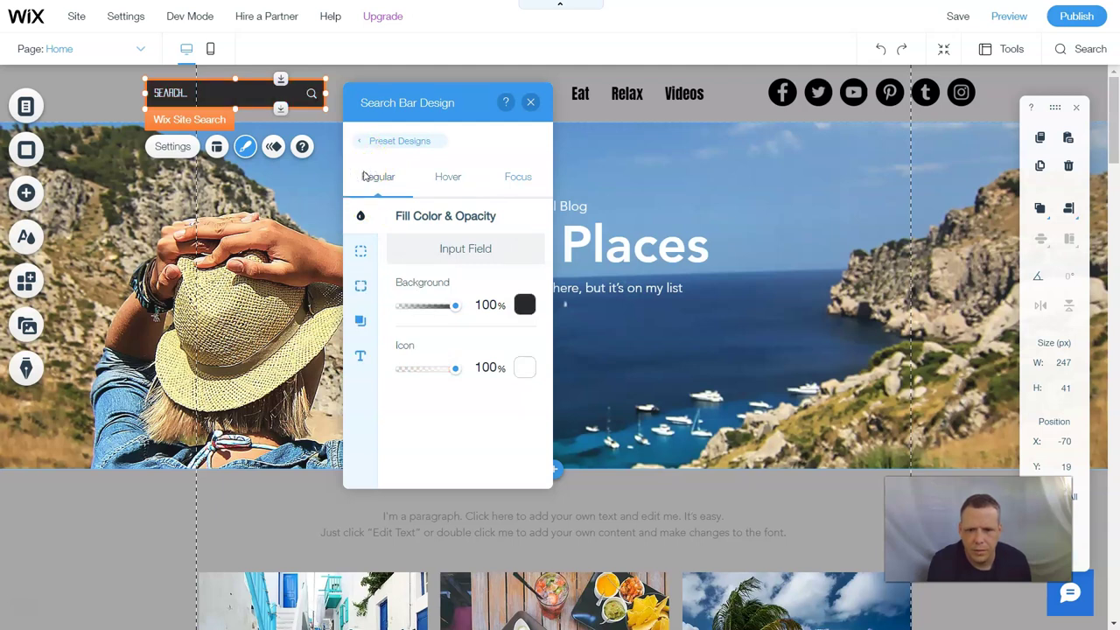
pyautogui.click(358, 359)
pyautogui.click(430, 179)
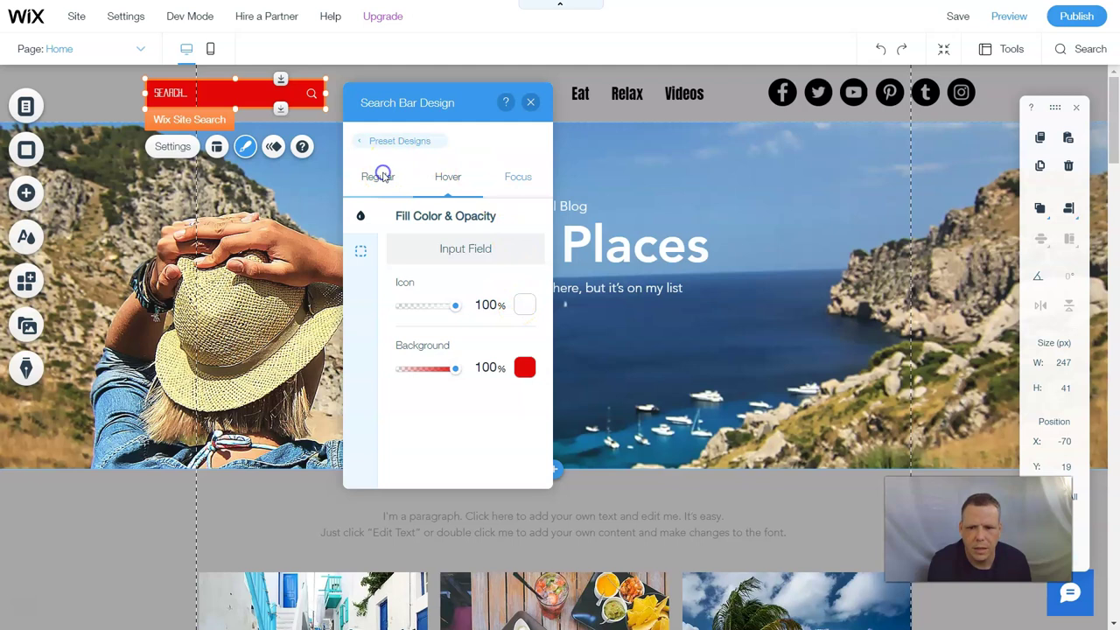
pyautogui.click(382, 176)
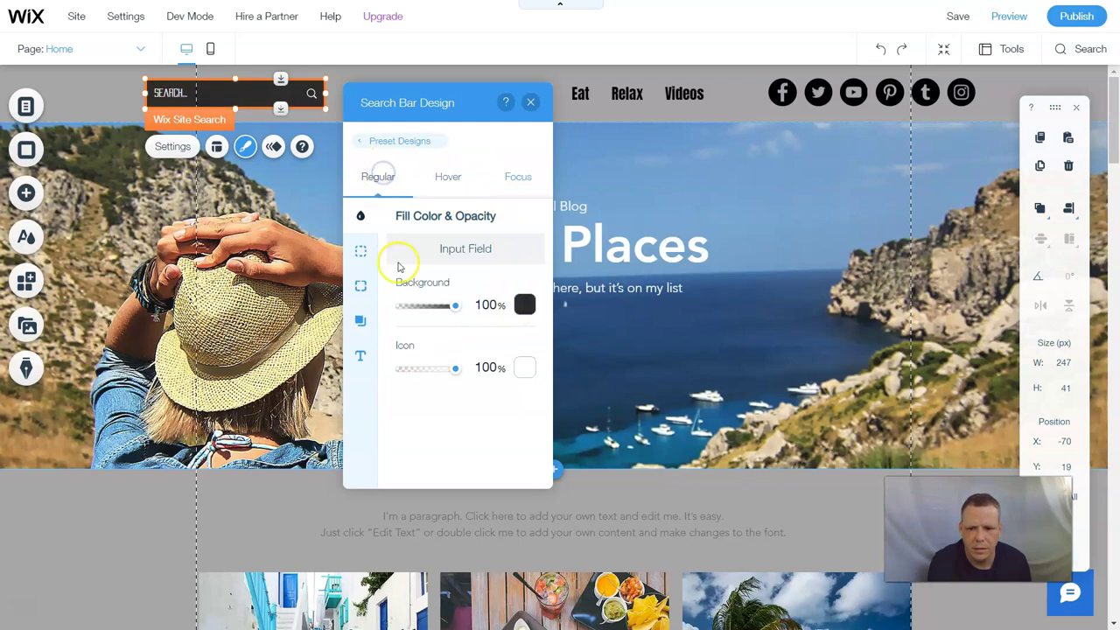
pyautogui.click(360, 355)
pyautogui.scroll(-2, 462, 333)
pyautogui.click(407, 463)
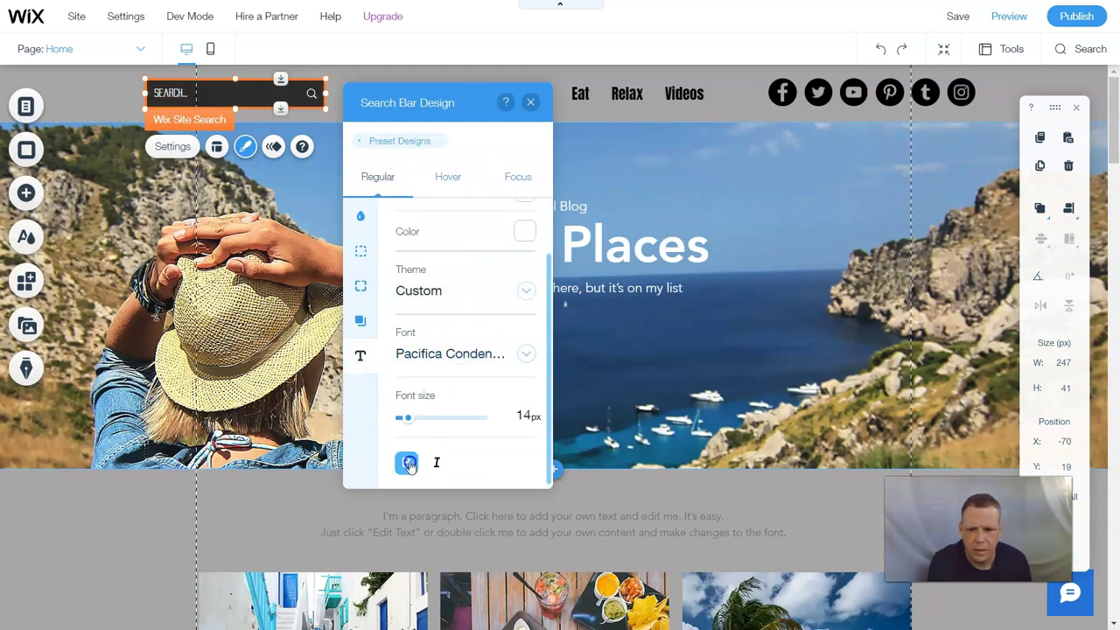
pyautogui.scroll(1, 456, 473)
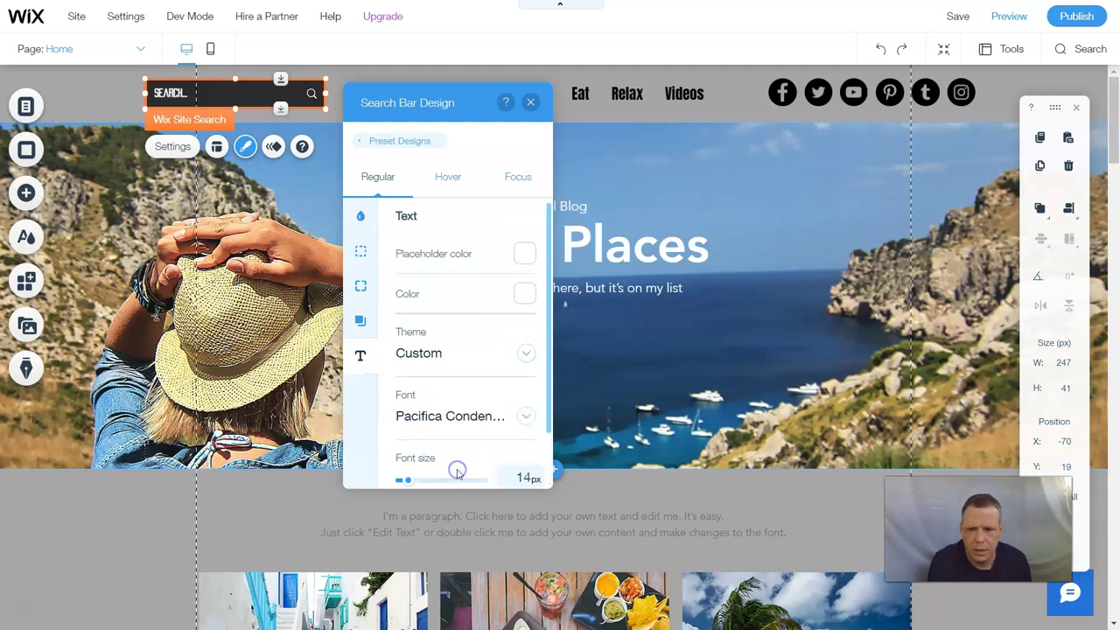
pyautogui.click(531, 103)
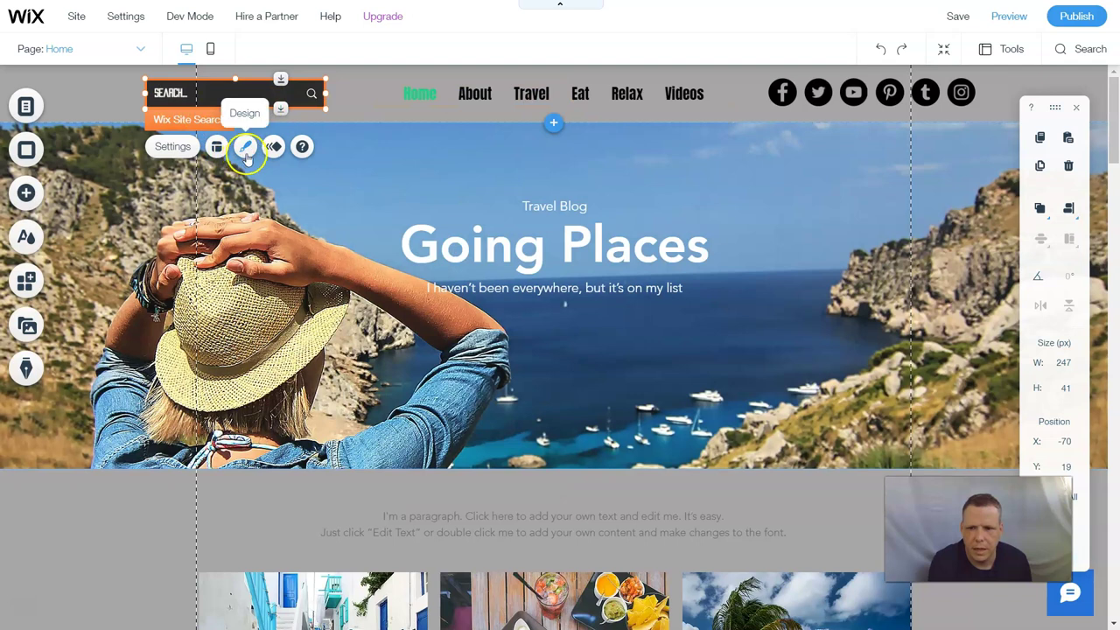
# Step: Set the input field background in the search bar's Focus design to the custom red #E30707
pyautogui.click(247, 149)
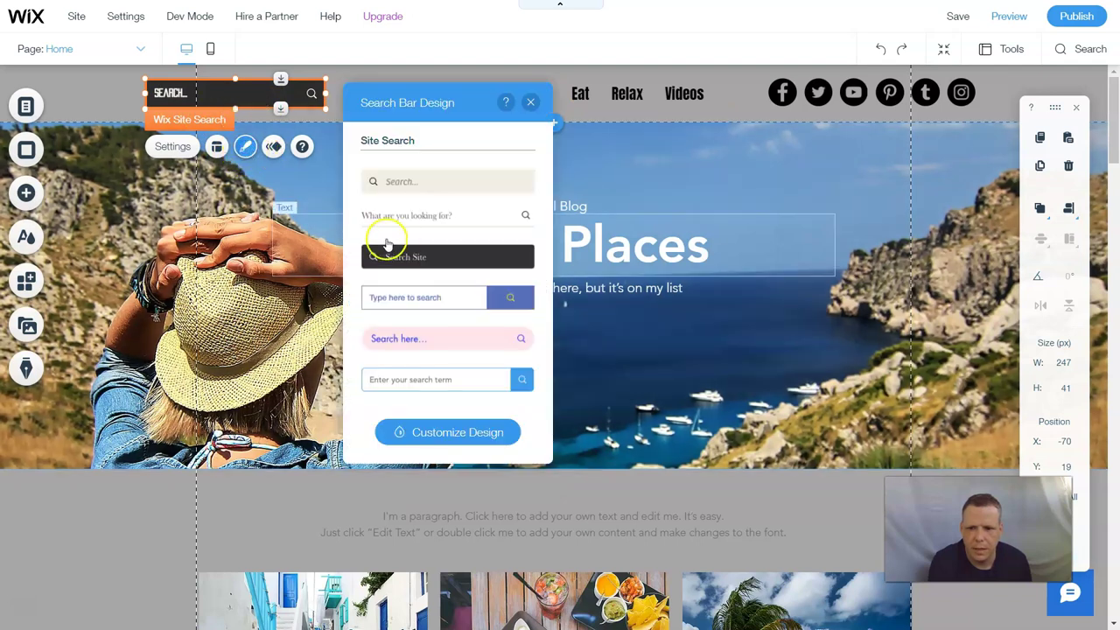
pyautogui.click(408, 341)
pyautogui.click(435, 431)
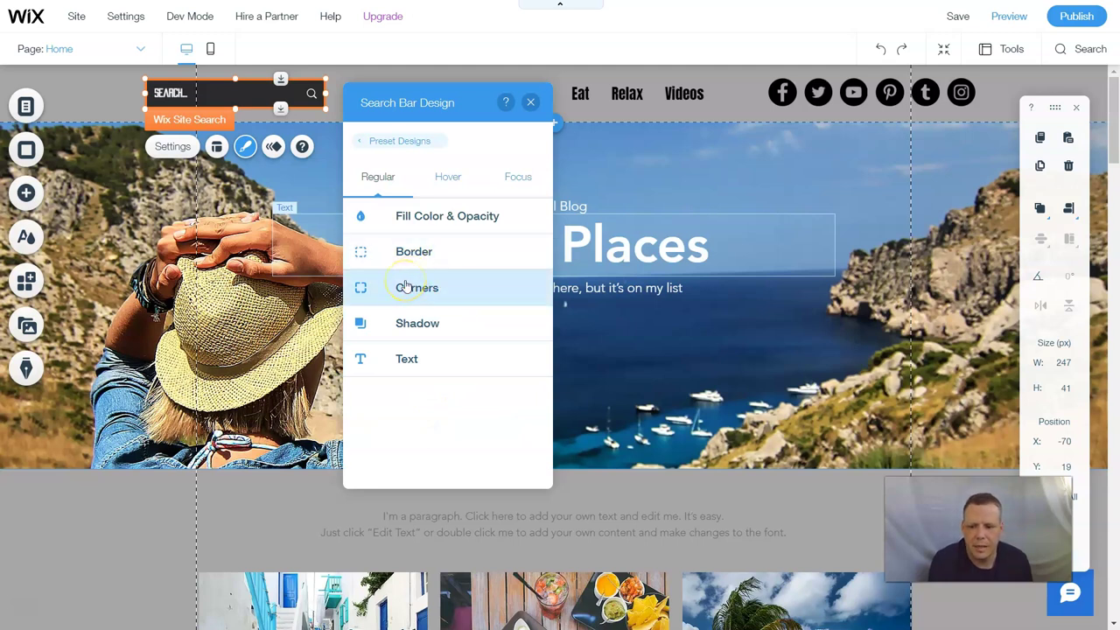
pyautogui.click(447, 189)
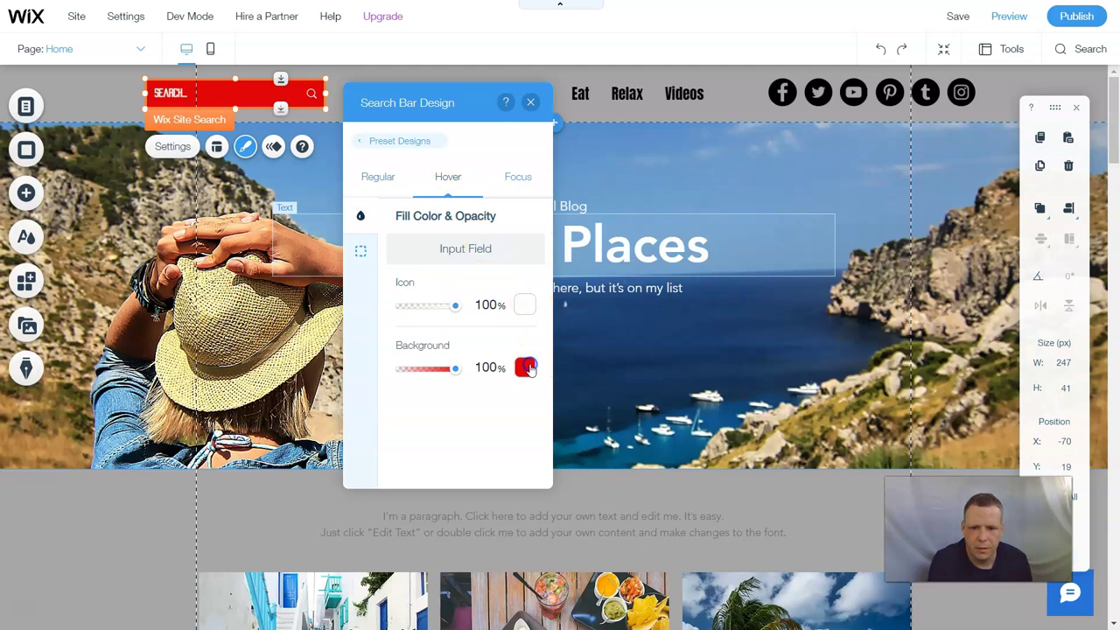
pyautogui.click(527, 368)
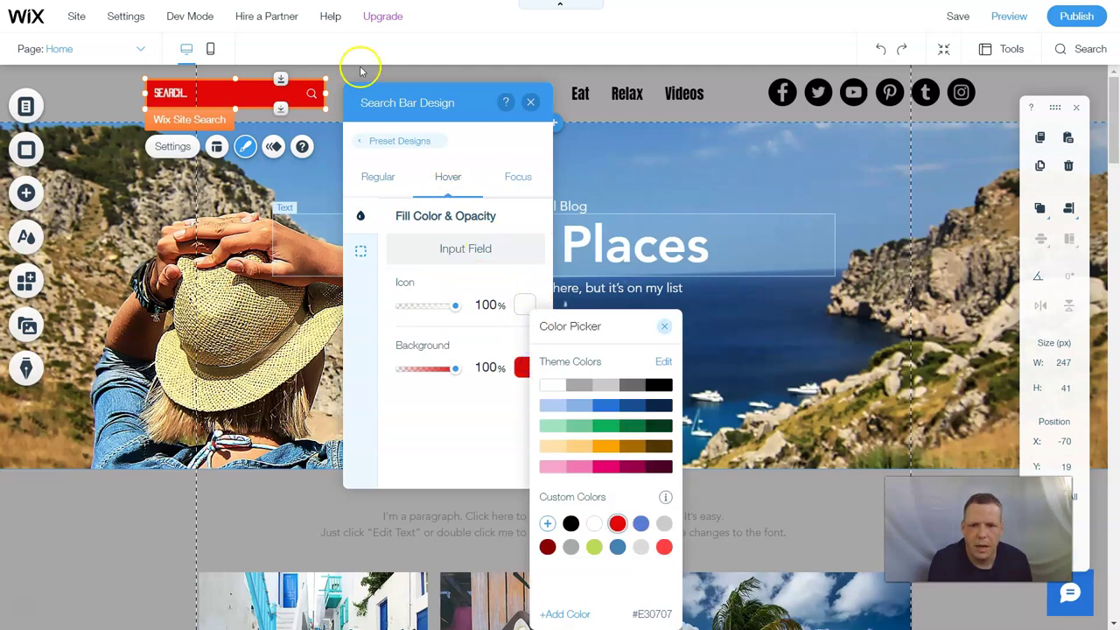
pyautogui.click(513, 178)
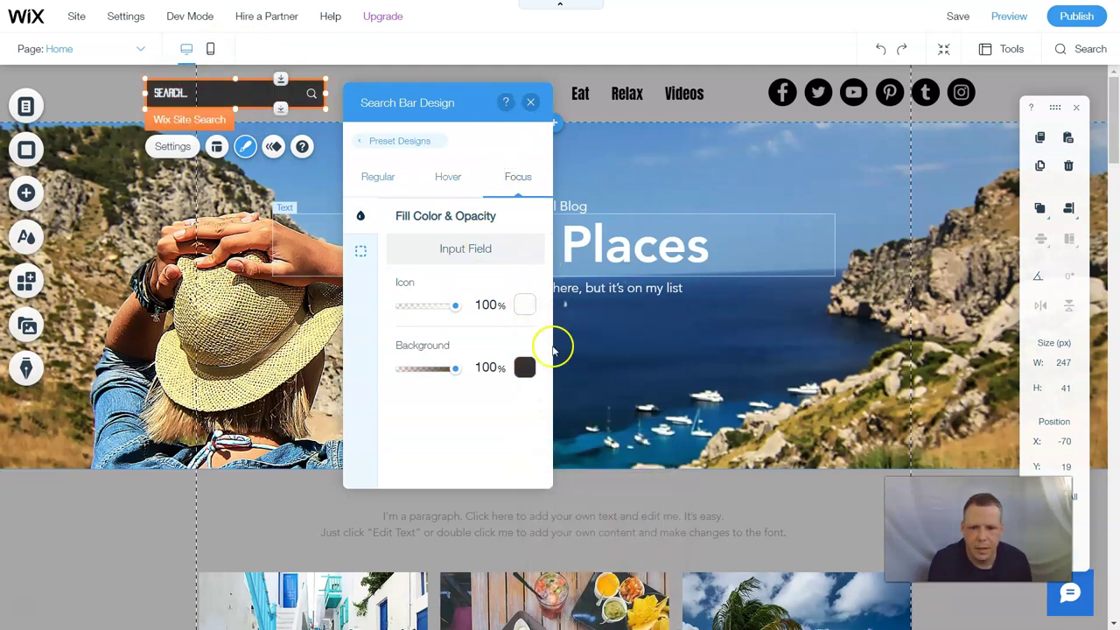
pyautogui.click(530, 371)
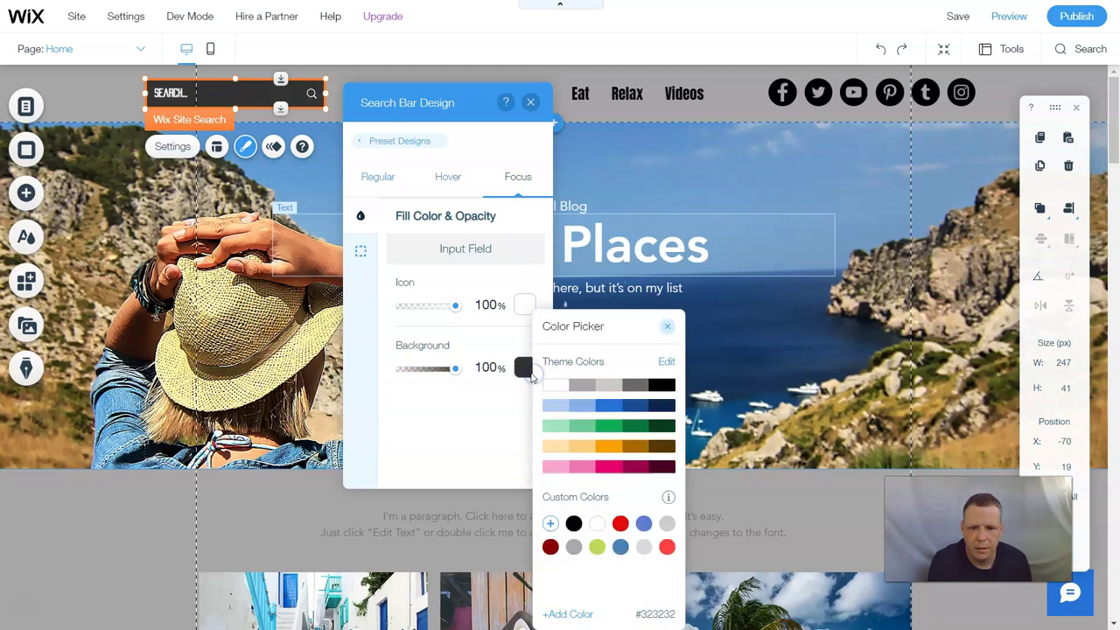
pyautogui.click(620, 523)
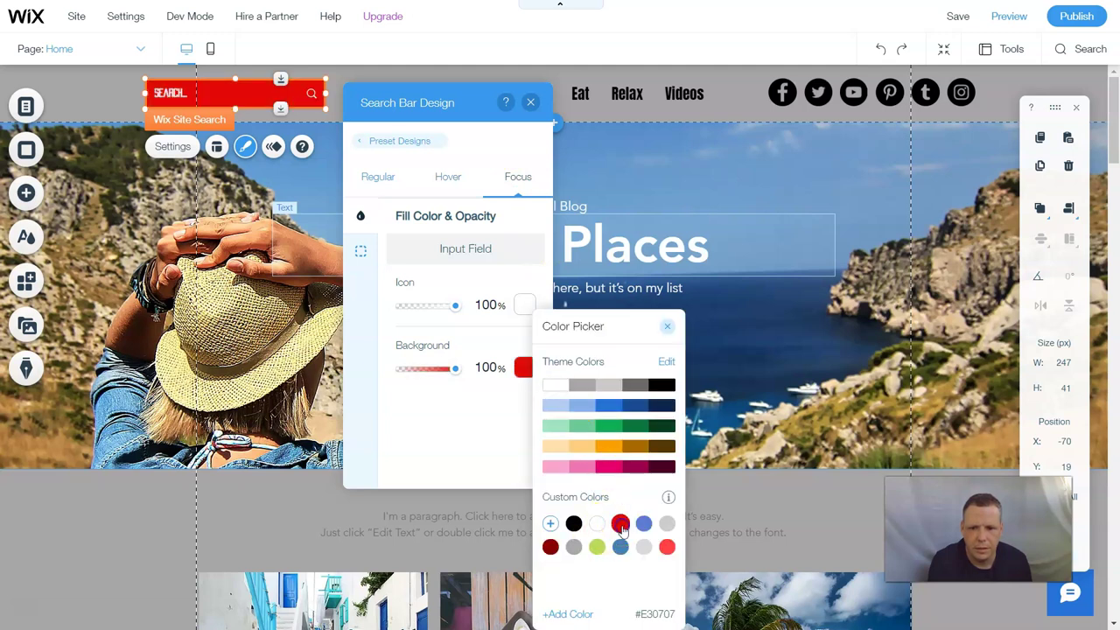
pyautogui.click(665, 325)
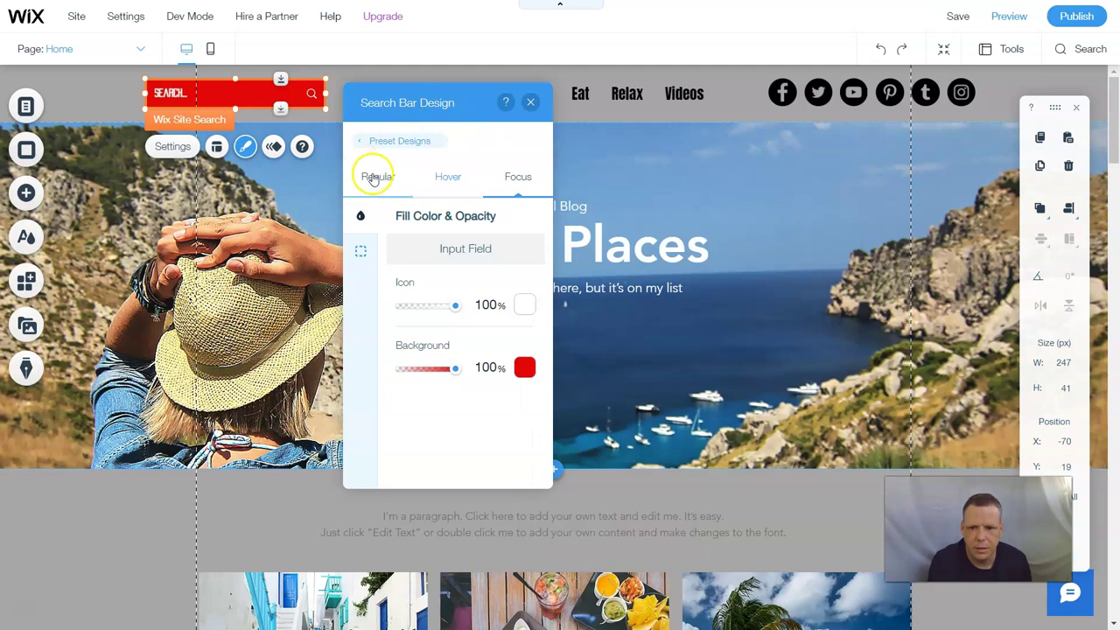
# Step: Set the search bar's Regular input field background to the custom red #E30707 and close its design settings
pyautogui.click(373, 176)
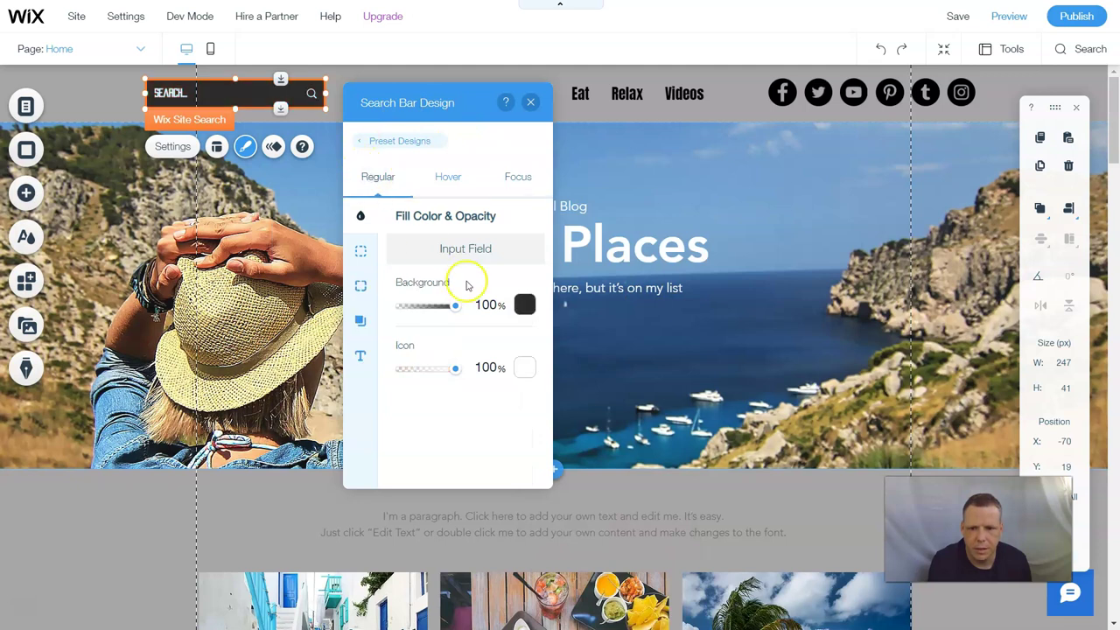
pyautogui.click(525, 306)
pyautogui.click(615, 523)
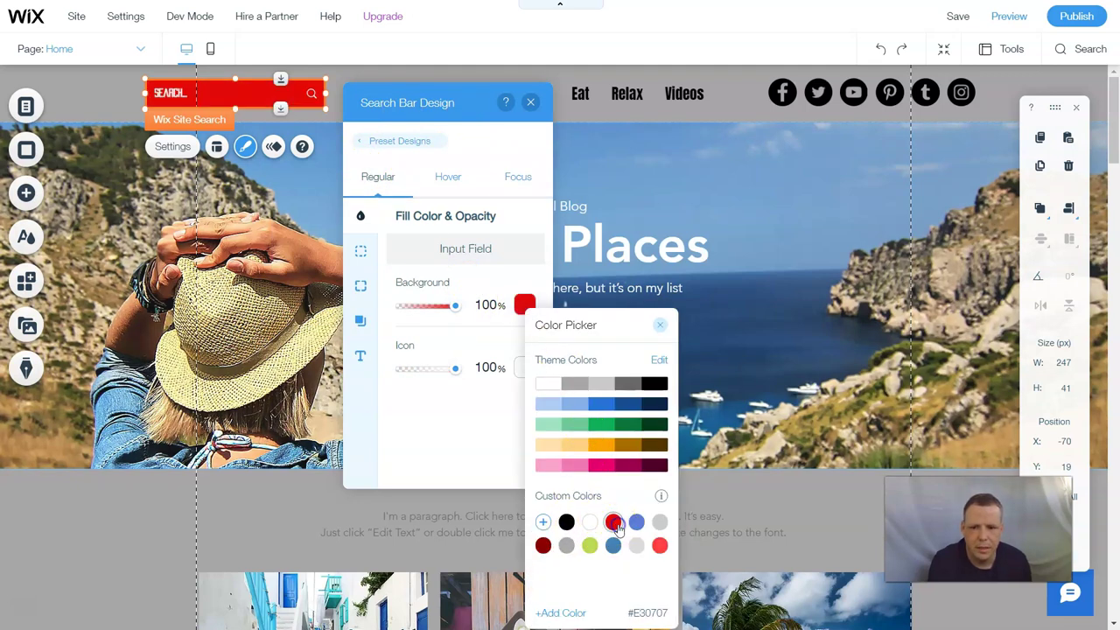
pyautogui.click(664, 327)
pyautogui.click(530, 103)
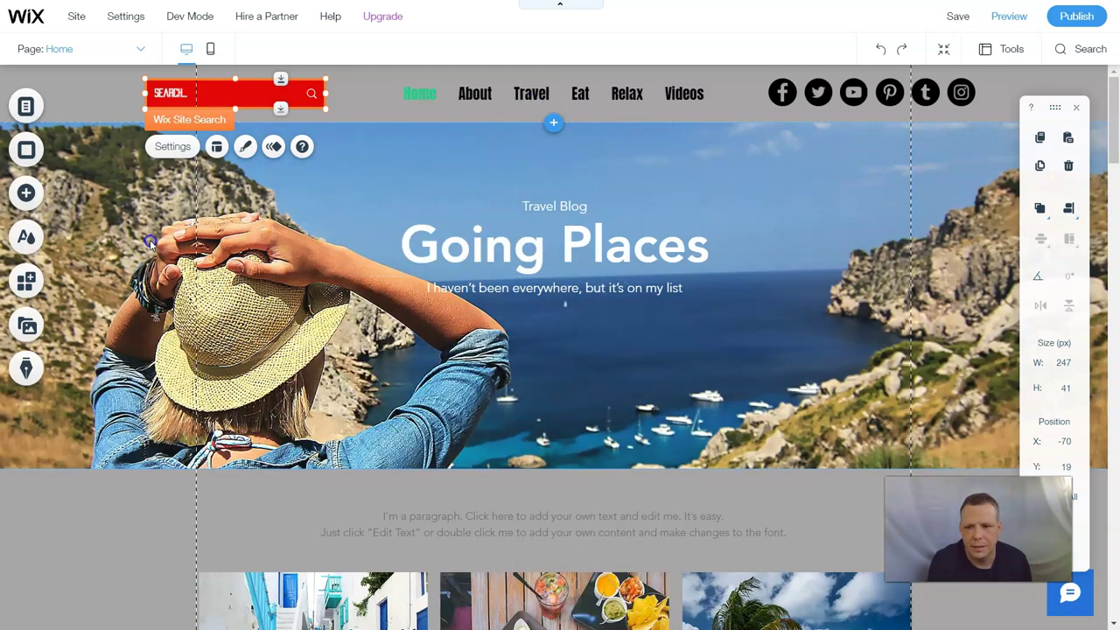
# Step: Apply the Fly-In animation to the header's site search bar, then select the horizontal navigation menu
pyautogui.click(334, 164)
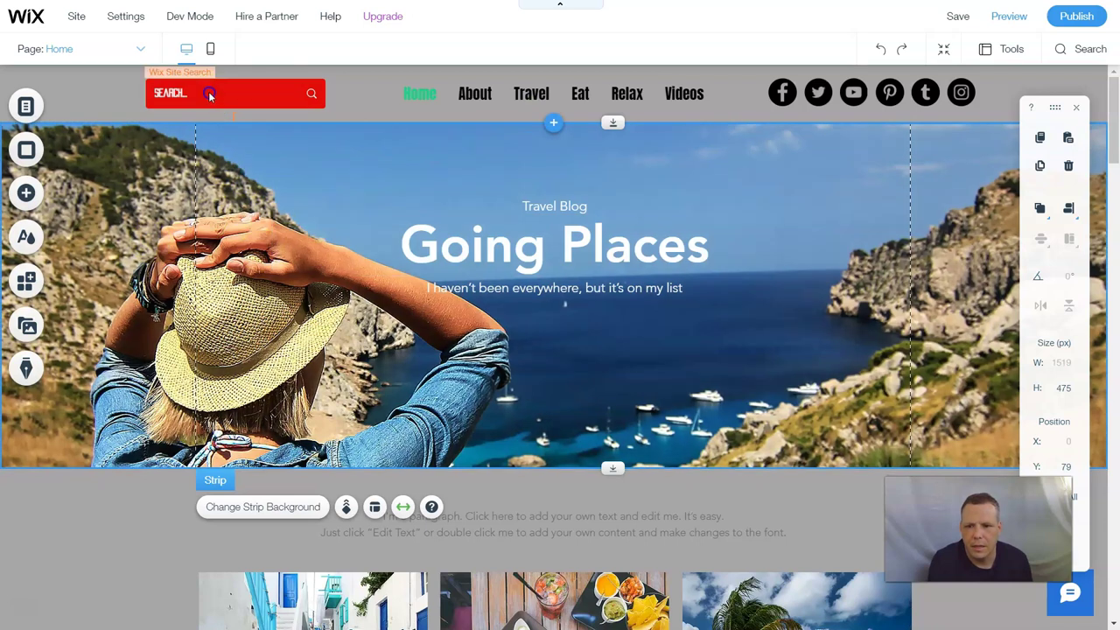
pyautogui.click(212, 94)
pyautogui.click(274, 147)
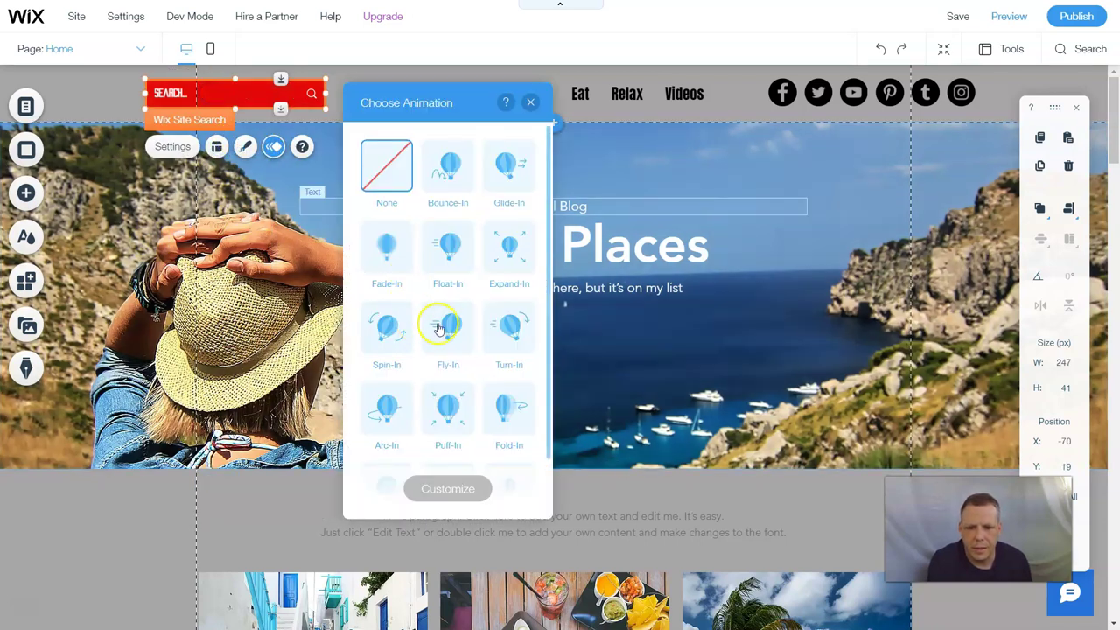
pyautogui.click(444, 327)
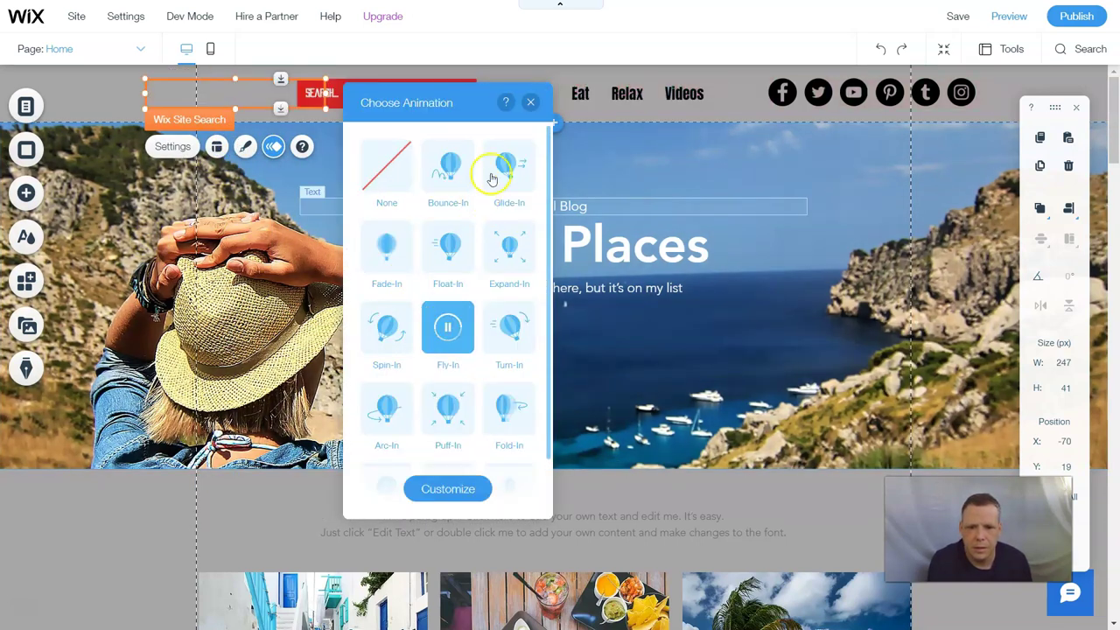
pyautogui.click(531, 103)
pyautogui.click(657, 95)
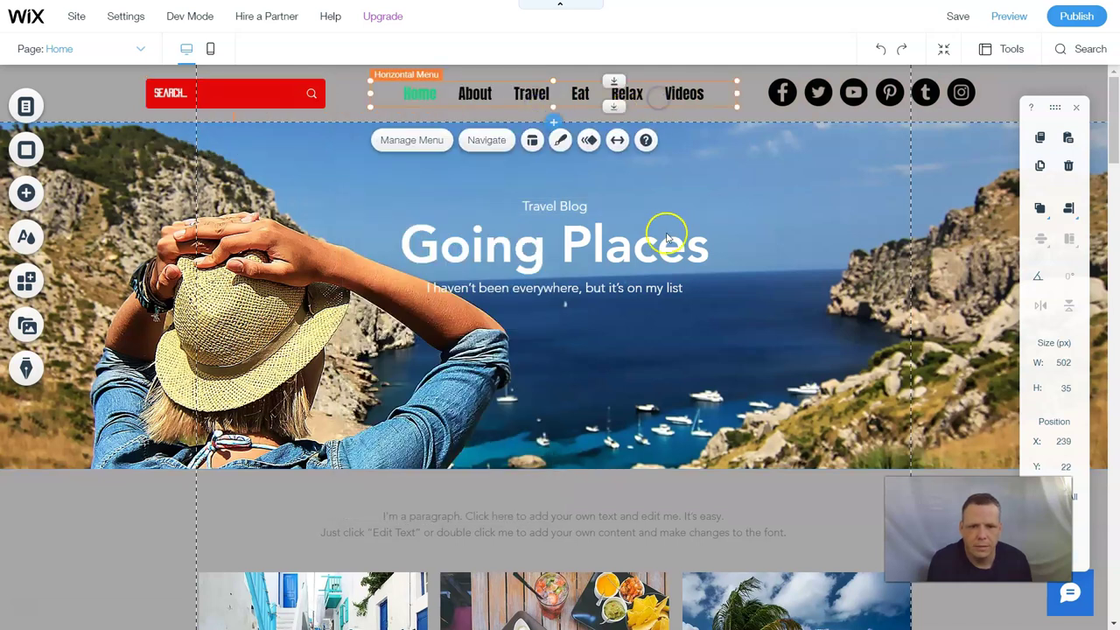
# Step: Apply the Arc-In animation to the header's horizontal navigation menu and close the animation choices
pyautogui.click(587, 141)
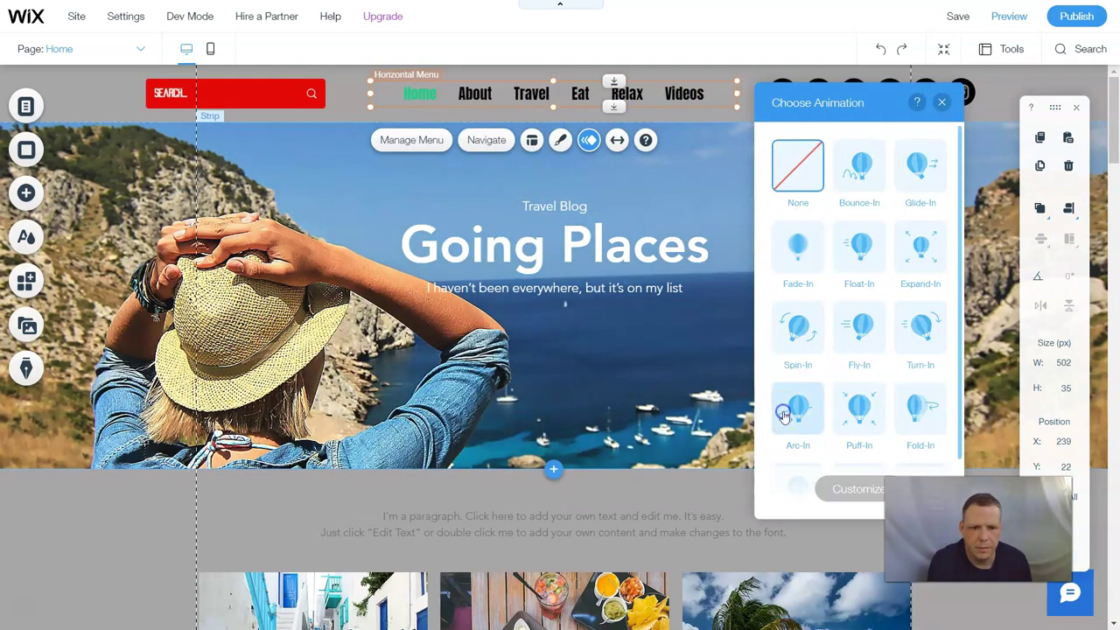
pyautogui.click(796, 409)
pyautogui.click(941, 102)
# Step: Apply the Puff-In animation to the header's social bar
pyautogui.click(957, 94)
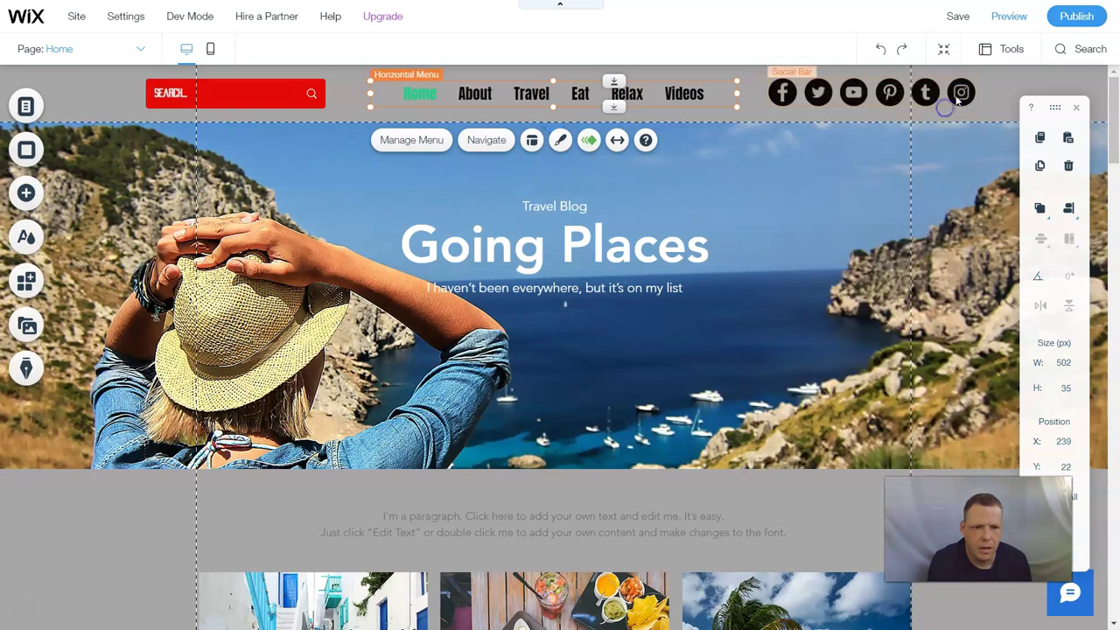
pyautogui.click(901, 139)
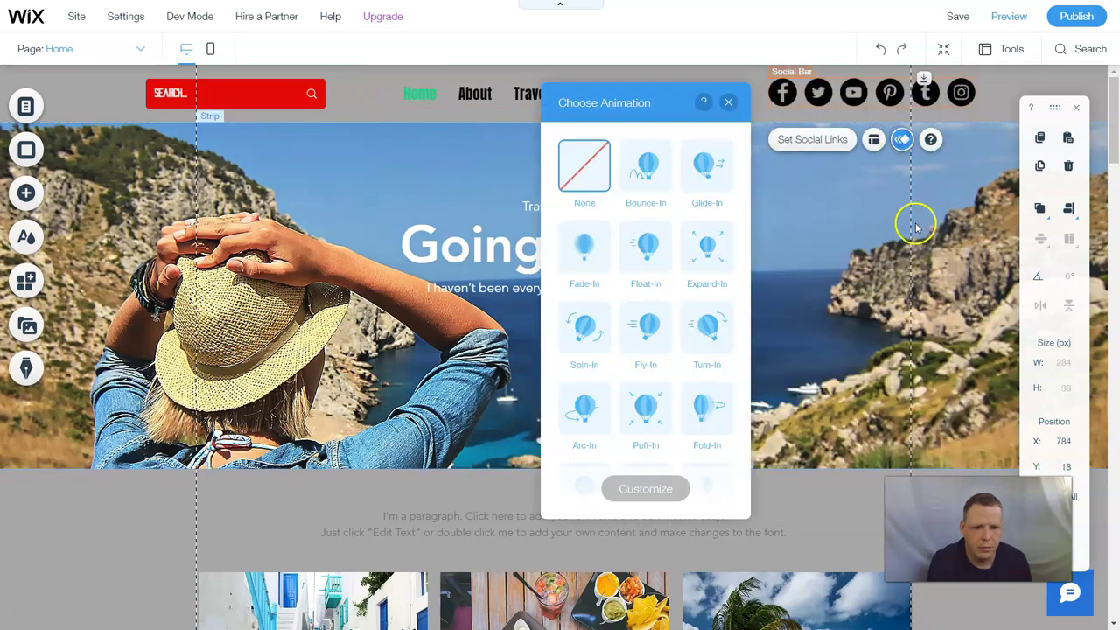
pyautogui.click(646, 411)
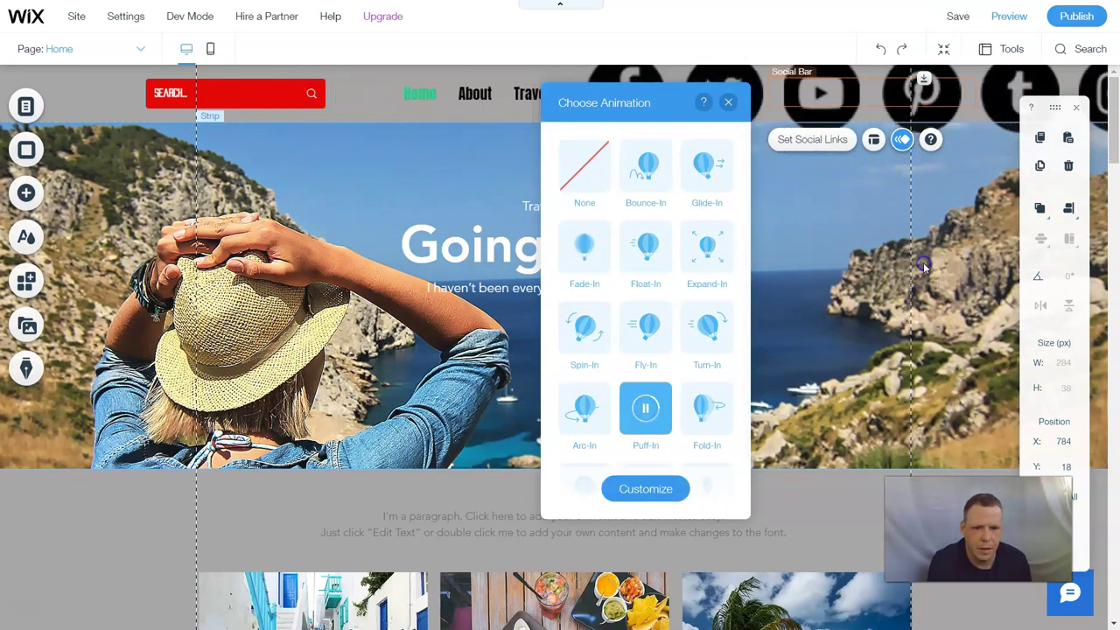
pyautogui.click(865, 285)
pyautogui.doubleClick(760, 289)
pyautogui.scroll(-3, 705, 228)
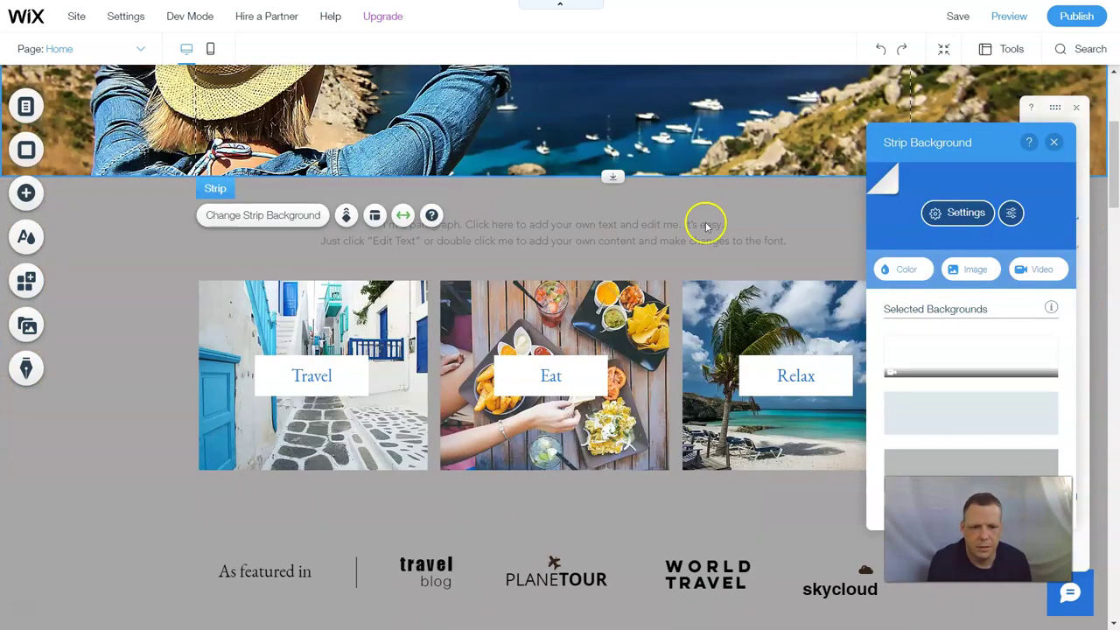
pyautogui.click(1054, 142)
pyautogui.scroll(-2, 716, 189)
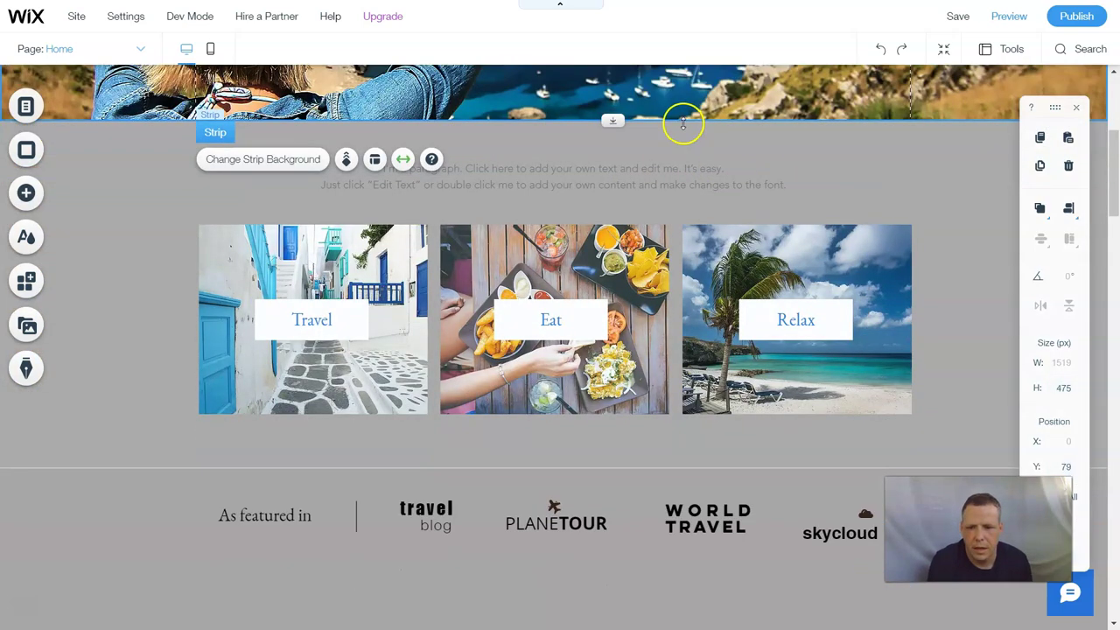
# Step: Open the About page for editing from the site's main pages and close the page list
pyautogui.click(58, 108)
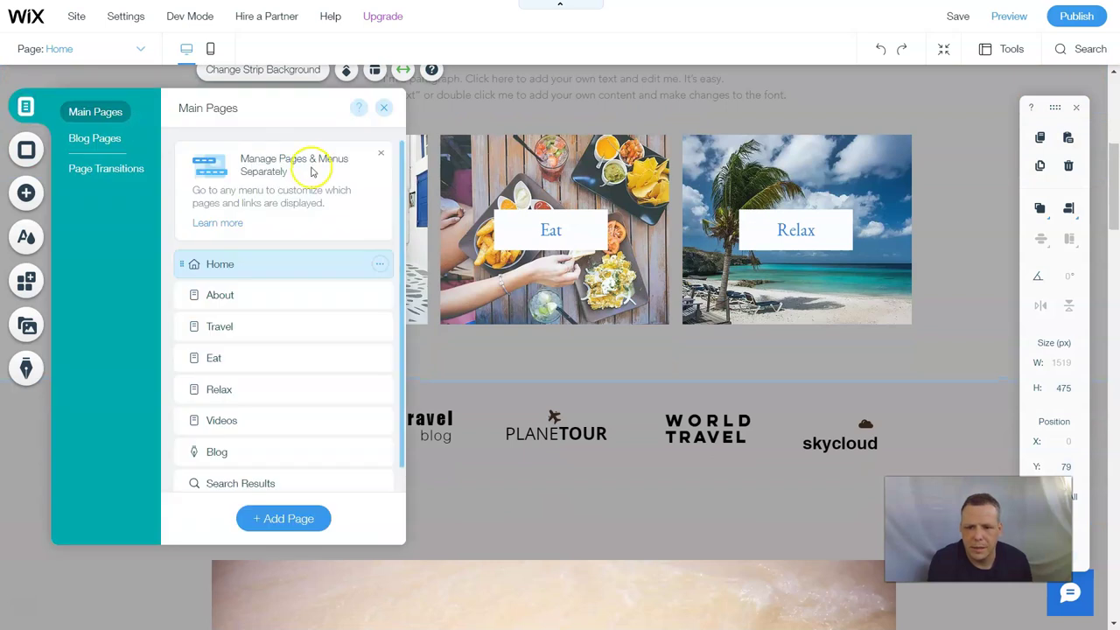
pyautogui.click(210, 294)
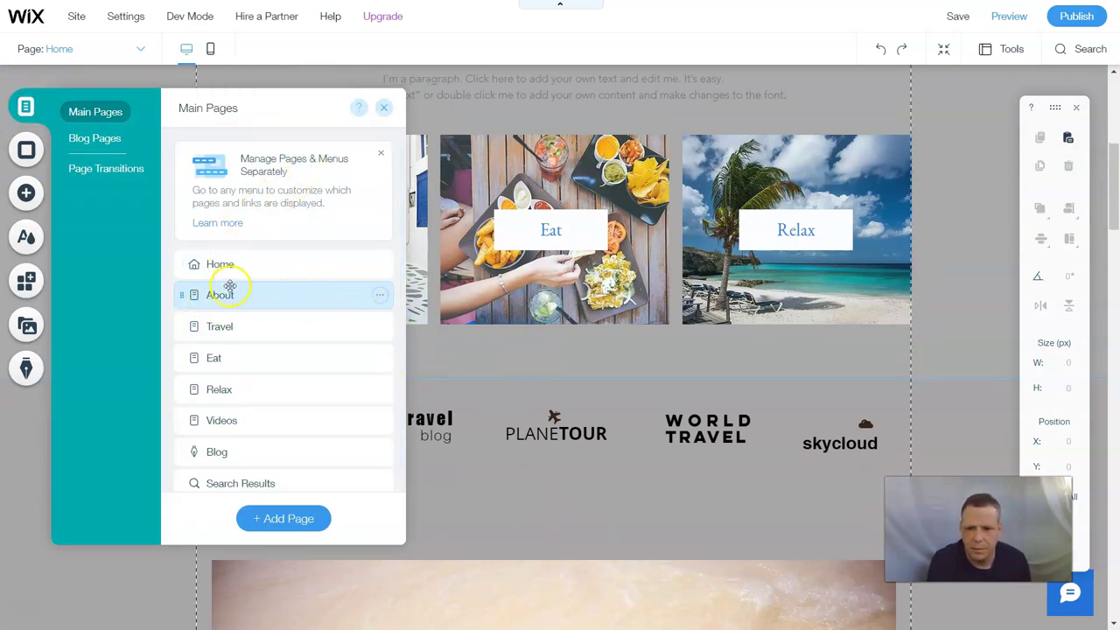
pyautogui.click(229, 289)
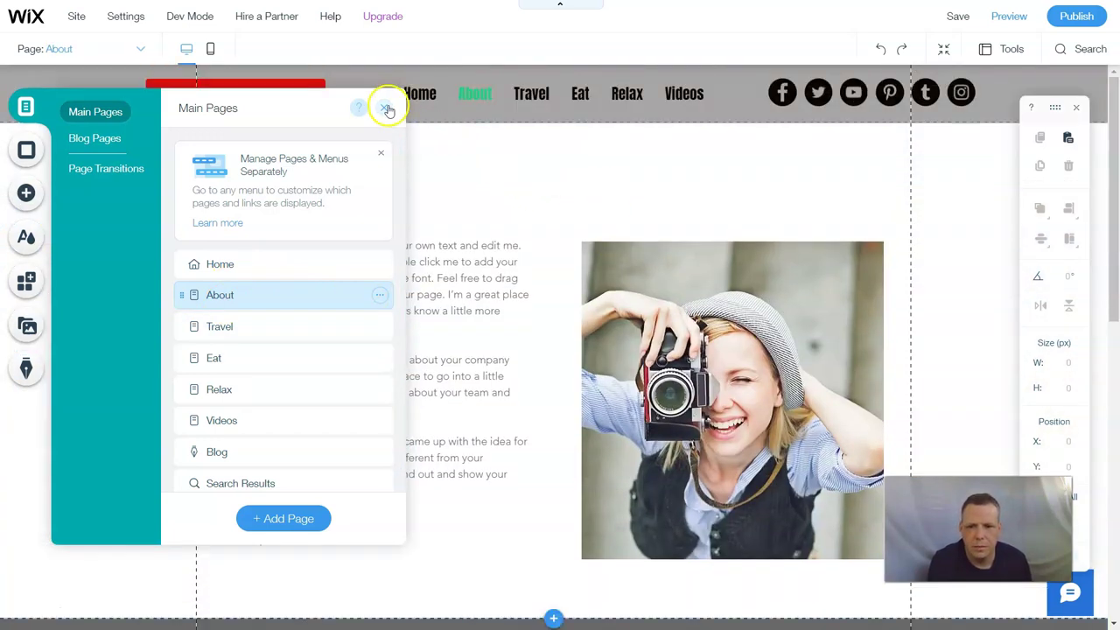
pyautogui.click(388, 109)
# Step: Move the About Me heading right and slightly up, above the paragraph and photo, to about X 378, Y 127
pyautogui.scroll(-1, 565, 203)
pyautogui.scroll(-1, 564, 207)
pyautogui.scroll(2, 399, 270)
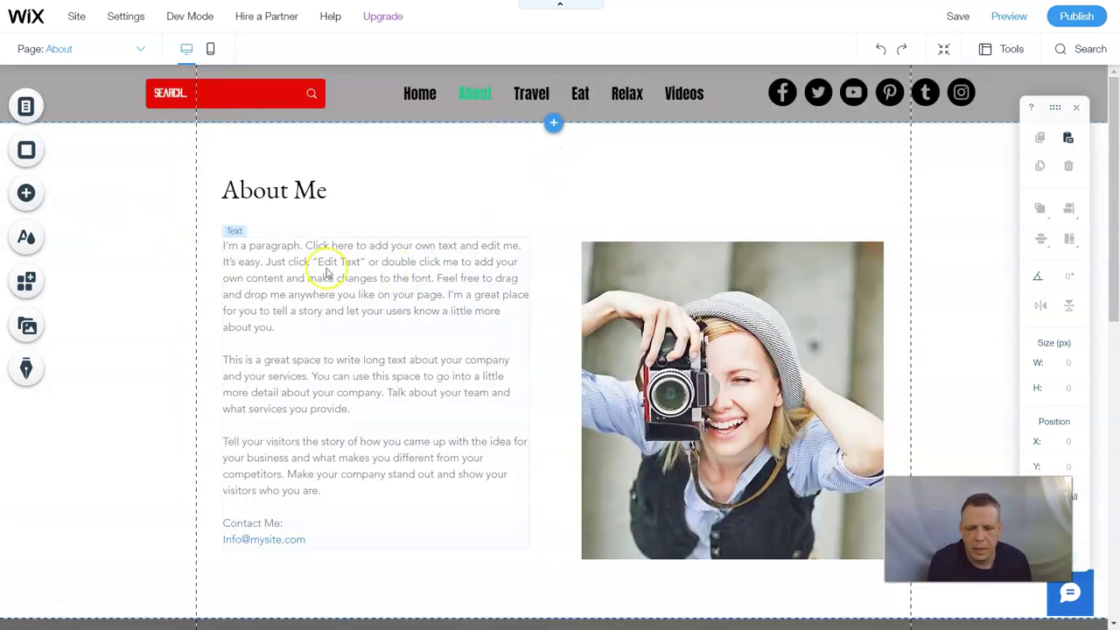
pyautogui.click(302, 191)
pyautogui.moveTo(320, 186); pyautogui.dragTo(560, 178)
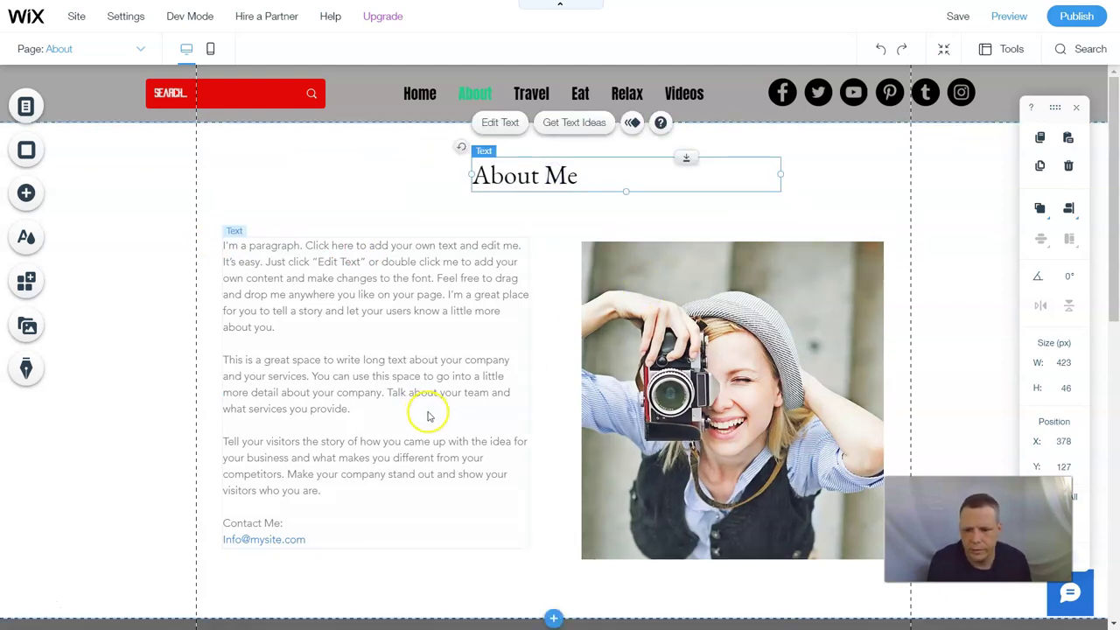
# Step: Nudge the footer's Instagram feed up slightly, to Y 842
pyautogui.scroll(-5, 612, 393)
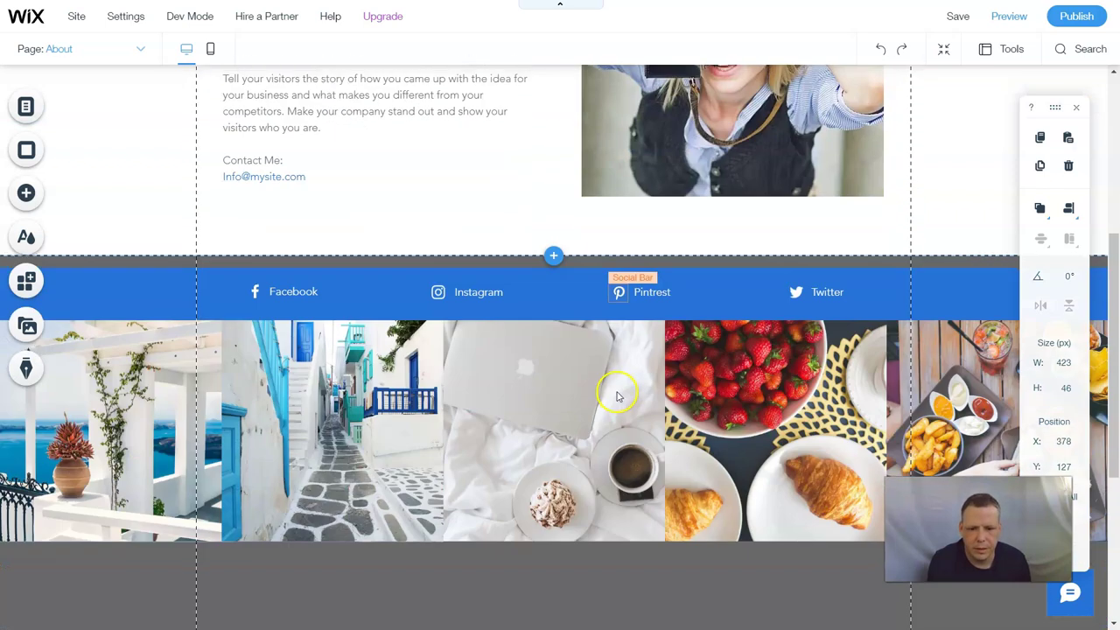
pyautogui.click(540, 393)
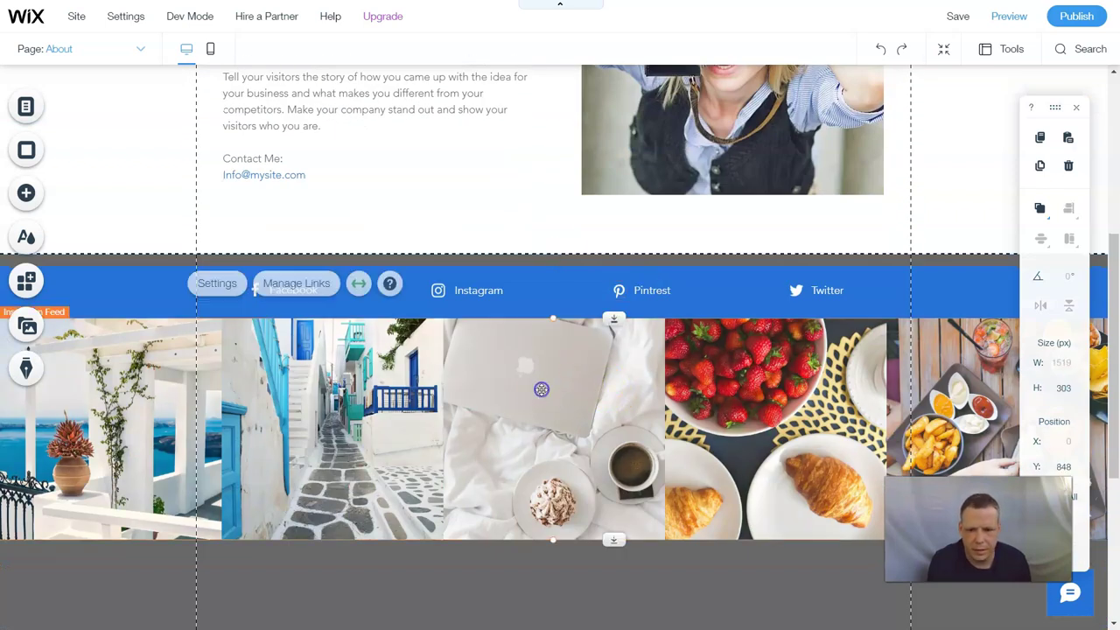
pyautogui.moveTo(542, 391); pyautogui.dragTo(544, 386)
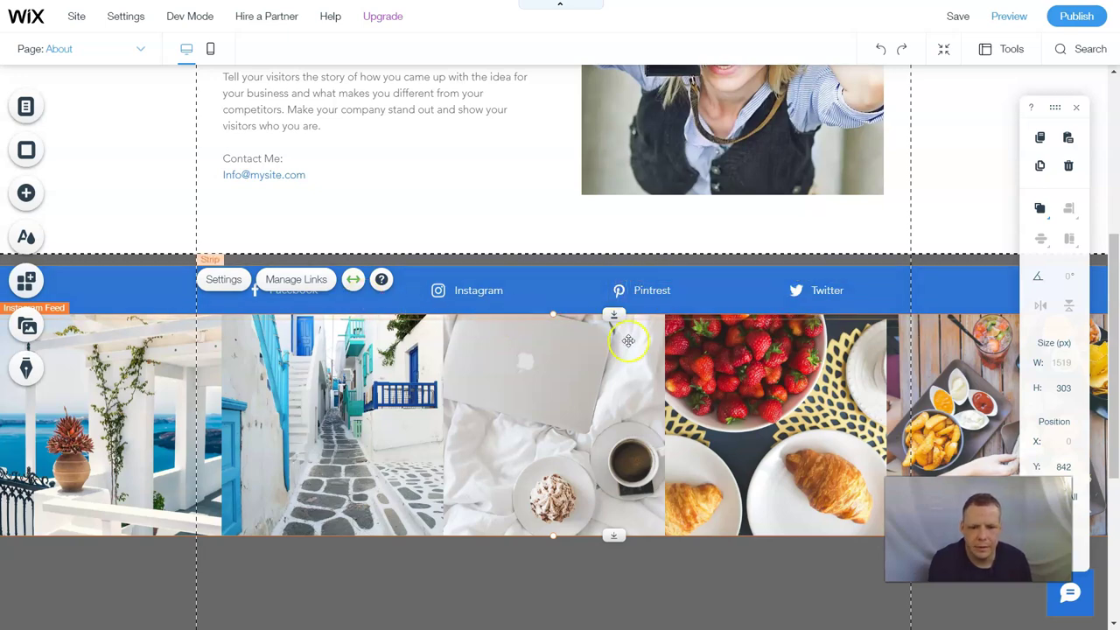
# Step: Move the Instagram feed down to about Y 1014 and place the blue social links strip directly above it
pyautogui.scroll(5, 628, 340)
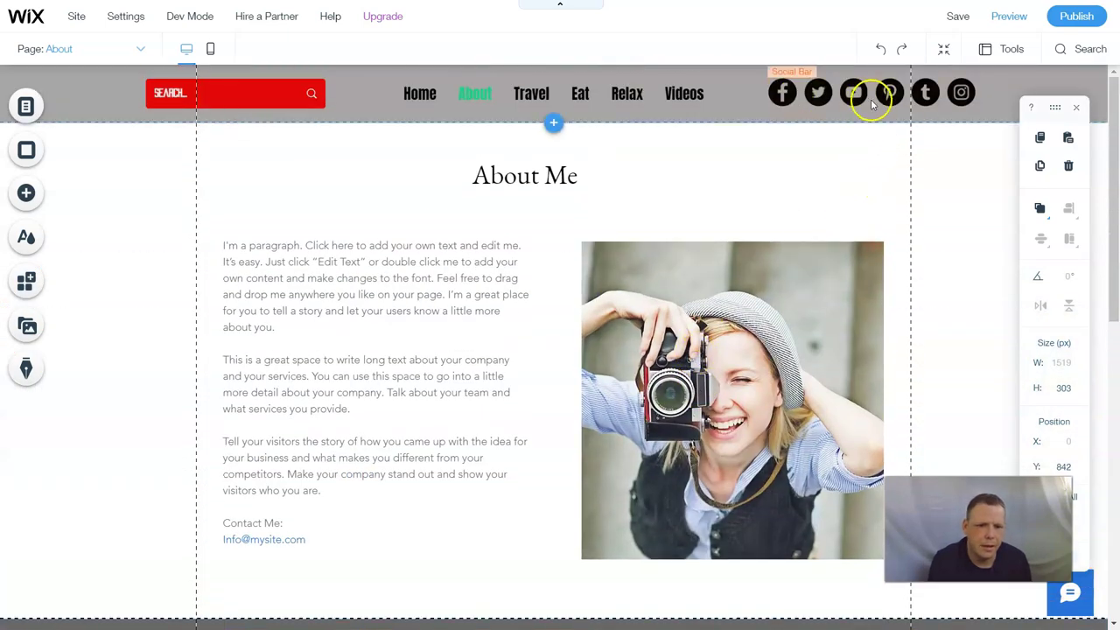
pyautogui.scroll(-4, 650, 119)
pyautogui.moveTo(558, 425); pyautogui.dragTo(562, 555)
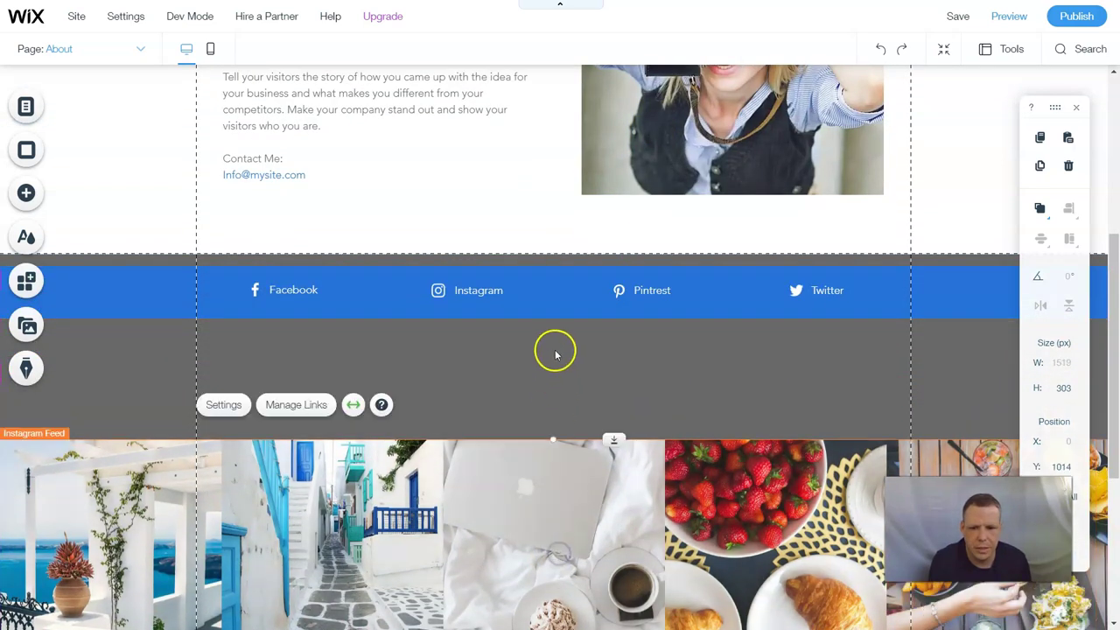
pyautogui.moveTo(557, 299); pyautogui.dragTo(561, 424)
# Step: Open the footer's design settings and browse the themed and preset footer designs
pyautogui.click(570, 318)
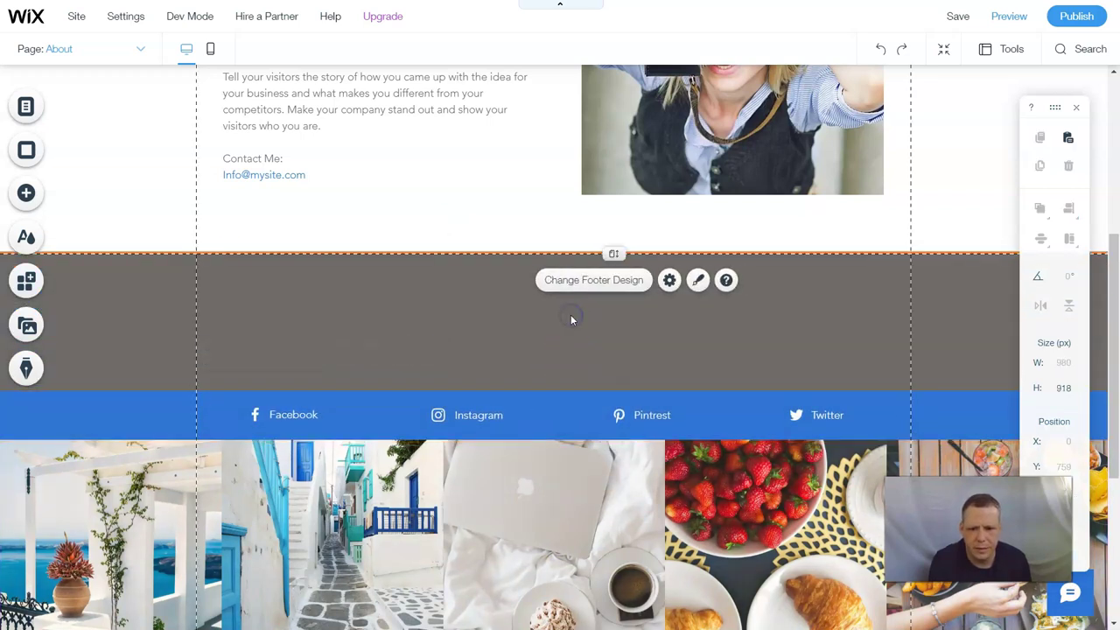
pyautogui.moveTo(570, 320); pyautogui.dragTo(570, 338)
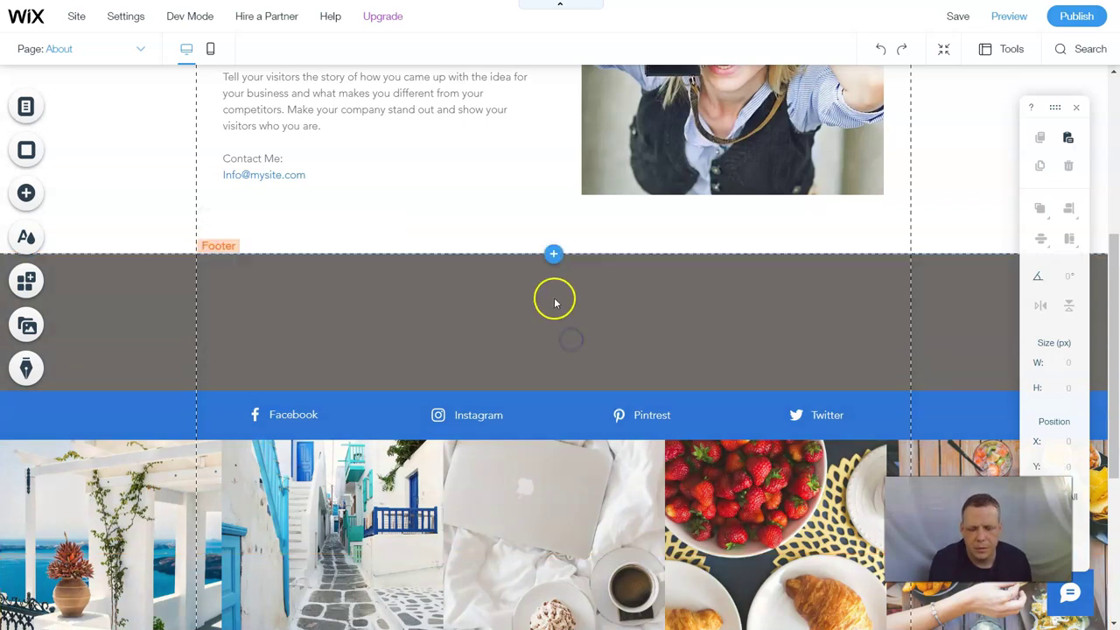
pyautogui.click(557, 323)
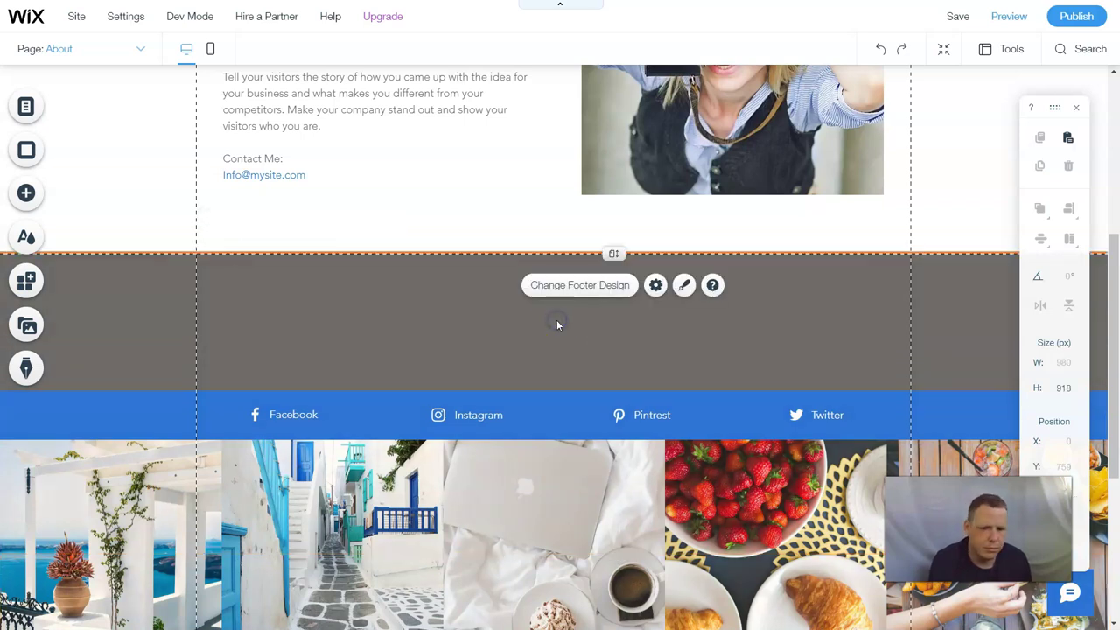
pyautogui.click(595, 284)
pyautogui.moveTo(907, 225); pyautogui.dragTo(495, 129)
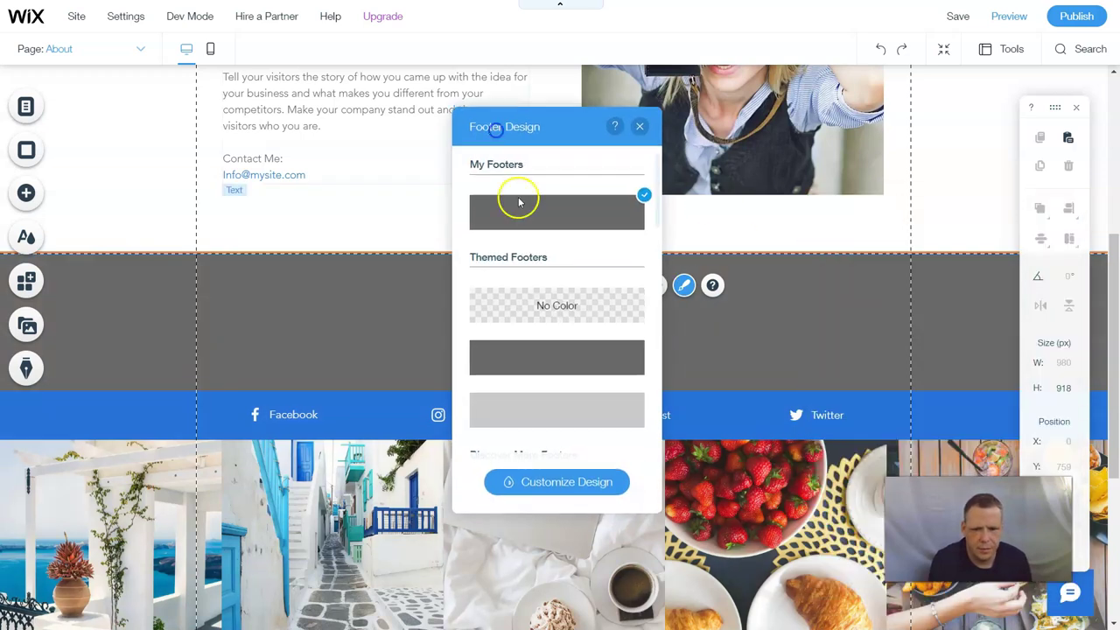
pyautogui.click(557, 311)
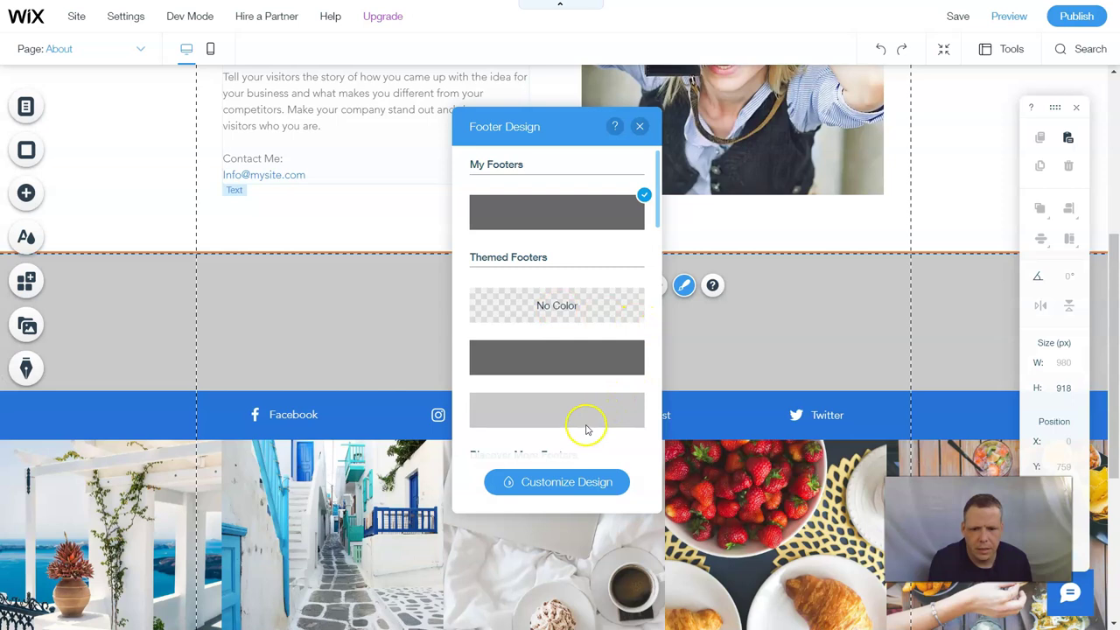
pyautogui.scroll(-2, 582, 427)
pyautogui.scroll(-5, 554, 338)
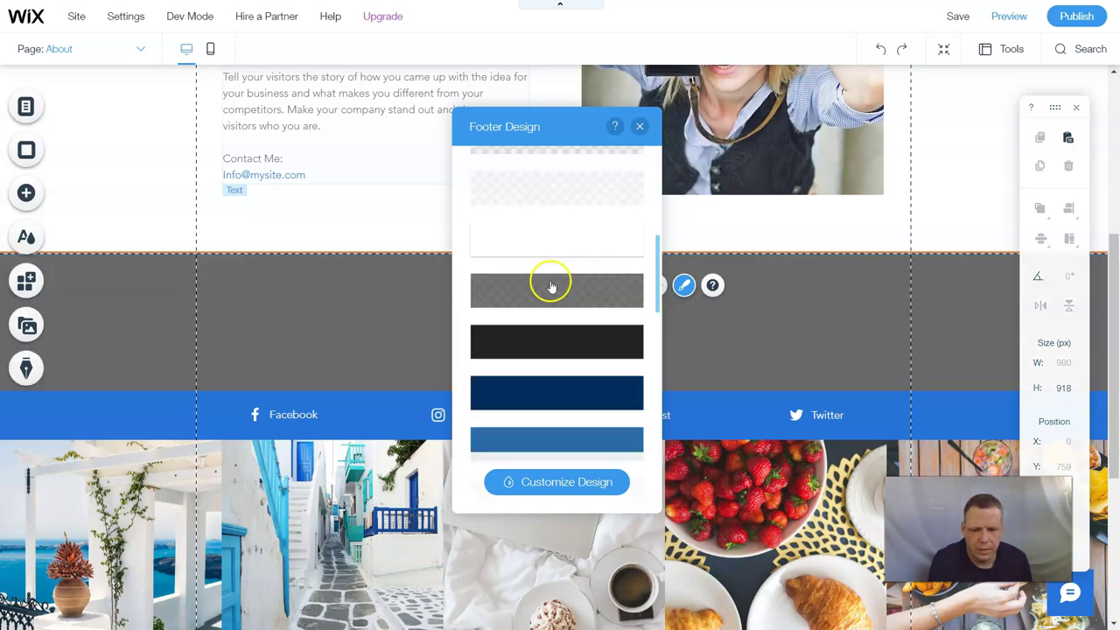
pyautogui.scroll(2, 575, 237)
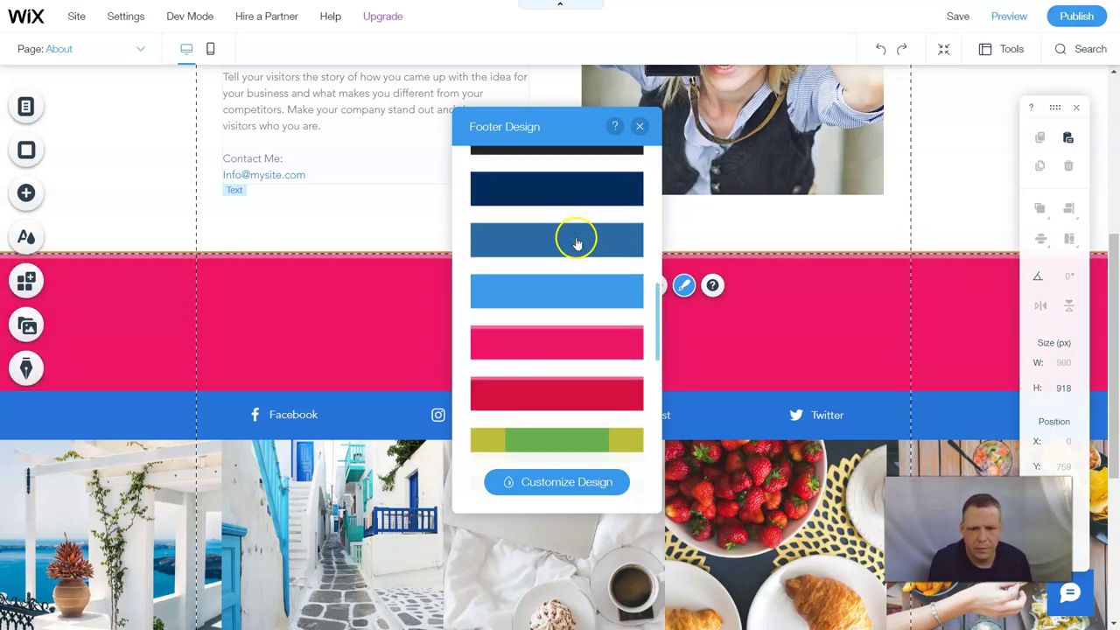
# Step: Customize the footer design with the second skin, a gradient fill, and close the design settings
pyautogui.click(566, 482)
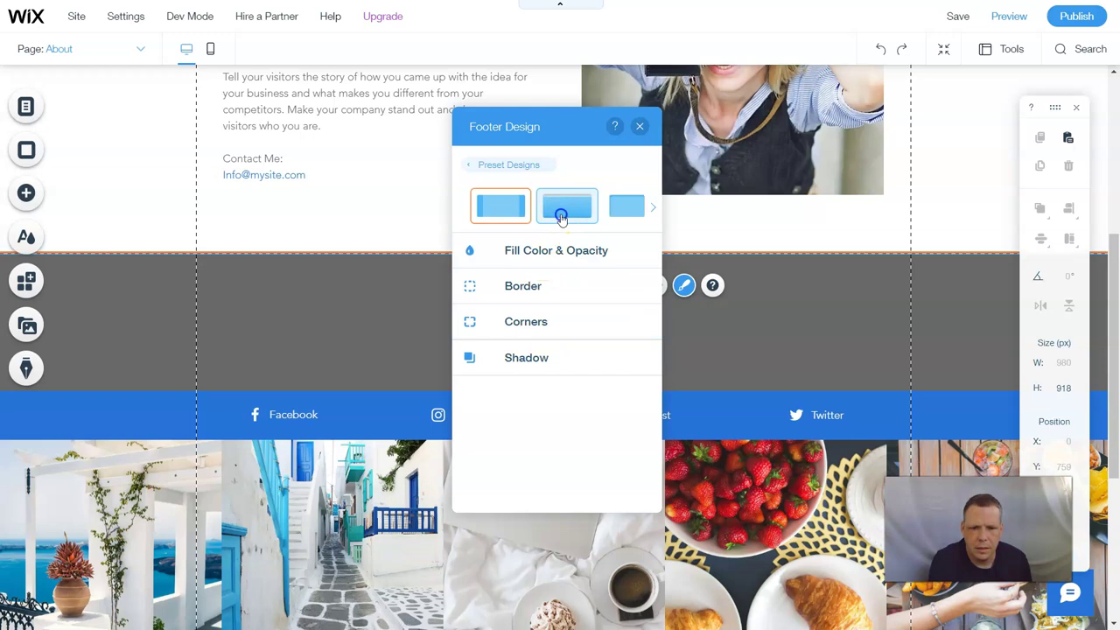
pyautogui.click(561, 215)
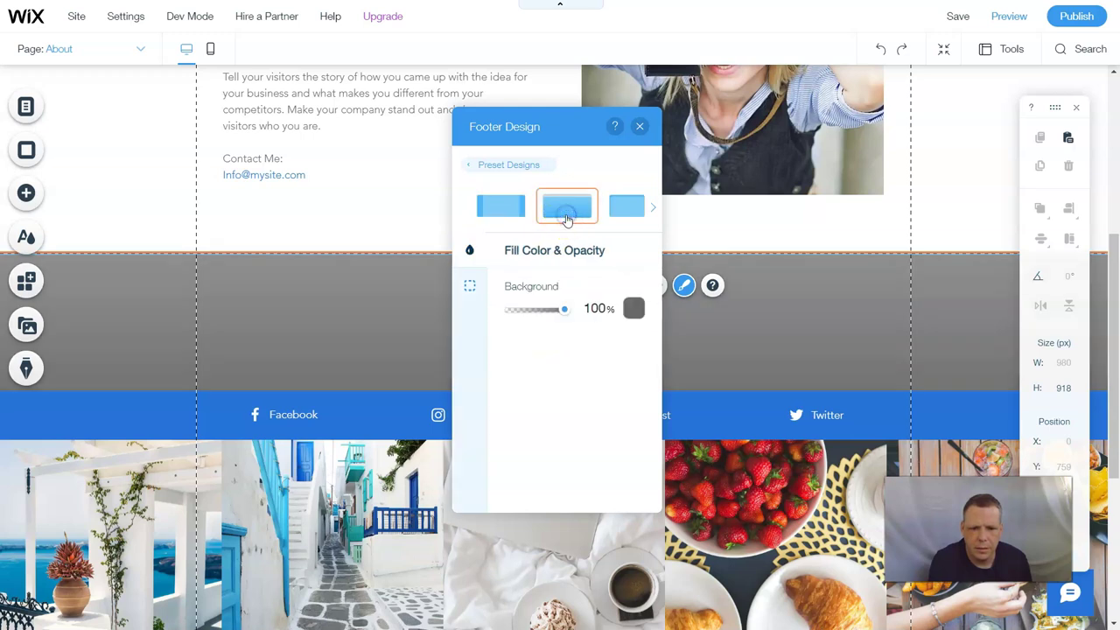
pyautogui.click(483, 165)
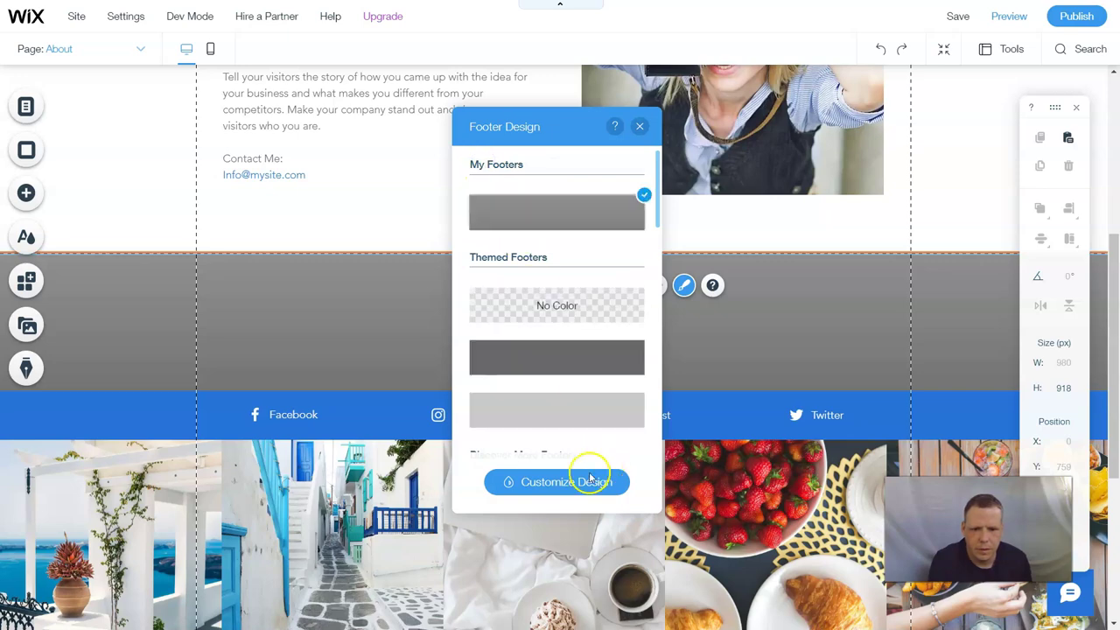
pyautogui.click(639, 126)
pyautogui.scroll(5, 868, 290)
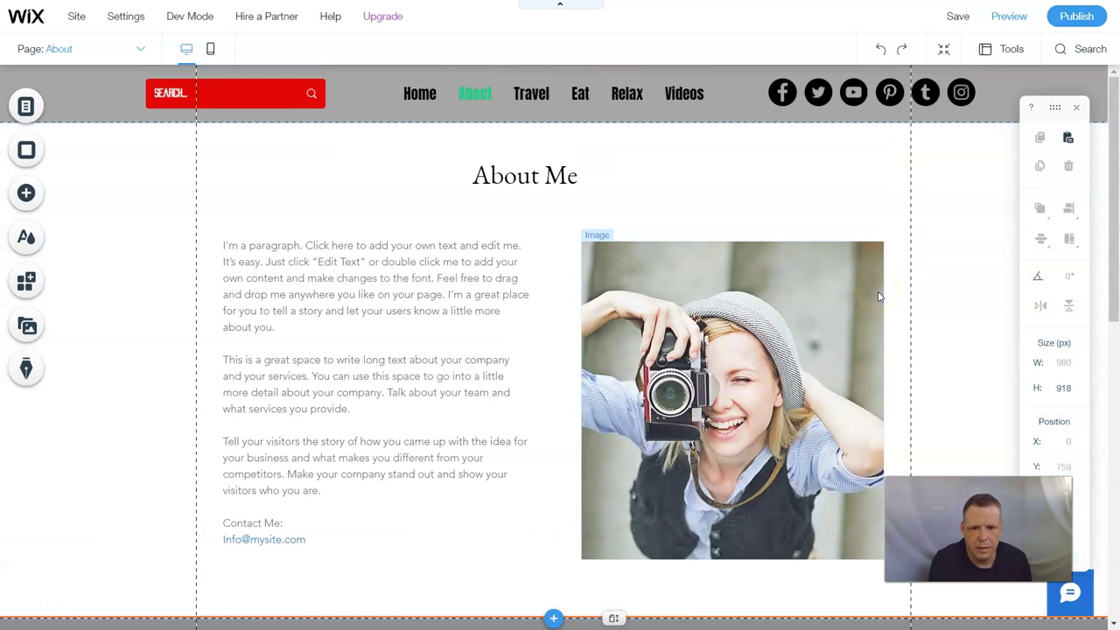
pyautogui.scroll(-5, 879, 297)
pyautogui.scroll(5, 707, 163)
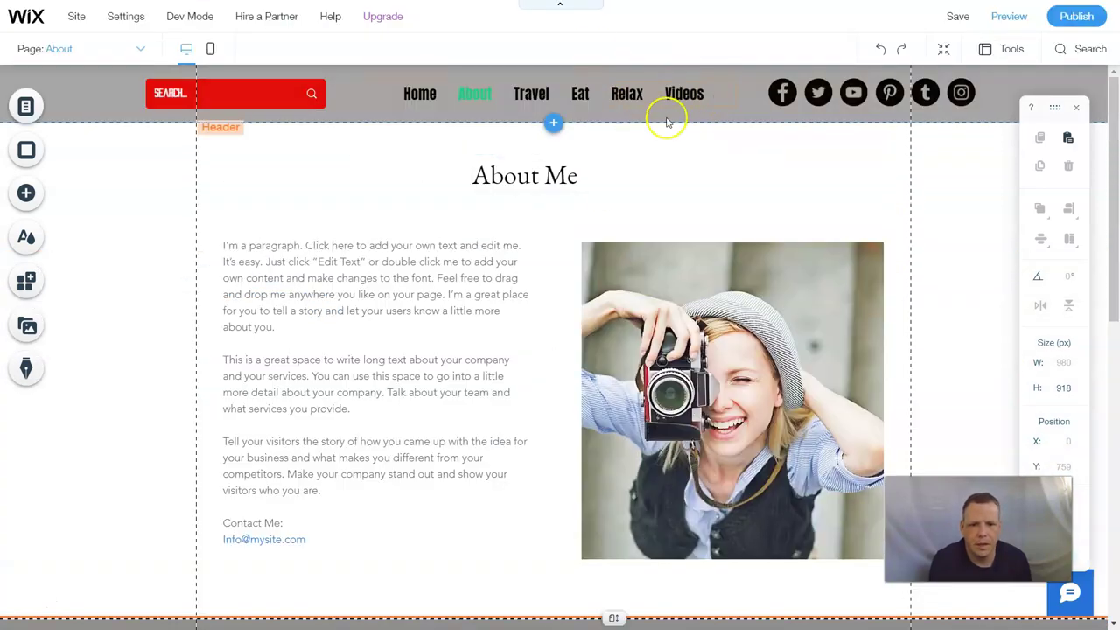
pyautogui.scroll(-4, 735, 522)
pyautogui.scroll(4, 892, 353)
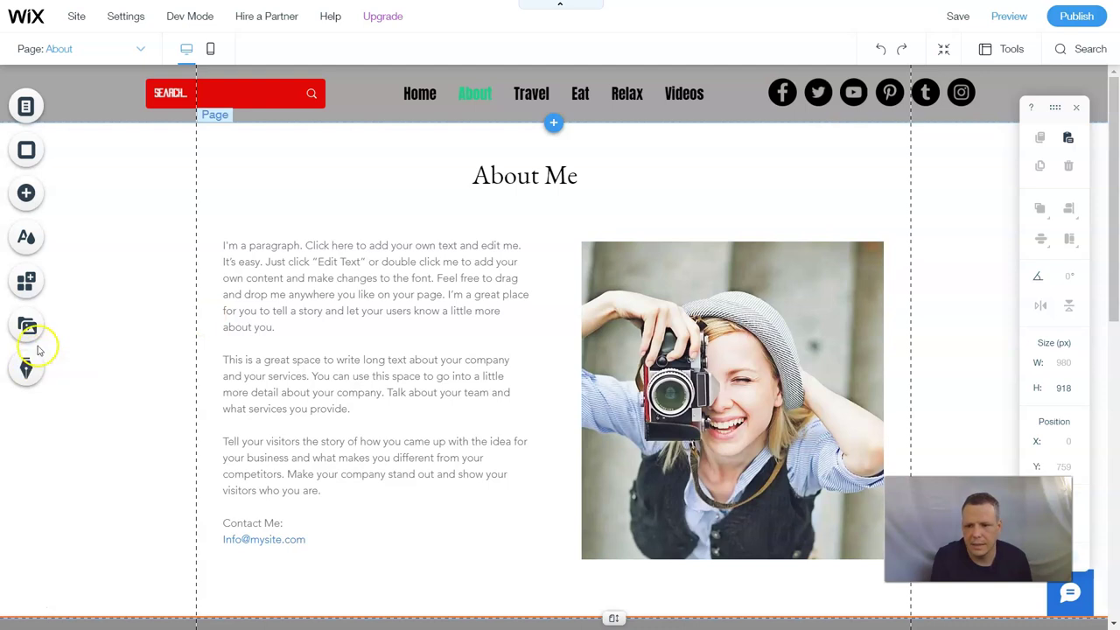
# Step: Switch back to the Home page and look through it down to the footer
pyautogui.click(421, 96)
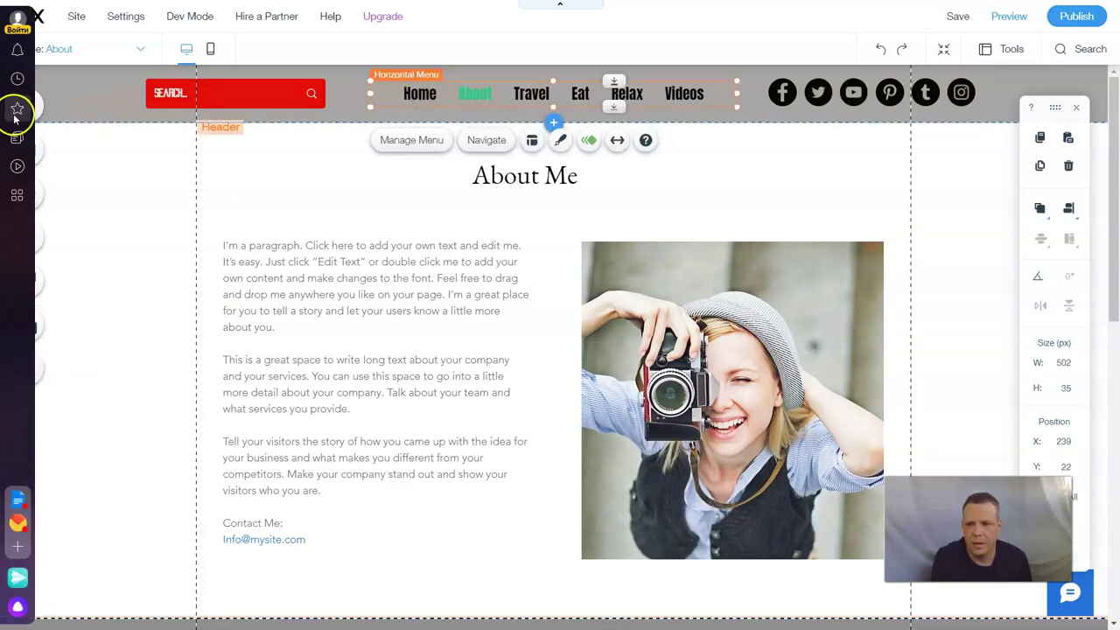
pyautogui.click(70, 108)
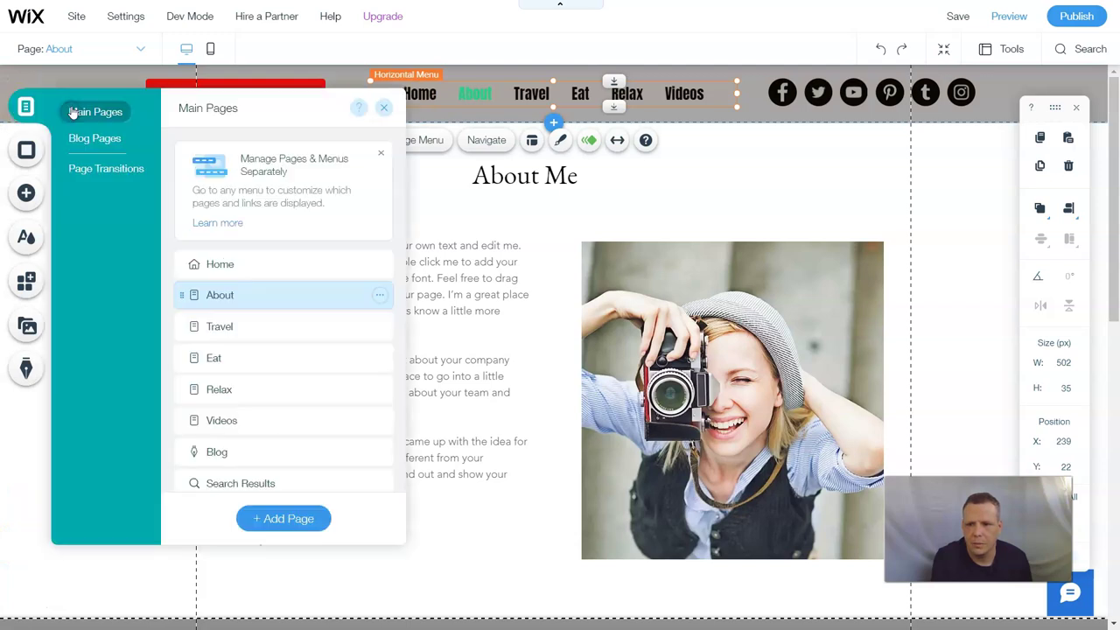
pyautogui.click(221, 265)
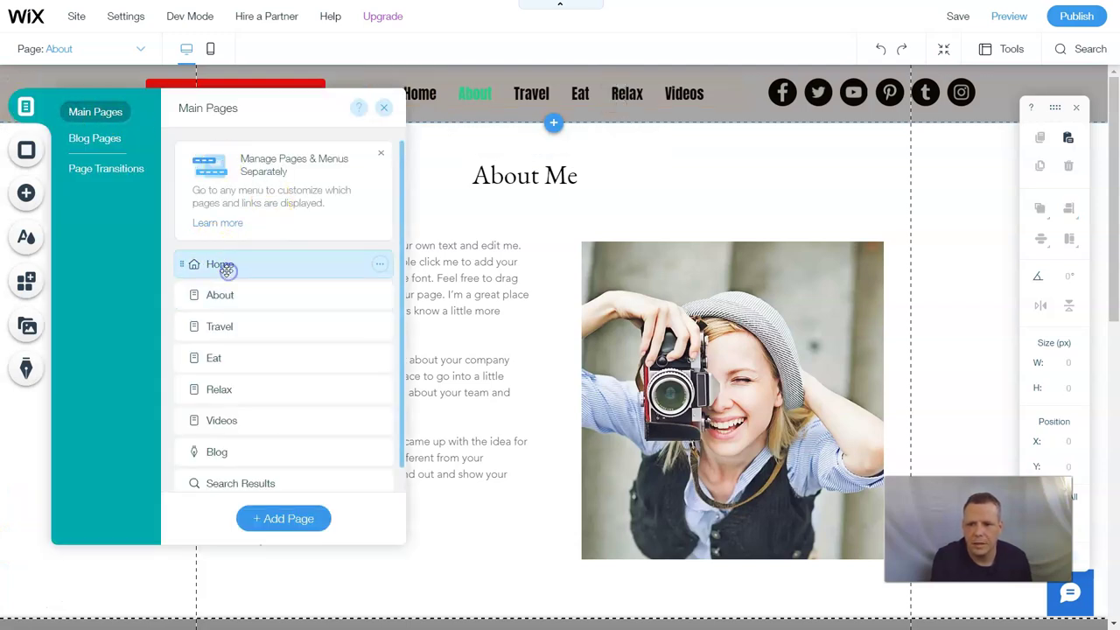
pyautogui.doubleClick(220, 265)
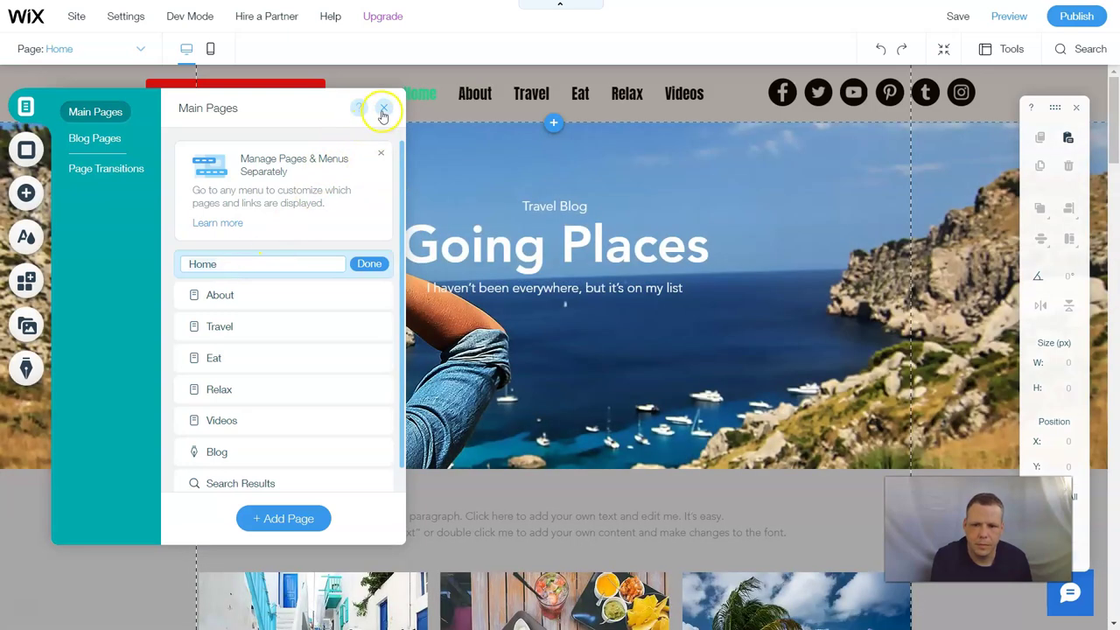
pyautogui.click(382, 112)
pyautogui.scroll(-15, 504, 254)
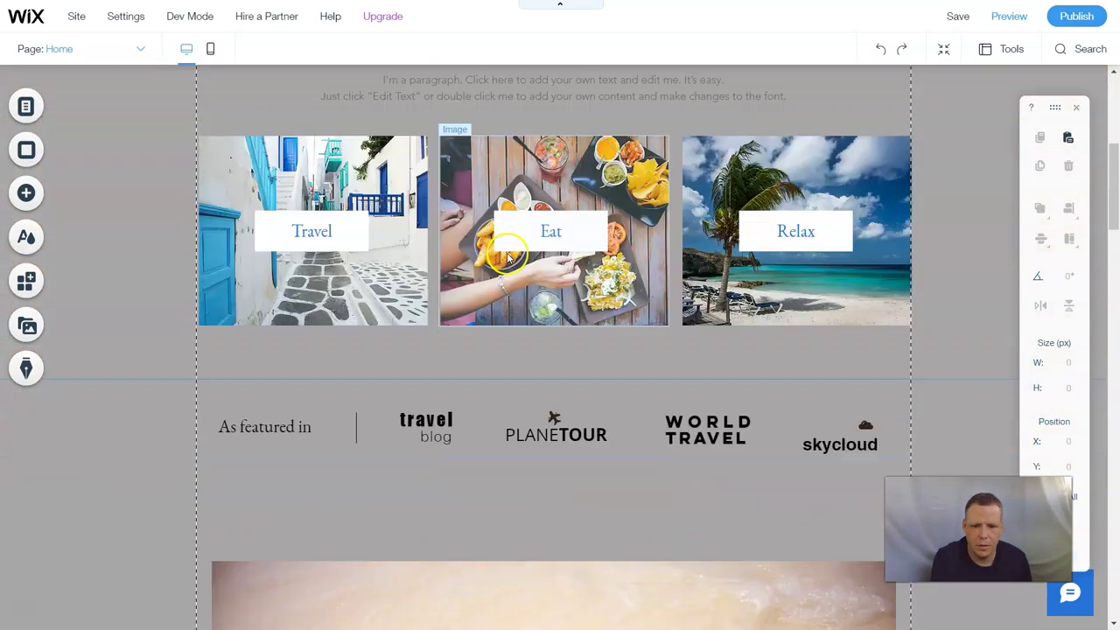
pyautogui.scroll(-20, 503, 253)
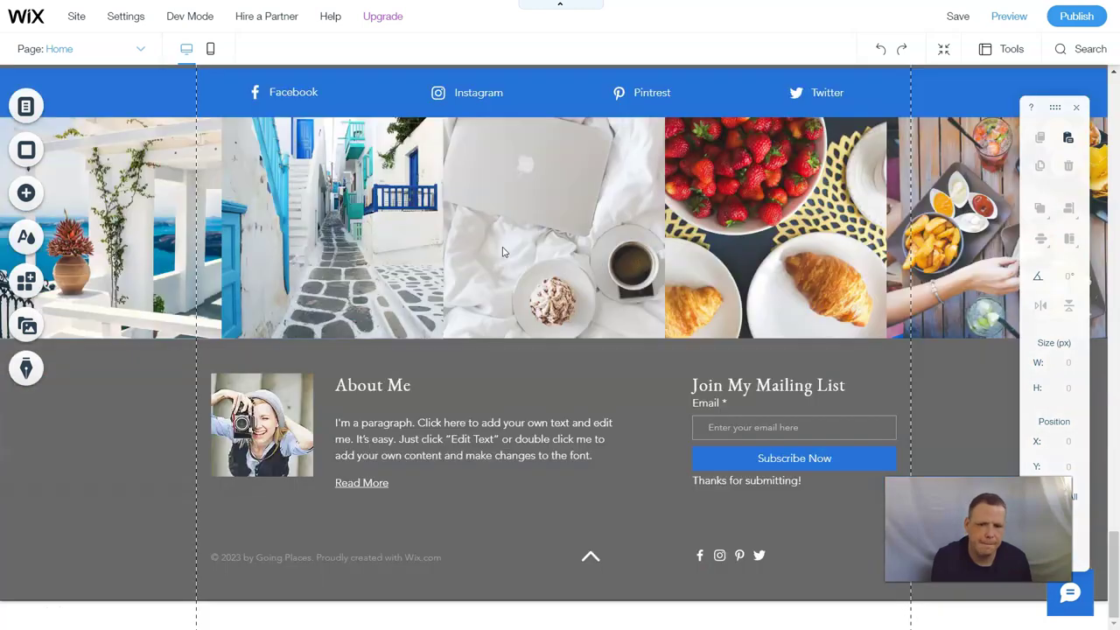
# Step: Open the comments dashboard from the settings of the Home page's Comments box and publish a test comment
pyautogui.scroll(5, 502, 252)
pyautogui.click(498, 347)
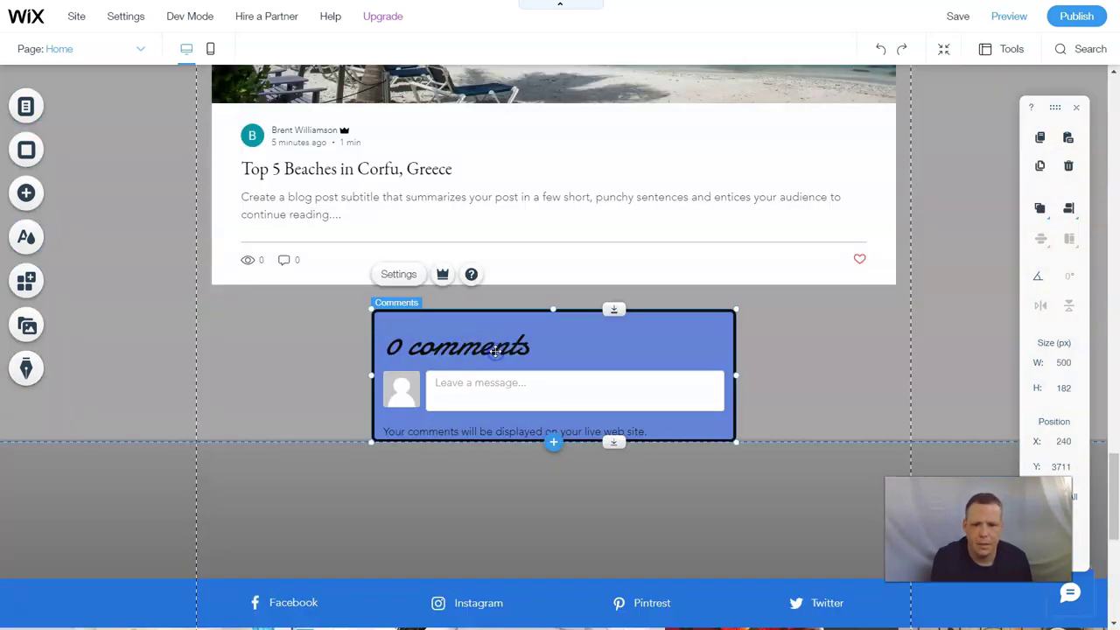
pyautogui.click(403, 274)
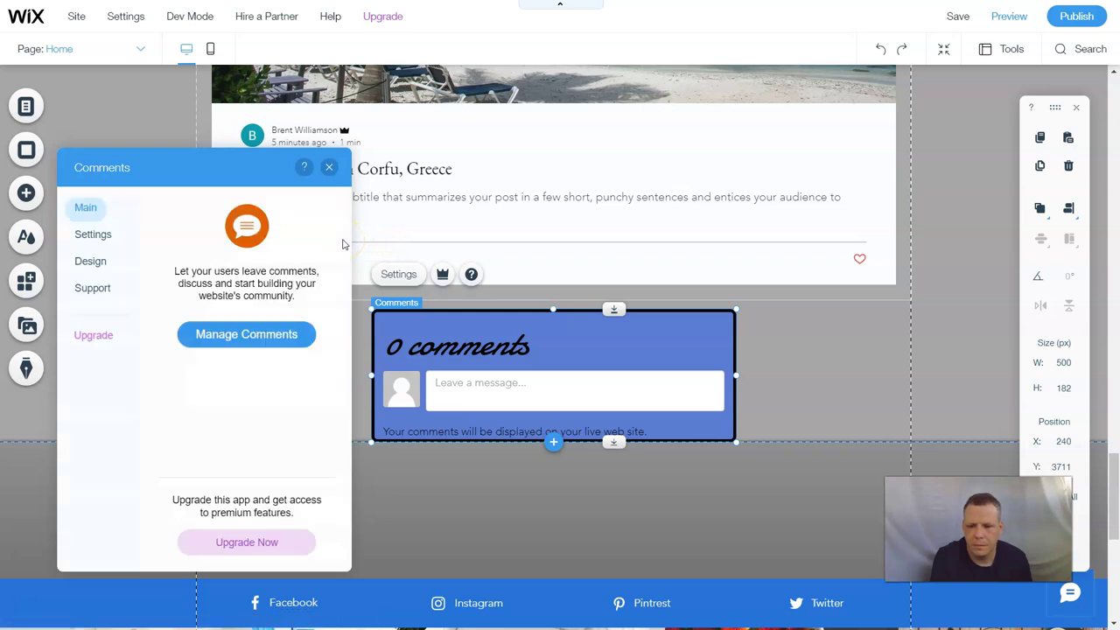
pyautogui.click(244, 332)
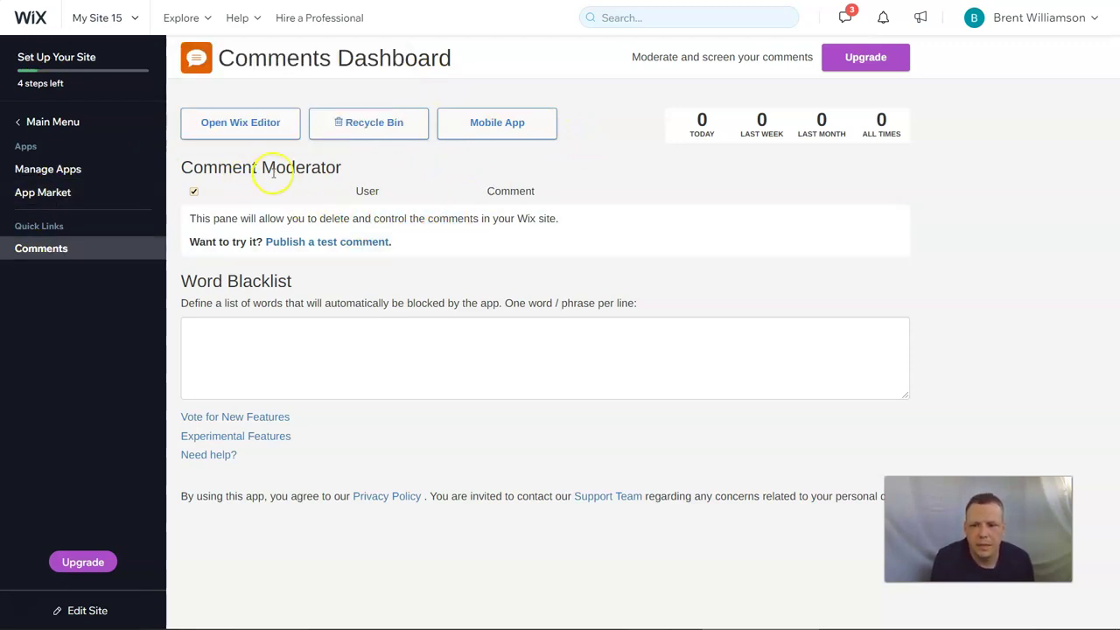
pyautogui.click(342, 241)
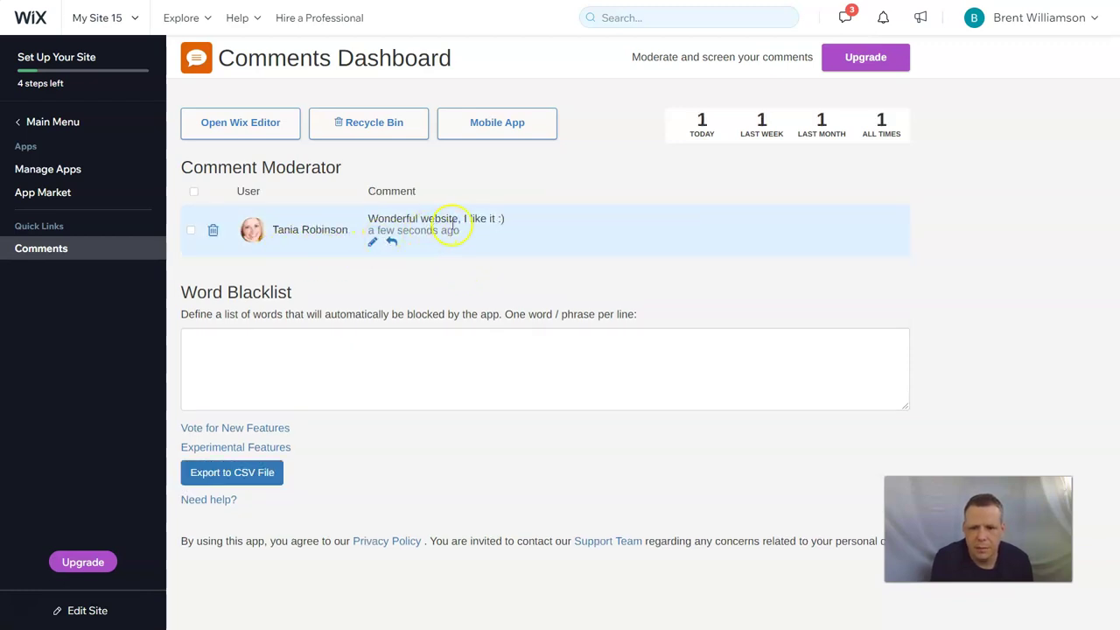
# Step: Reply "thanks" to the test comment, fill in the replier's name and email, and submit the reply
pyautogui.click(393, 243)
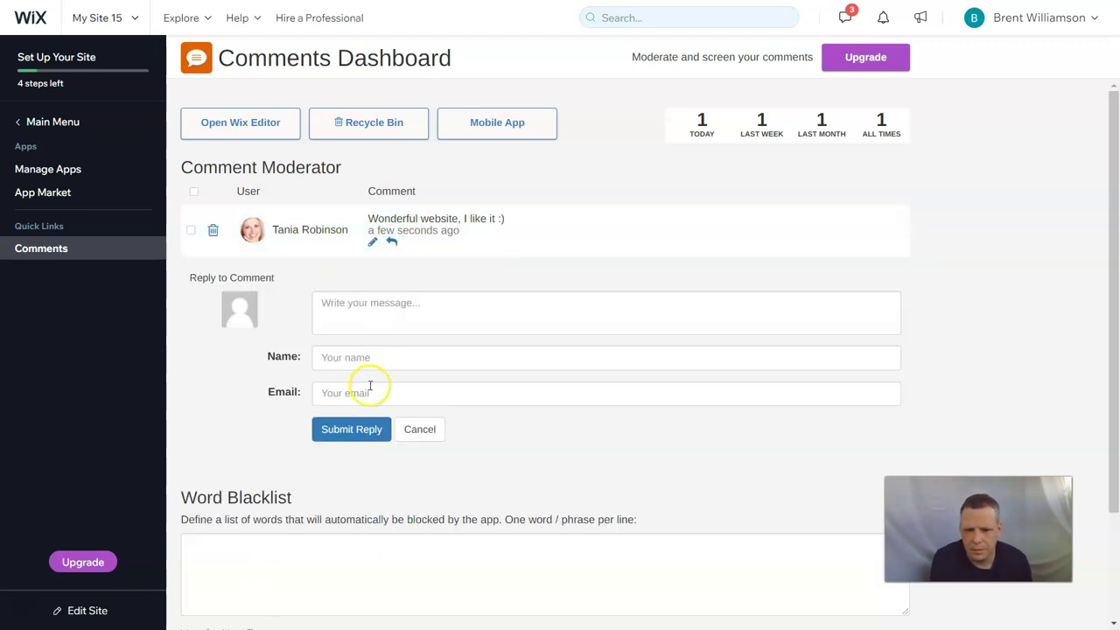
pyautogui.click(375, 323)
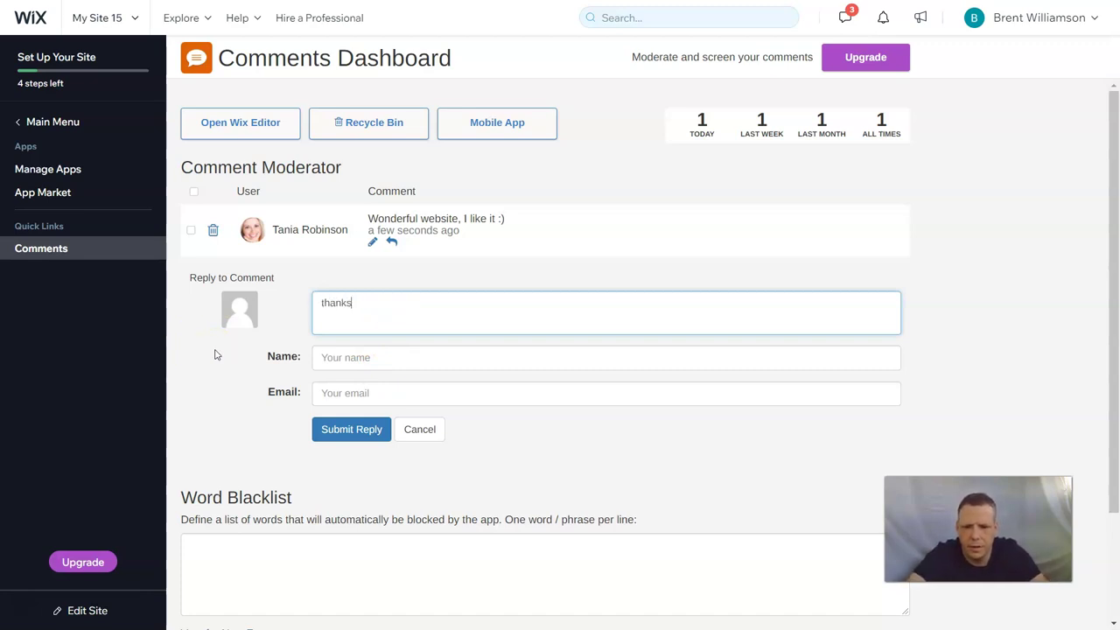
pyautogui.click(405, 355)
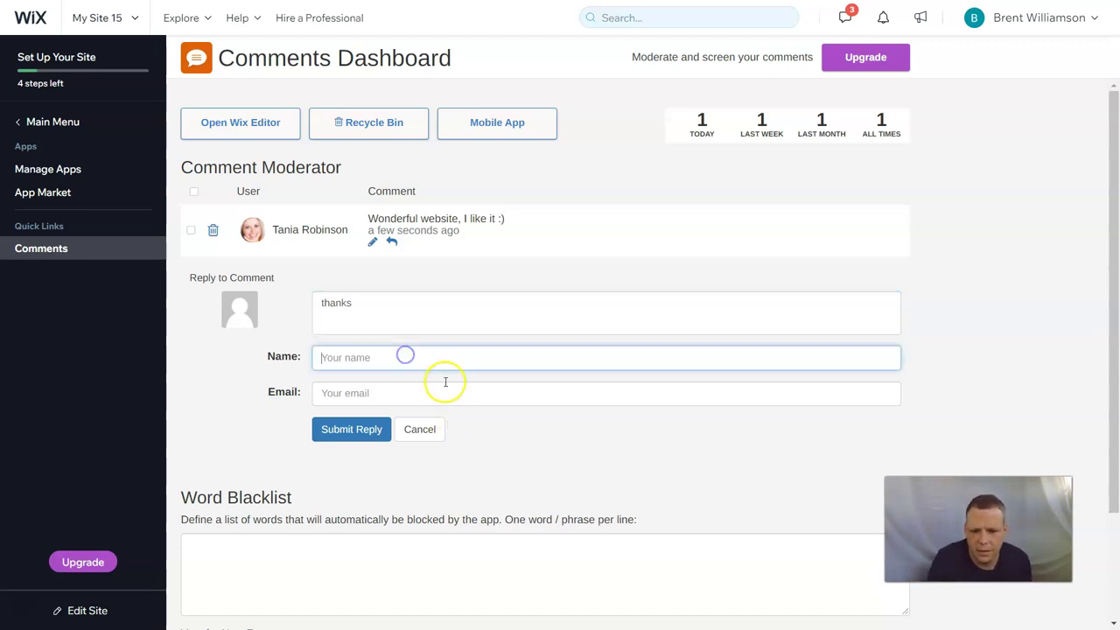
pyautogui.click(411, 401)
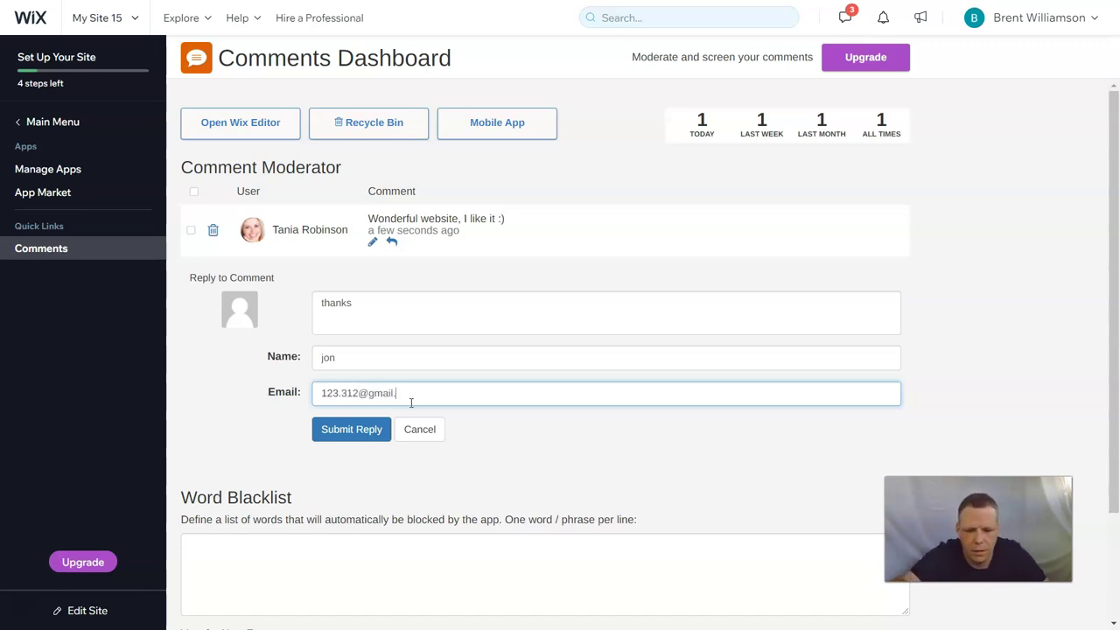
pyautogui.click(367, 429)
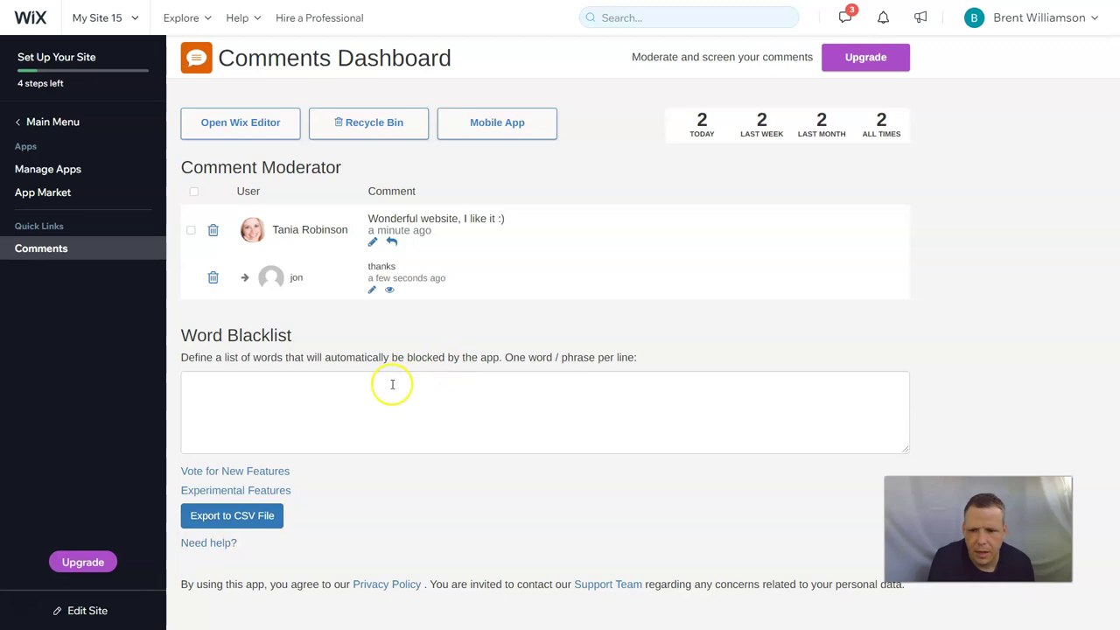
# Step: Return from the comments dashboard to the site editor and select the Comments box below the post list
pyautogui.click(267, 409)
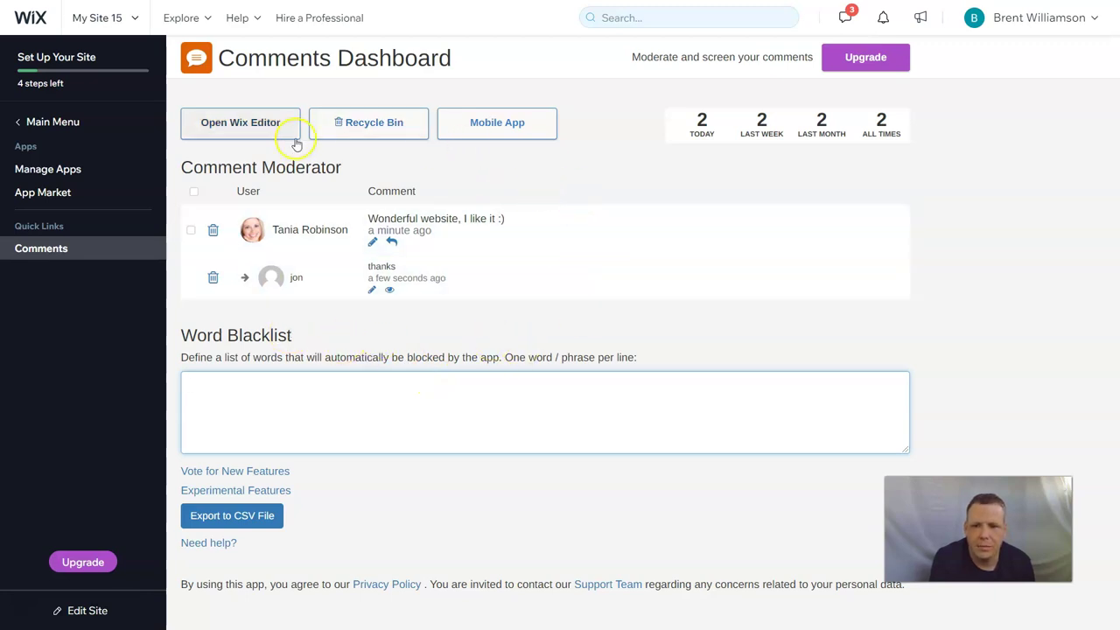
pyautogui.click(270, 126)
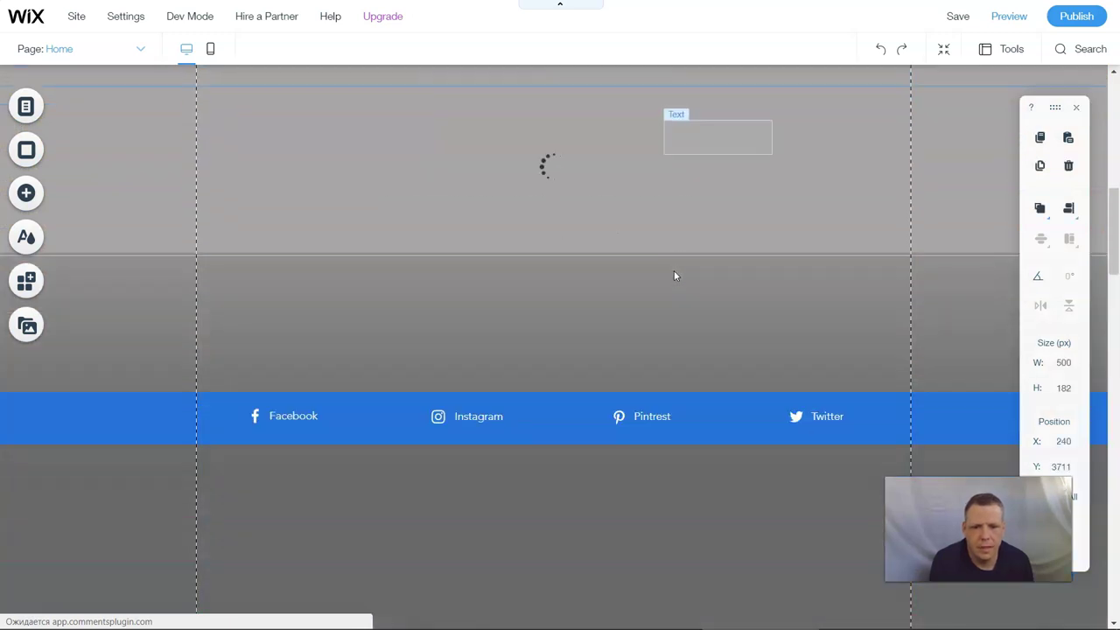
pyautogui.click(659, 294)
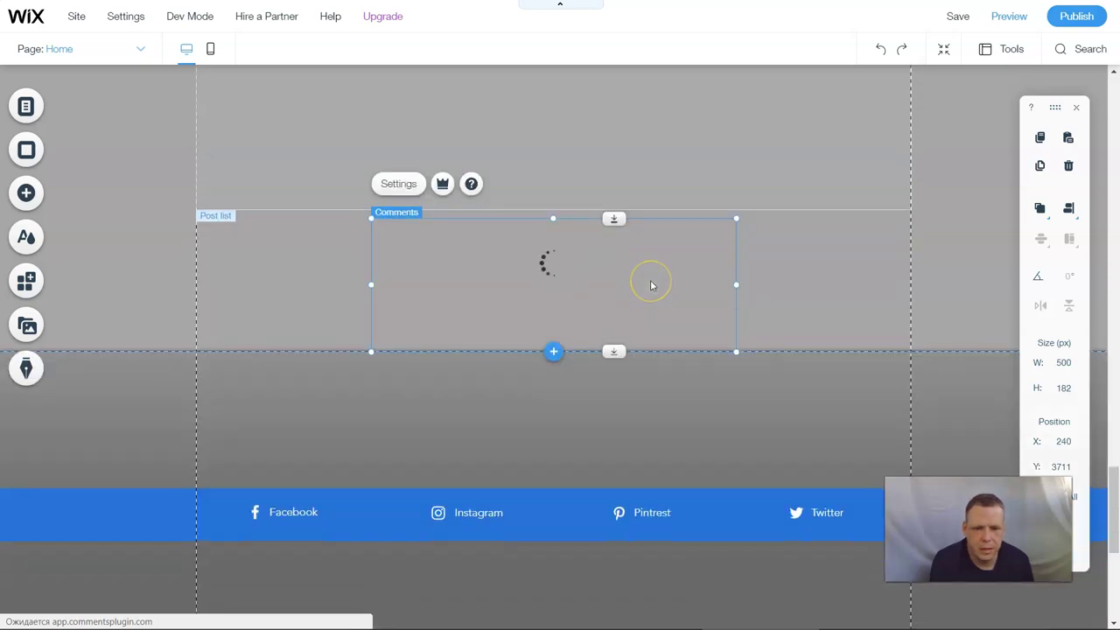
# Step: Open the Comments box's settings to check its main options, and close them
pyautogui.doubleClick(475, 237)
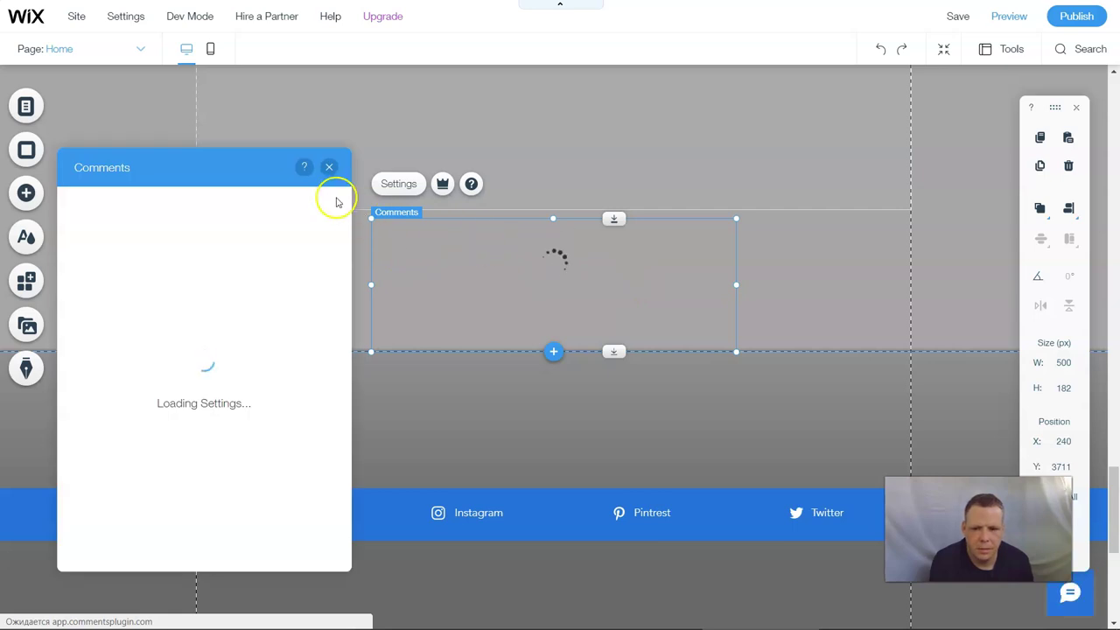
pyautogui.click(328, 167)
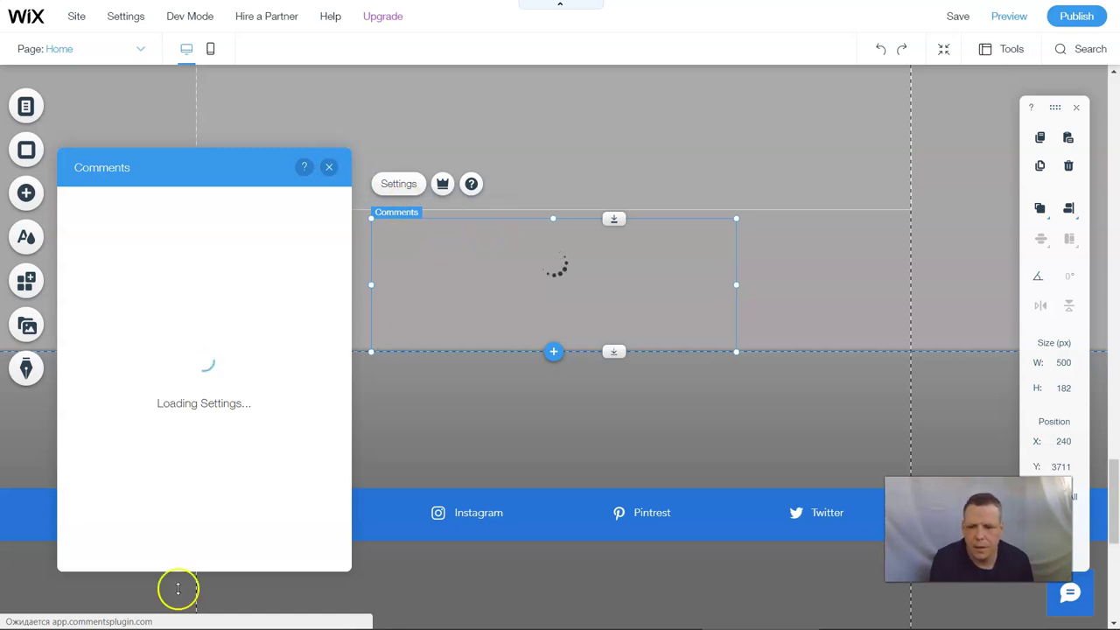
pyautogui.moveTo(249, 623)
pyautogui.moveTo(2, 559)
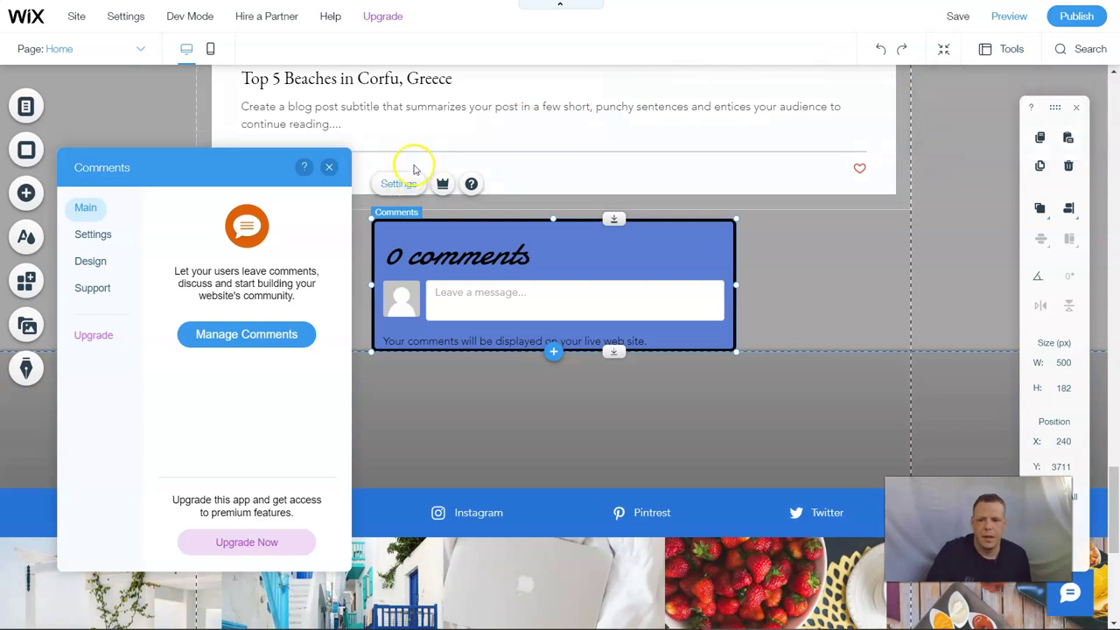
pyautogui.click(329, 166)
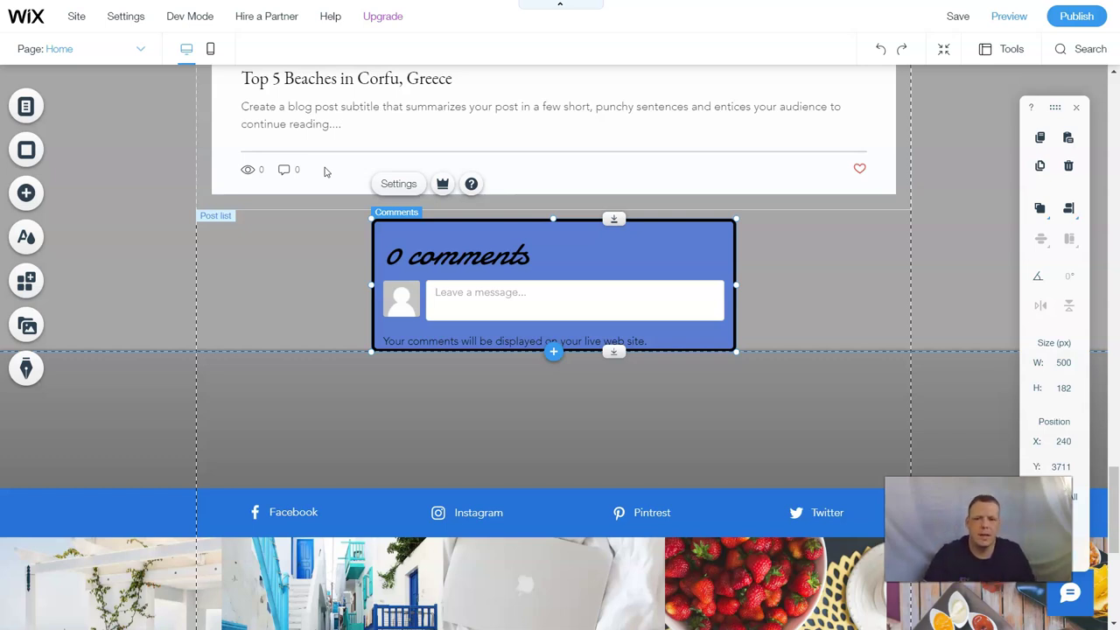
pyautogui.moveTo(18, 612)
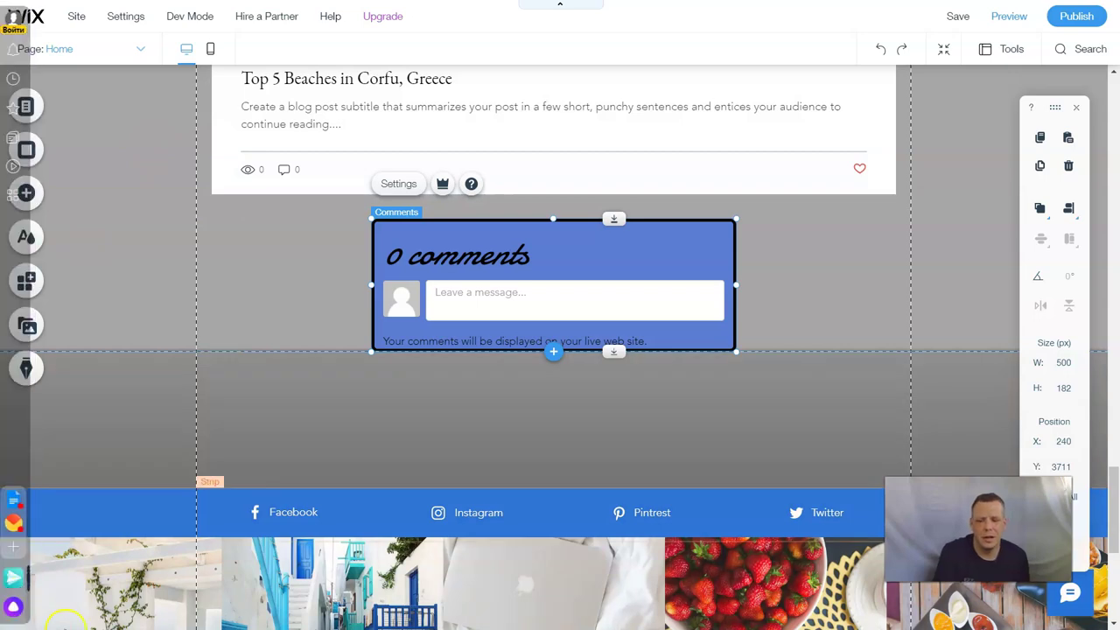